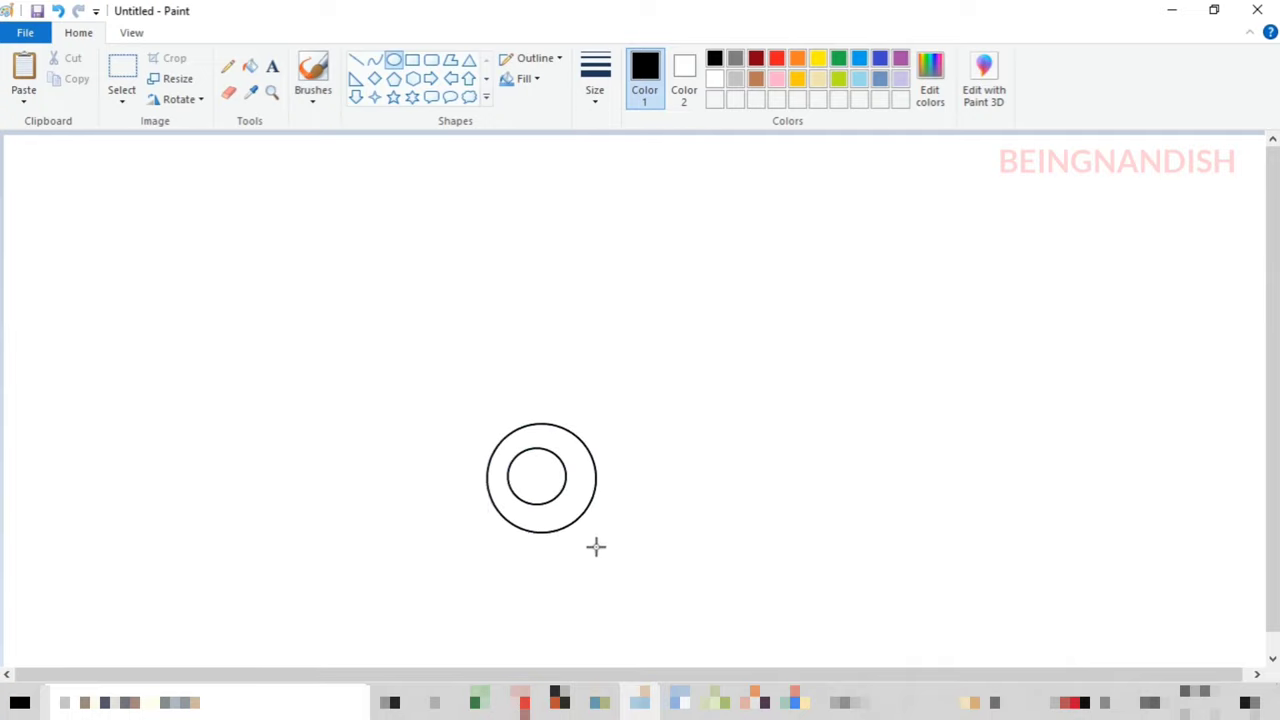
# Adjust the larger circle's size and position so it is concentric with the small inner circle
pyautogui.moveTo(556, 491); pyautogui.dragTo(557, 491)
pyautogui.moveTo(539, 422); pyautogui.dragTo(541, 425)
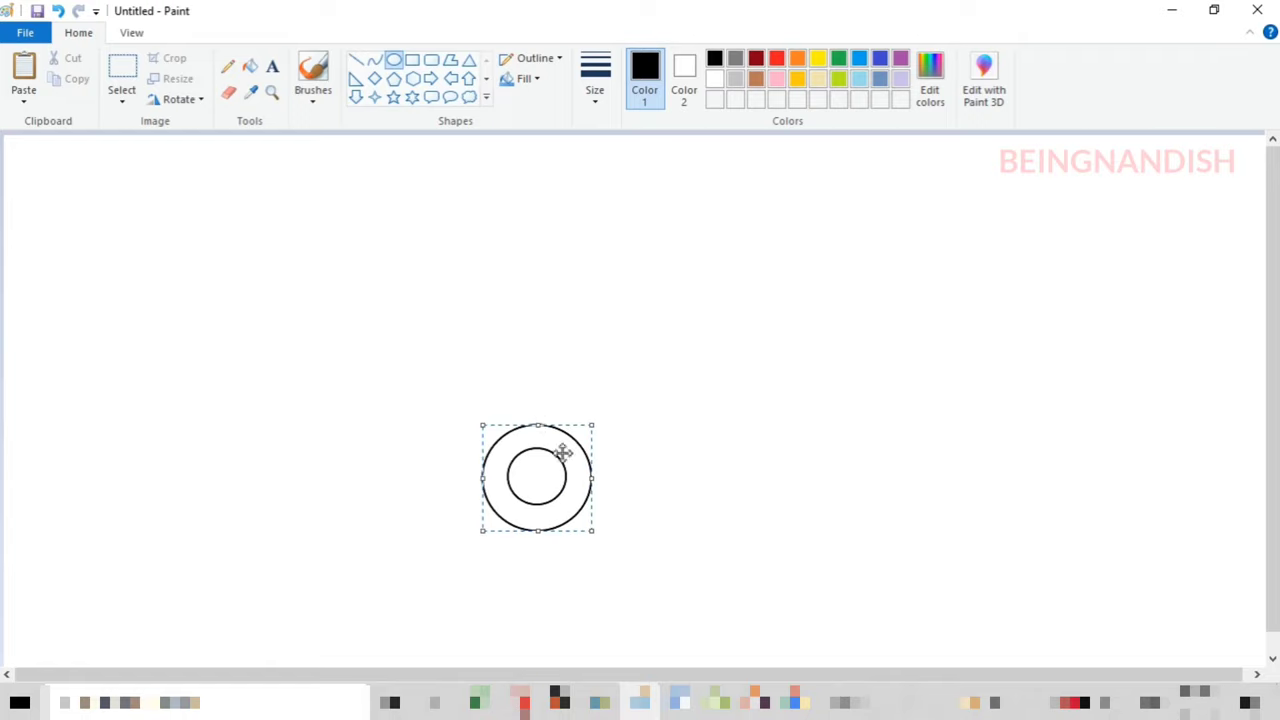
pyautogui.moveTo(538, 471); pyautogui.dragTo(536, 470)
pyautogui.click(663, 481)
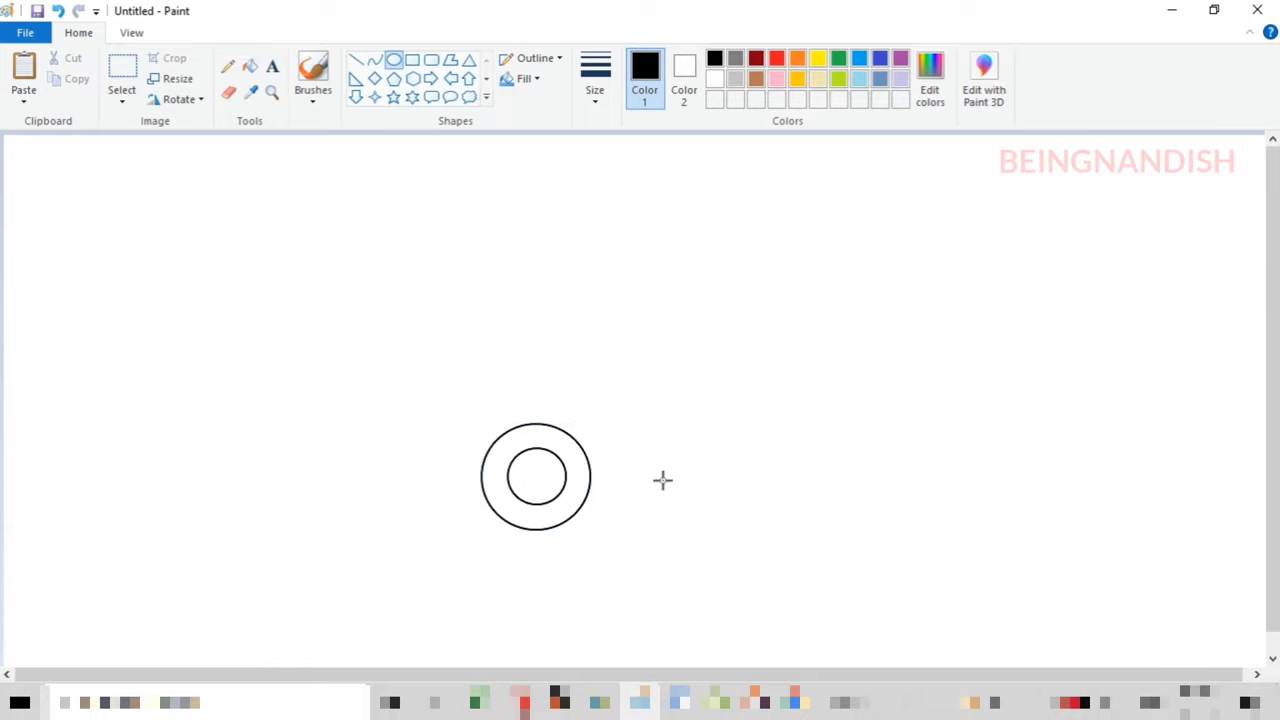
# Draw a third, larger circle and resize and centre it evenly around the two existing concentric circles
pyautogui.moveTo(440, 384); pyautogui.dragTo(586, 586)
pyautogui.moveTo(531, 461)
pyautogui.mouseDown()
pyautogui.moveTo(551, 483)
pyautogui.moveTo(460, 338)
pyautogui.mouseUp()
pyautogui.moveTo(526, 430); pyautogui.dragTo(534, 435)
pyautogui.moveTo(492, 354); pyautogui.dragTo(568, 477)
pyautogui.moveTo(535, 555); pyautogui.dragTo(537, 550)
pyautogui.moveTo(537, 463)
pyautogui.mouseDown()
pyautogui.moveTo(561, 484)
pyautogui.moveTo(613, 478)
pyautogui.moveTo(530, 484)
pyautogui.mouseUp()
pyautogui.click(790, 502)
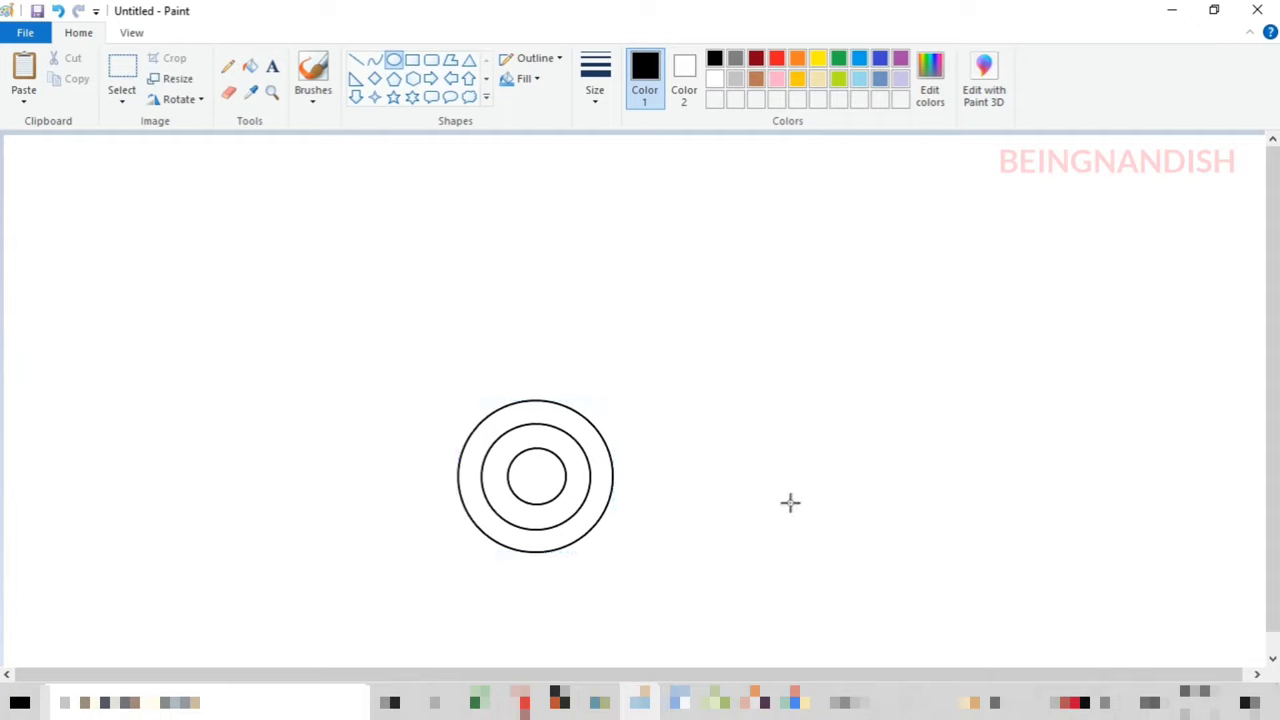
# Draw a fourth circle offset to the right, touching the third circle's left edge, and fill the ring around the innermost circle with black
pyautogui.moveTo(454, 383); pyautogui.dragTo(646, 616)
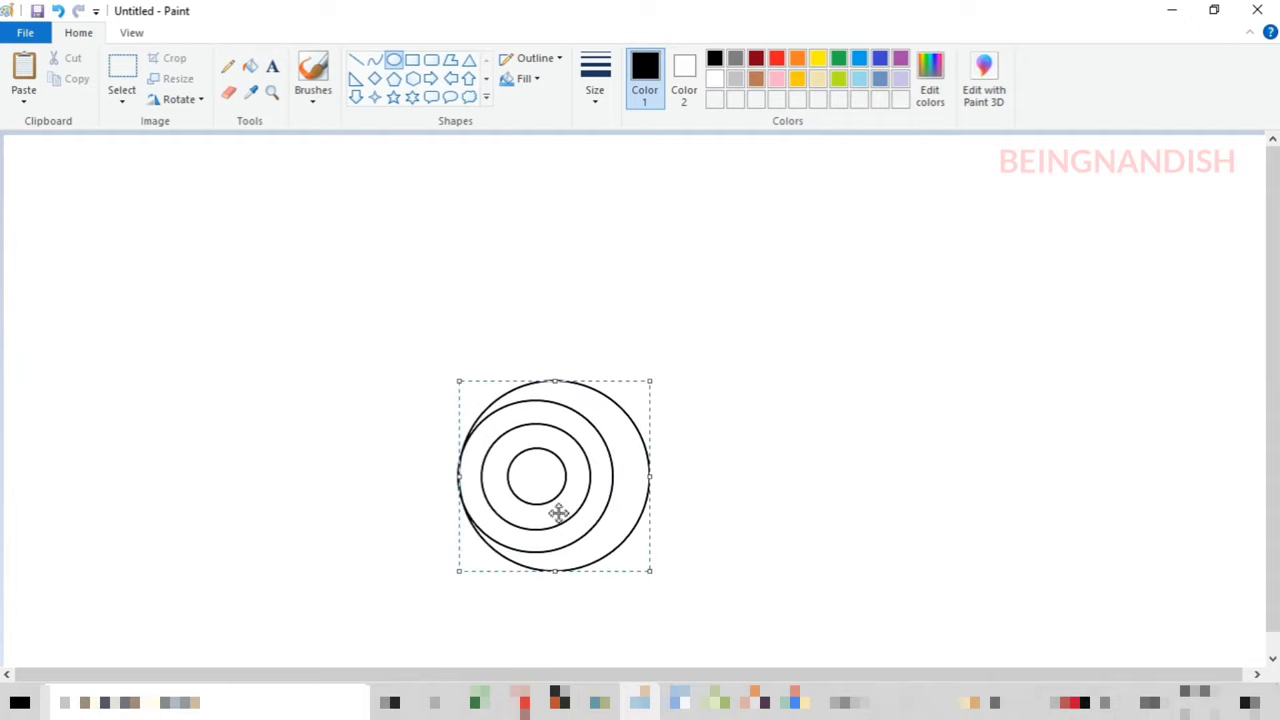
pyautogui.moveTo(650, 381); pyautogui.dragTo(644, 385)
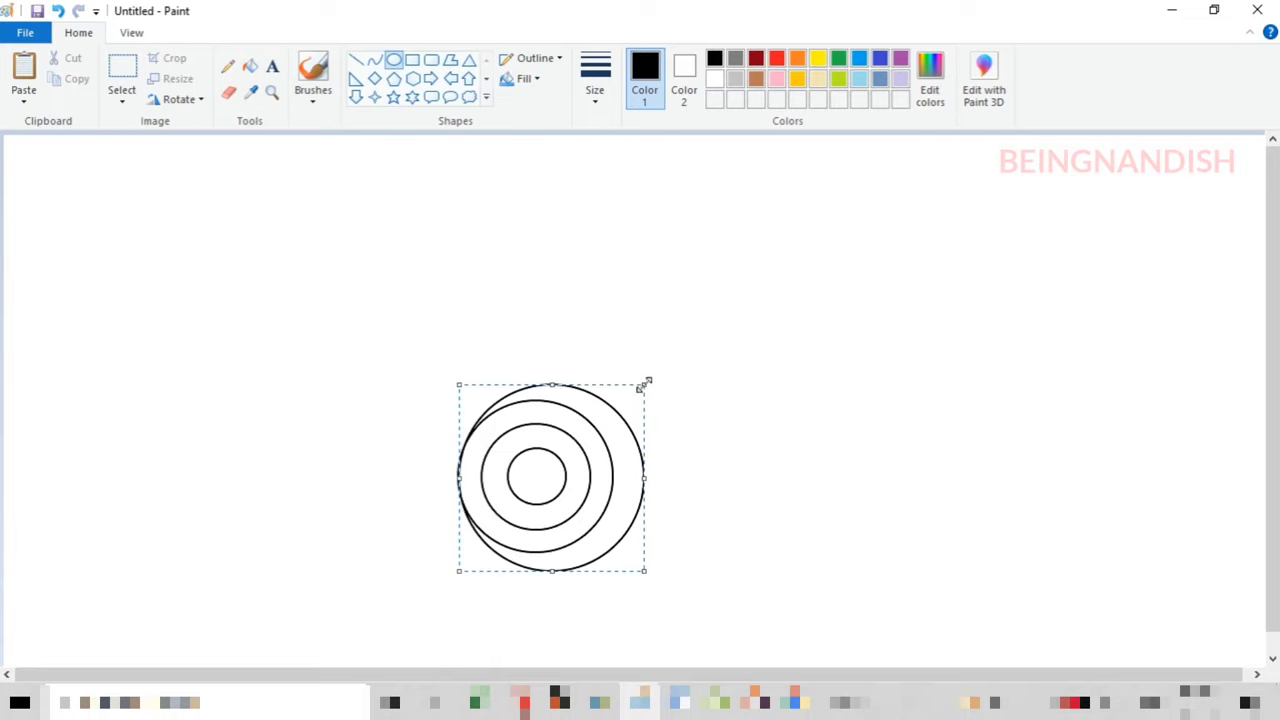
pyautogui.click(705, 444)
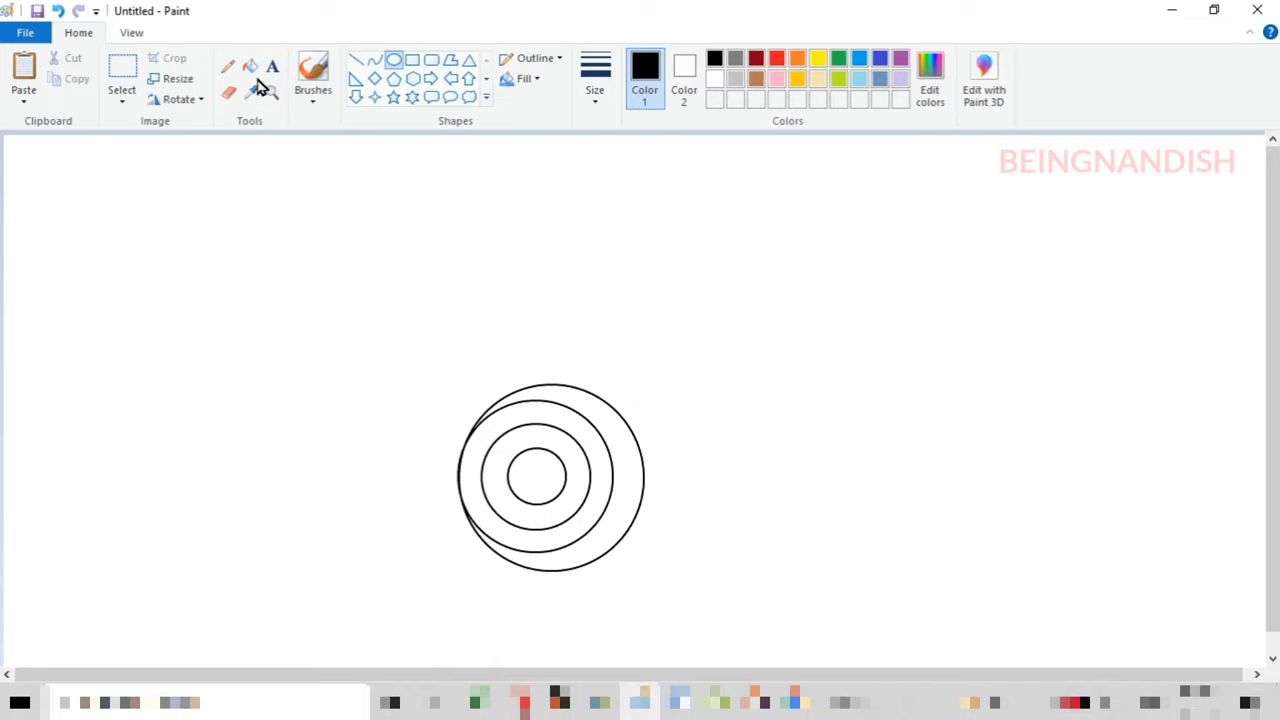
pyautogui.click(250, 66)
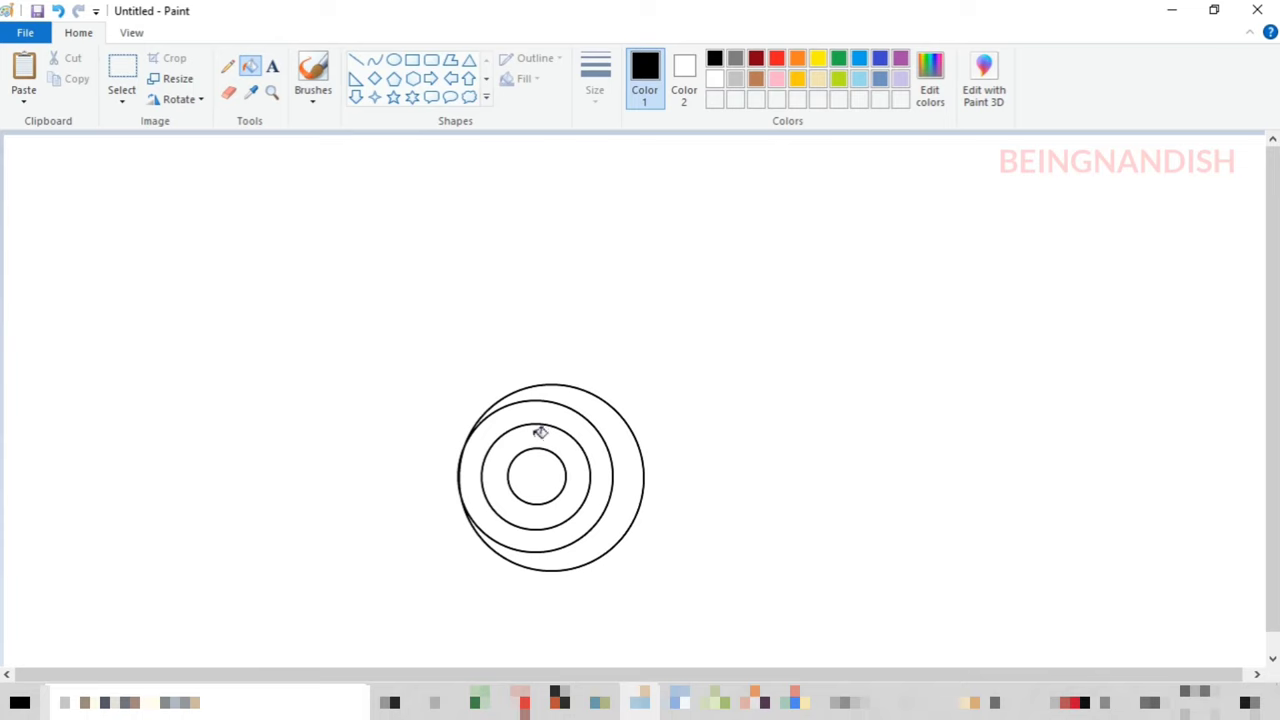
pyautogui.click(540, 432)
# Cut a small gap with a white curve through the outlines of the two outer circles where they meet at their upper left
pyautogui.click(131, 32)
pyautogui.click(23, 75)
pyautogui.scroll(-5, 614, 500)
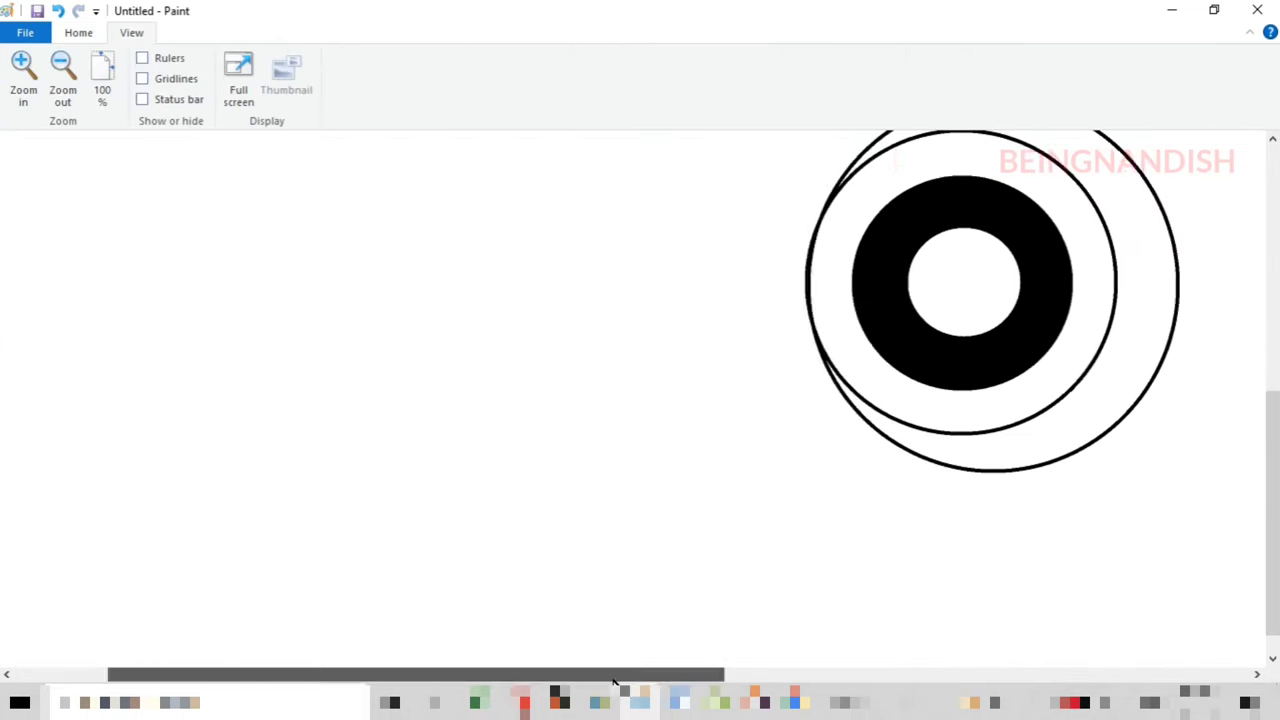
pyautogui.moveTo(614, 680); pyautogui.dragTo(762, 680)
pyautogui.scroll(2, 817, 580)
pyautogui.click(78, 32)
pyautogui.click(356, 60)
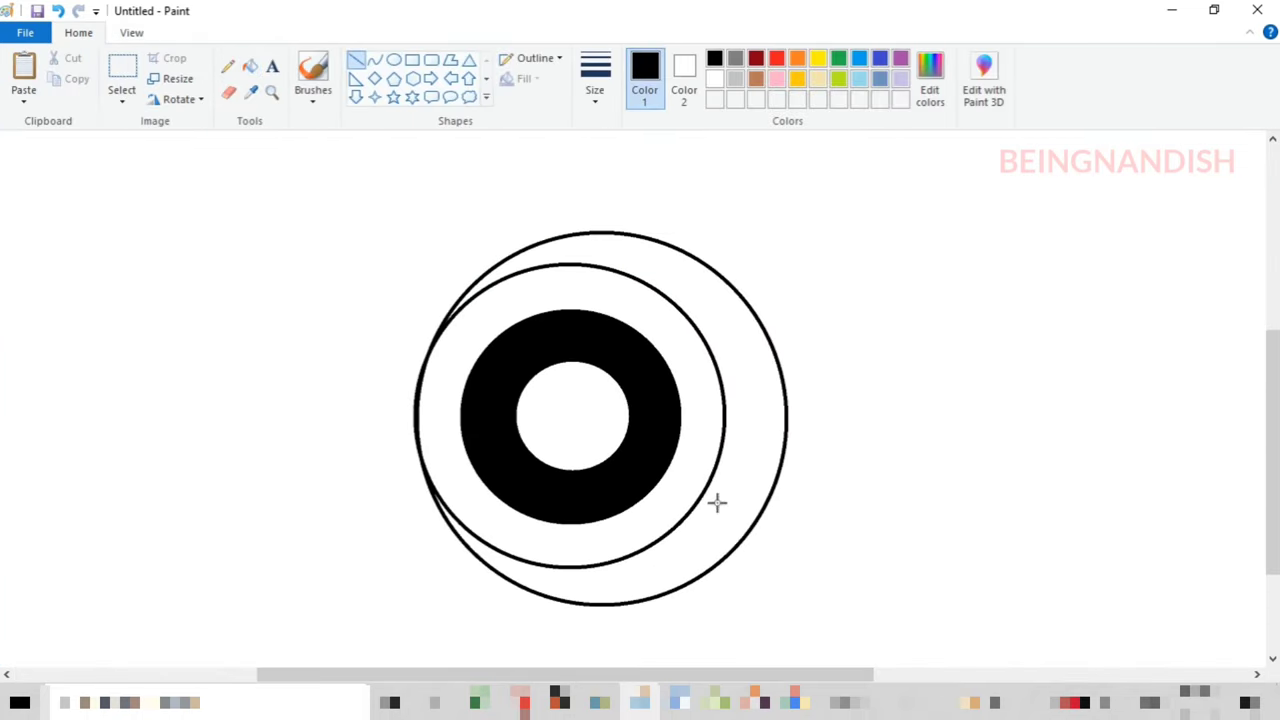
pyautogui.click(375, 60)
pyautogui.click(715, 79)
pyautogui.click(595, 80)
pyautogui.click(616, 168)
pyautogui.moveTo(437, 333); pyautogui.dragTo(426, 382)
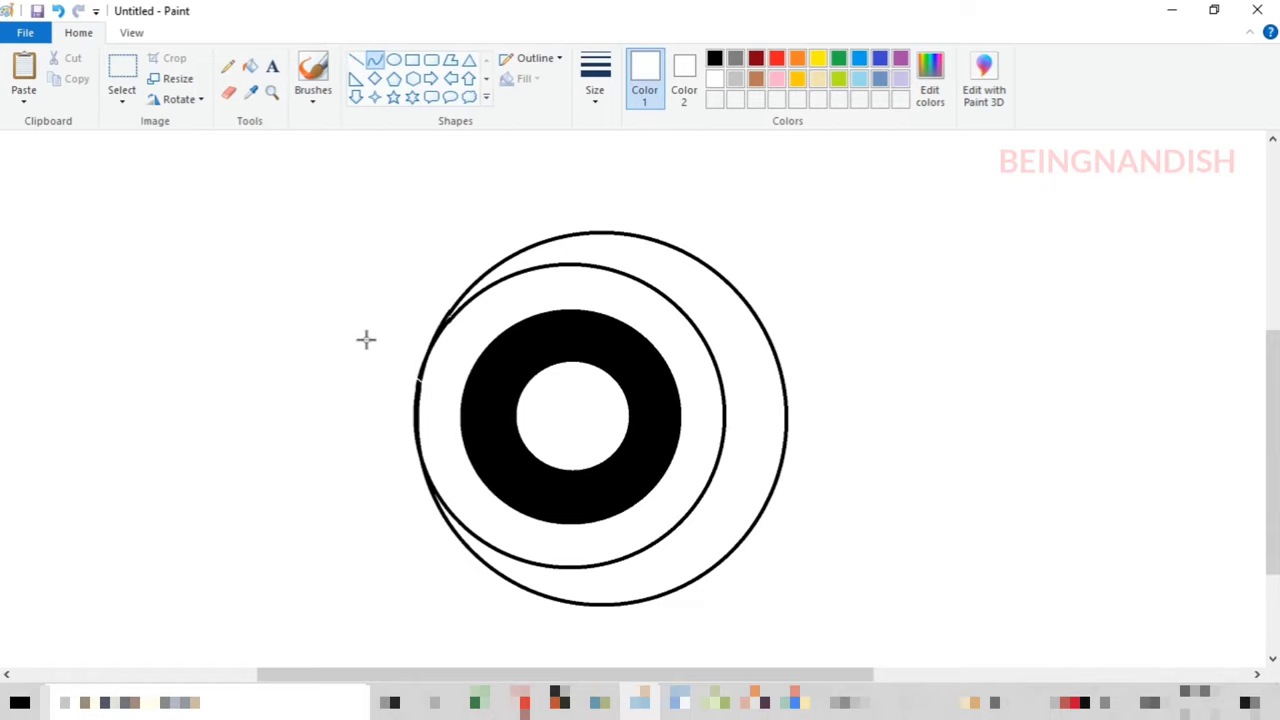
pyautogui.click(715, 59)
pyautogui.click(598, 82)
pyautogui.click(620, 207)
pyautogui.click(58, 11)
pyautogui.click(717, 79)
pyautogui.scroll(2, 516, 357)
pyautogui.scroll(-2, 473, 401)
pyautogui.scroll(2, 436, 280)
pyautogui.scroll(-2, 434, 234)
# Outline a pointed foot at the outer circle's lower right with two black curves, the lower one running back to the third circle's bottom
pyautogui.click(715, 59)
pyautogui.moveTo(778, 475); pyautogui.dragTo(832, 495)
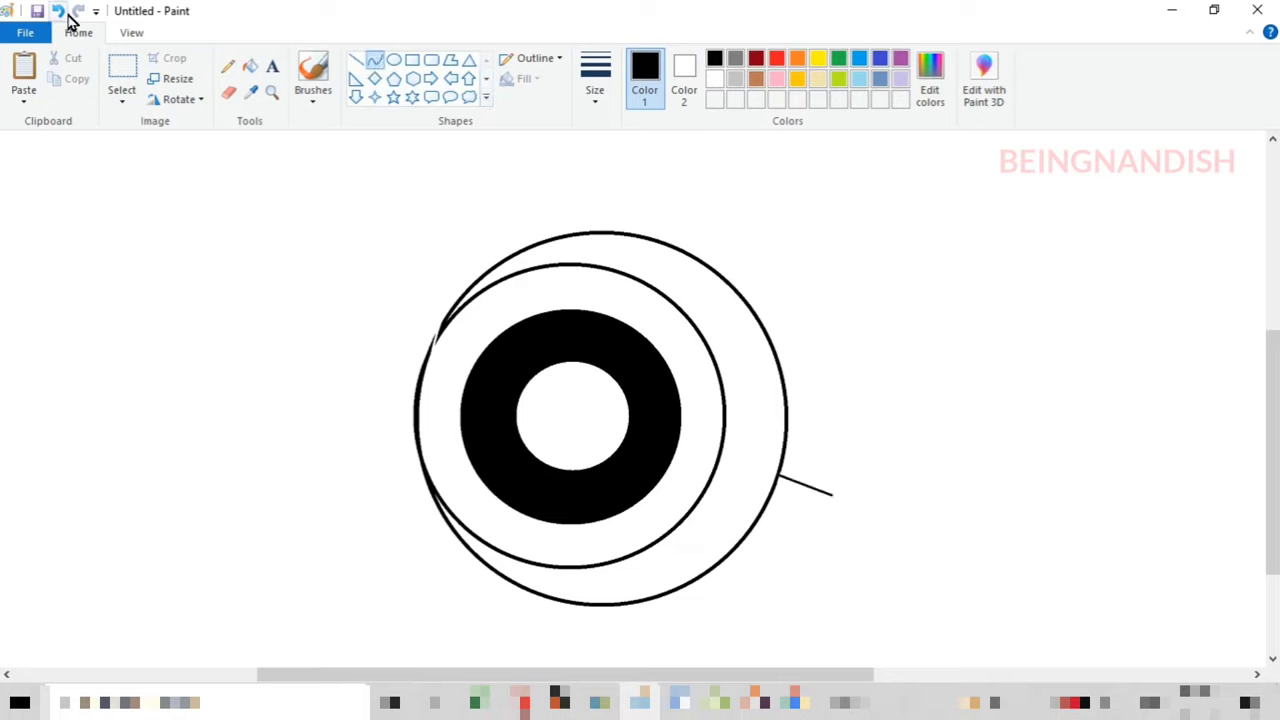
pyautogui.click(61, 13)
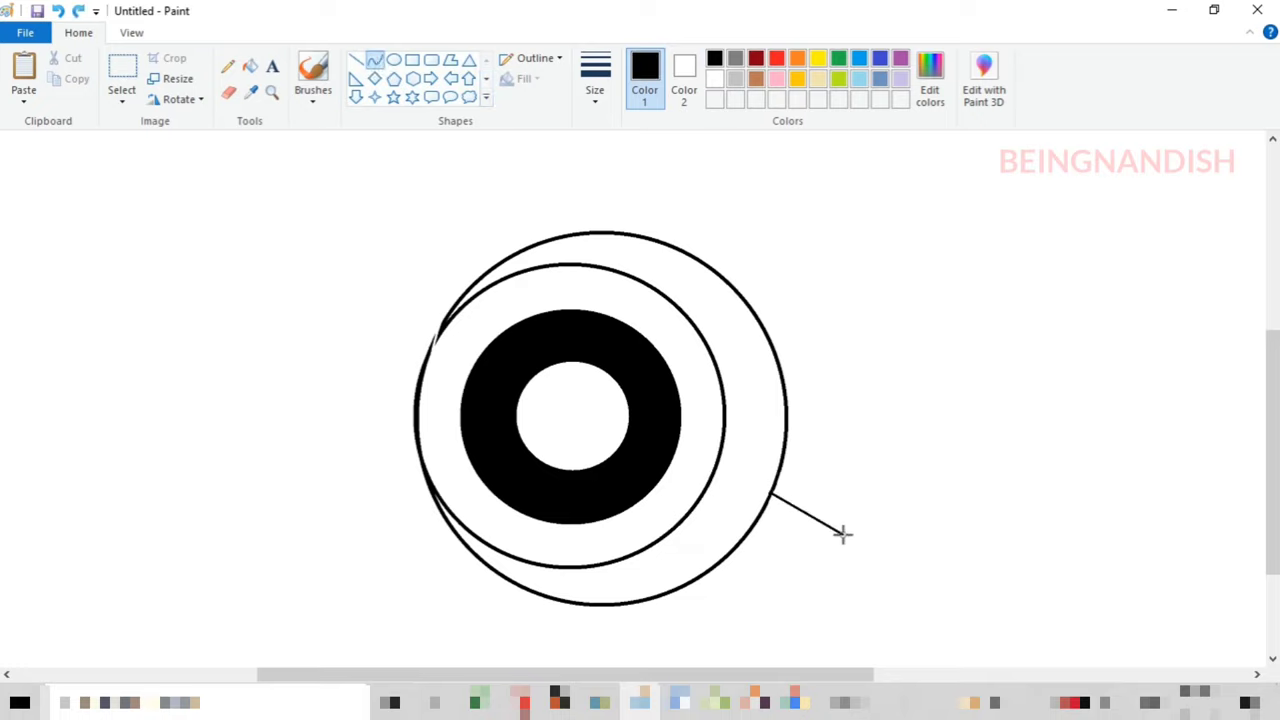
pyautogui.moveTo(838, 535); pyautogui.dragTo(823, 509)
pyautogui.moveTo(580, 567)
pyautogui.mouseDown()
pyautogui.moveTo(843, 537)
pyautogui.moveTo(766, 560)
pyautogui.moveTo(823, 543)
pyautogui.mouseUp()
# Fill the crescent between the two outer circles and the pointed foot with black
pyautogui.click(250, 66)
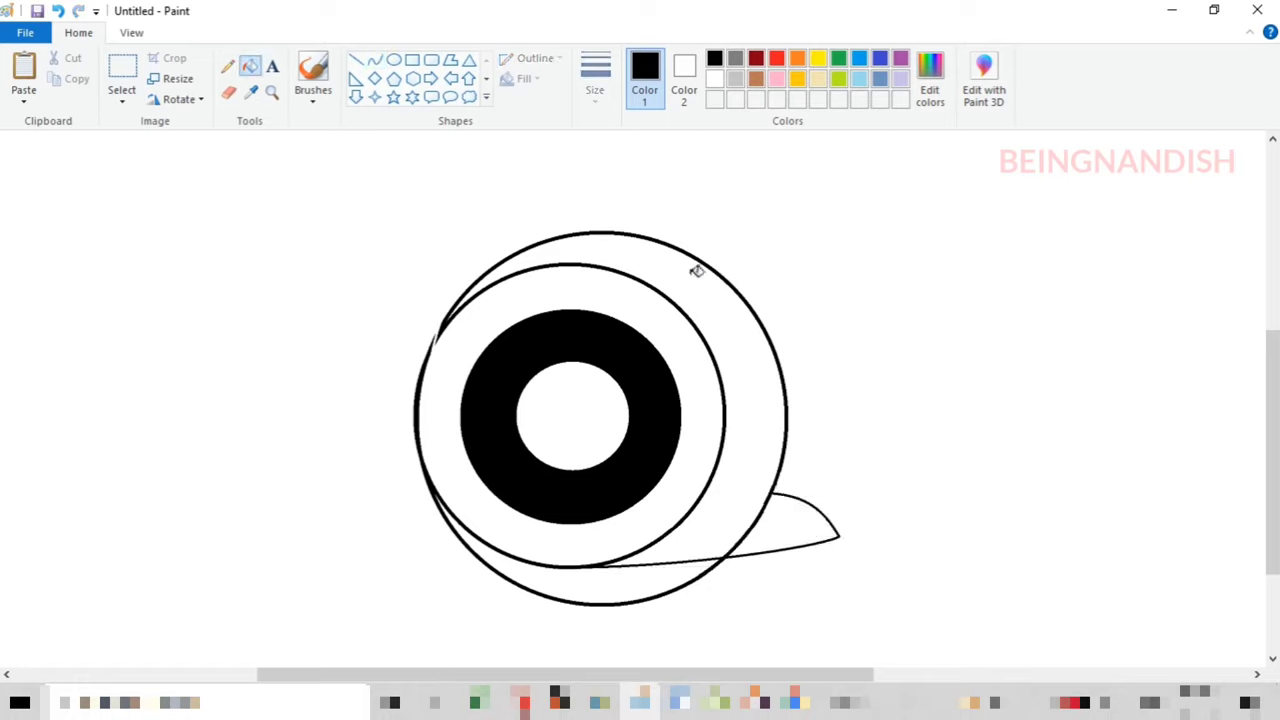
pyautogui.click(697, 270)
pyautogui.click(800, 519)
# Separate the black shape along its underside with a white curve and fill the leftover outer circle outlines with white
pyautogui.click(374, 60)
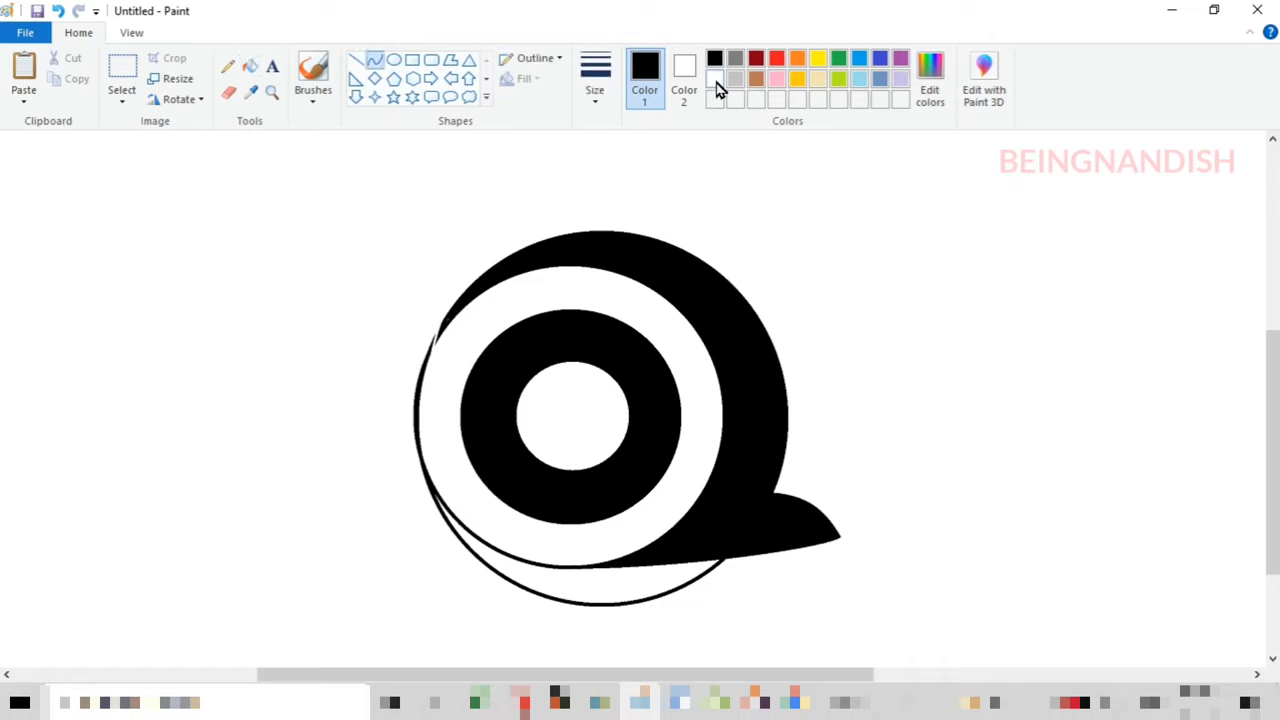
pyautogui.click(714, 79)
pyautogui.moveTo(566, 560); pyautogui.dragTo(751, 560)
pyautogui.click(250, 66)
pyautogui.click(423, 378)
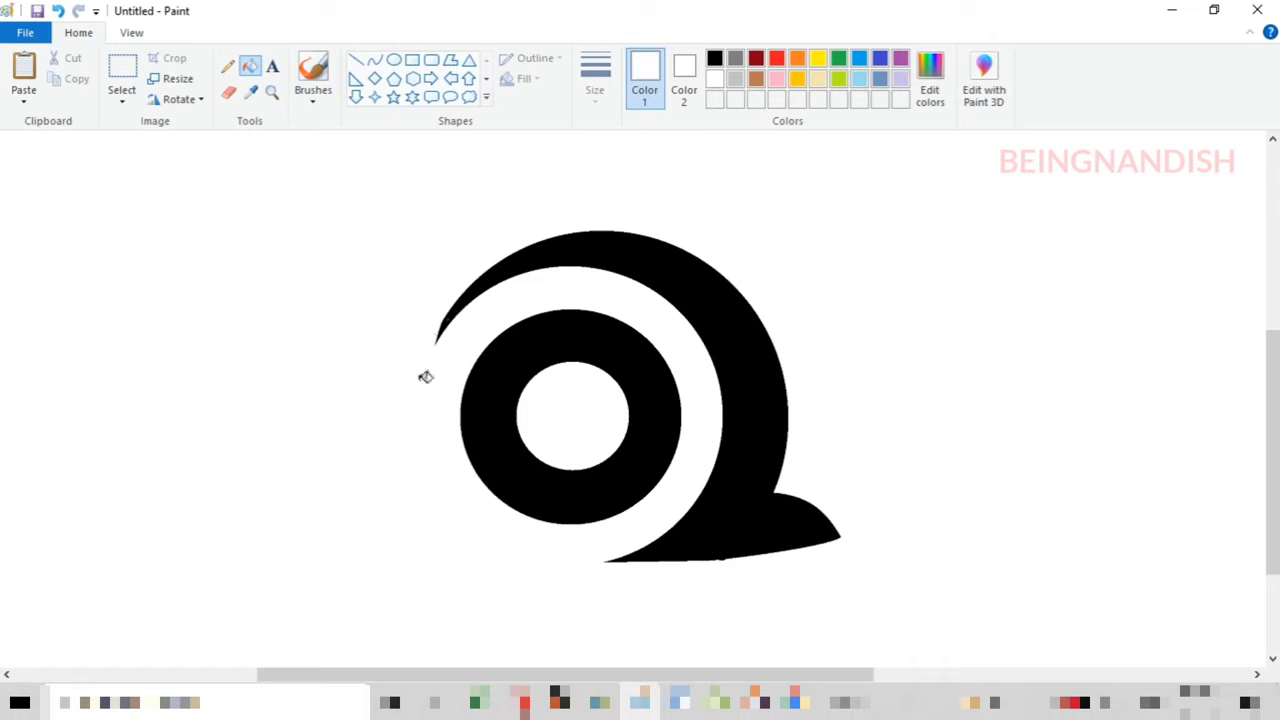
# Trim the bump on the foot's bottom edge with a white curve and clear the cut-off remnant with a white fill
pyautogui.click(374, 62)
pyautogui.moveTo(603, 562)
pyautogui.mouseDown()
pyautogui.moveTo(840, 540)
pyautogui.moveTo(740, 557)
pyautogui.mouseUp()
pyautogui.click(250, 66)
pyautogui.click(729, 553)
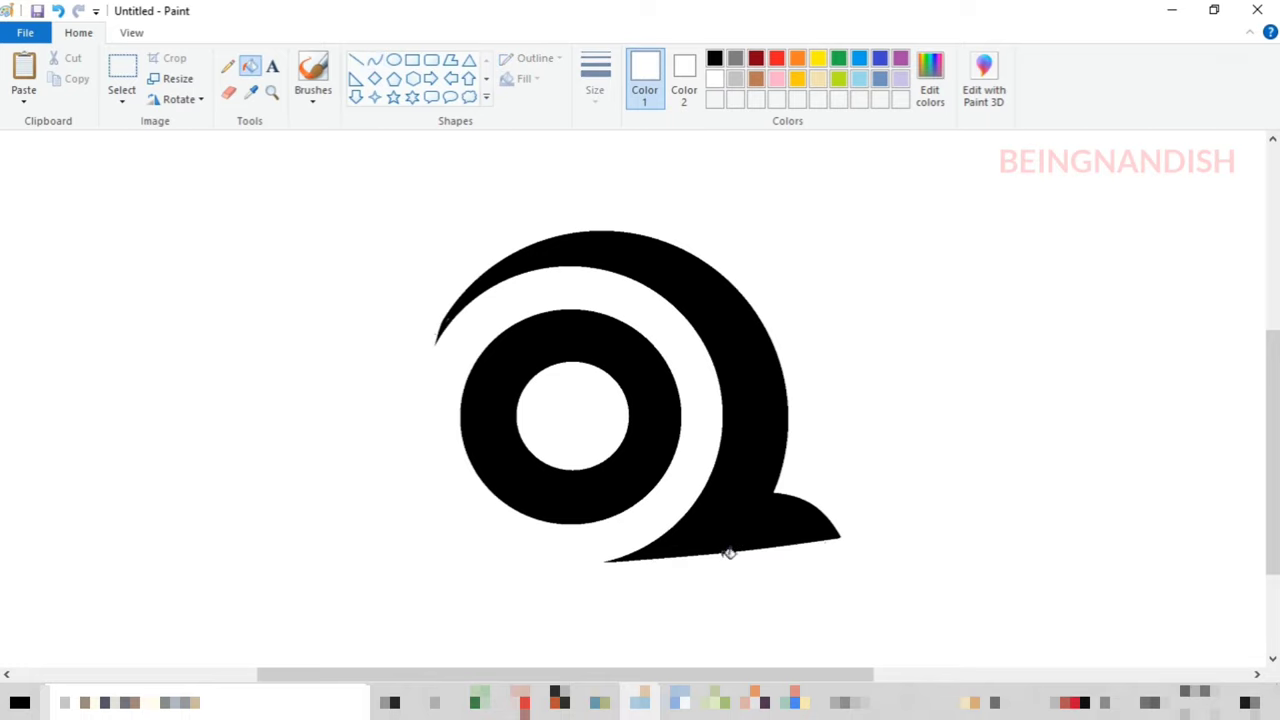
# Select the whole black drawing and move it slightly down and to the right on the canvas
pyautogui.click(131, 32)
pyautogui.click(63, 78)
pyautogui.click(78, 32)
pyautogui.click(122, 77)
pyautogui.moveTo(388, 309); pyautogui.dragTo(728, 545)
pyautogui.moveTo(643, 498); pyautogui.dragTo(657, 534)
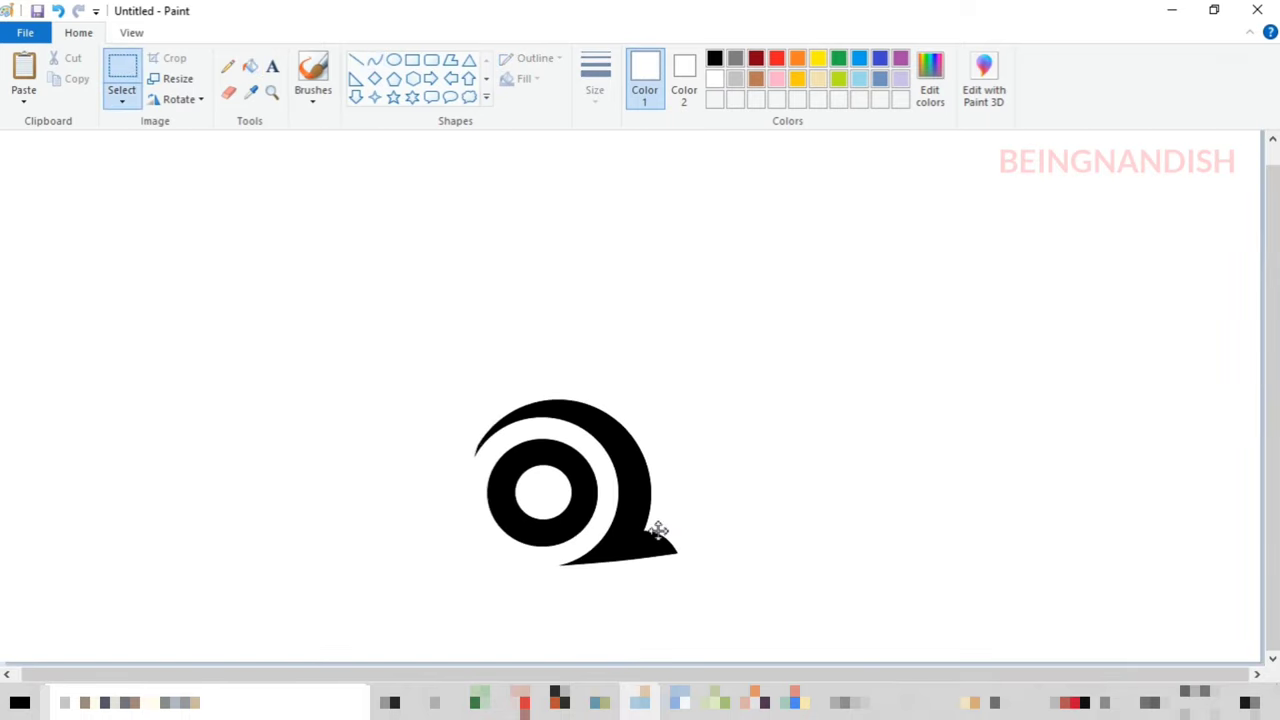
pyautogui.click(785, 462)
# Draw a large thin black circle around the crescent and ring and roughly position it
pyautogui.click(394, 60)
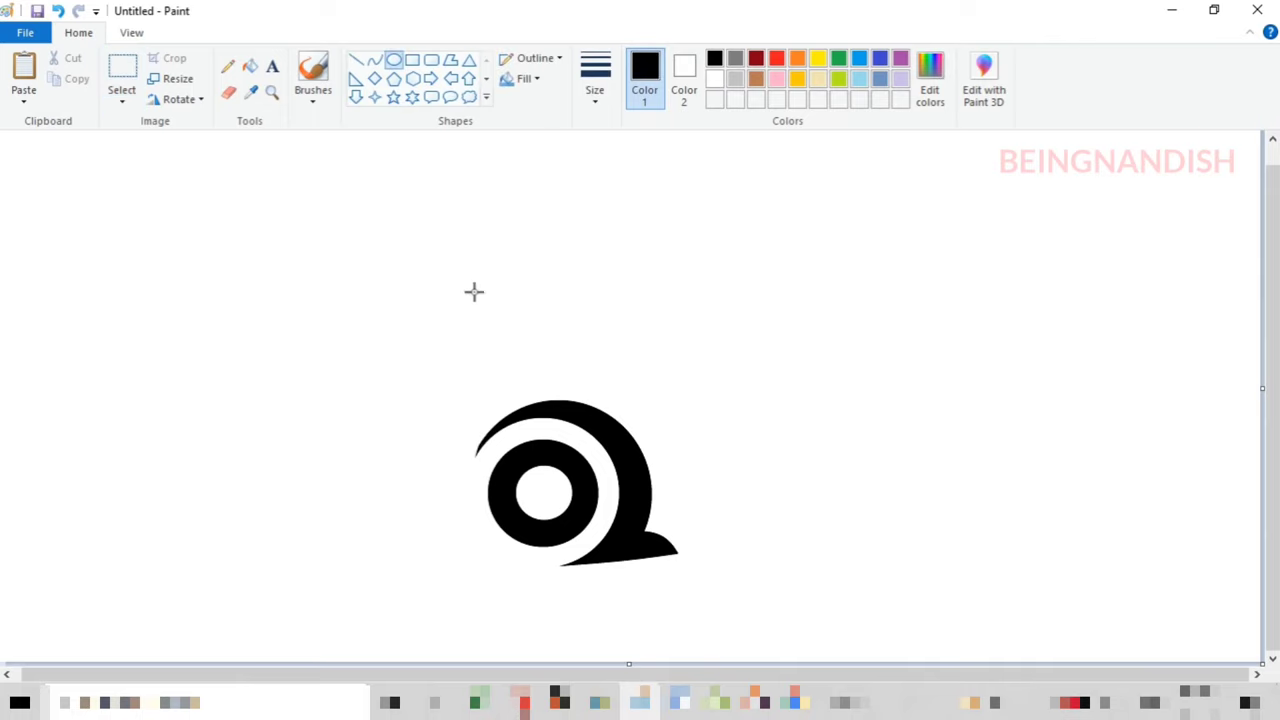
pyautogui.moveTo(457, 386); pyautogui.dragTo(694, 580)
pyautogui.moveTo(575, 386); pyautogui.dragTo(574, 356)
pyautogui.moveTo(572, 467); pyautogui.dragTo(557, 453)
pyautogui.moveTo(442, 453); pyautogui.dragTo(459, 455)
pyautogui.moveTo(554, 482); pyautogui.dragTo(546, 494)
# Resize and nudge the thin circle so its bottom meets the foot's lower edge and its upper right side meets the crescent
pyautogui.moveTo(453, 352); pyautogui.dragTo(466, 378)
pyautogui.moveTo(671, 480); pyautogui.dragTo(666, 480)
pyautogui.moveTo(592, 468); pyautogui.dragTo(584, 457)
pyautogui.moveTo(458, 567); pyautogui.dragTo(443, 572)
pyautogui.moveTo(537, 519); pyautogui.dragTo(537, 515)
pyautogui.moveTo(444, 466); pyautogui.dragTo(454, 473)
pyautogui.moveTo(606, 490); pyautogui.dragTo(597, 490)
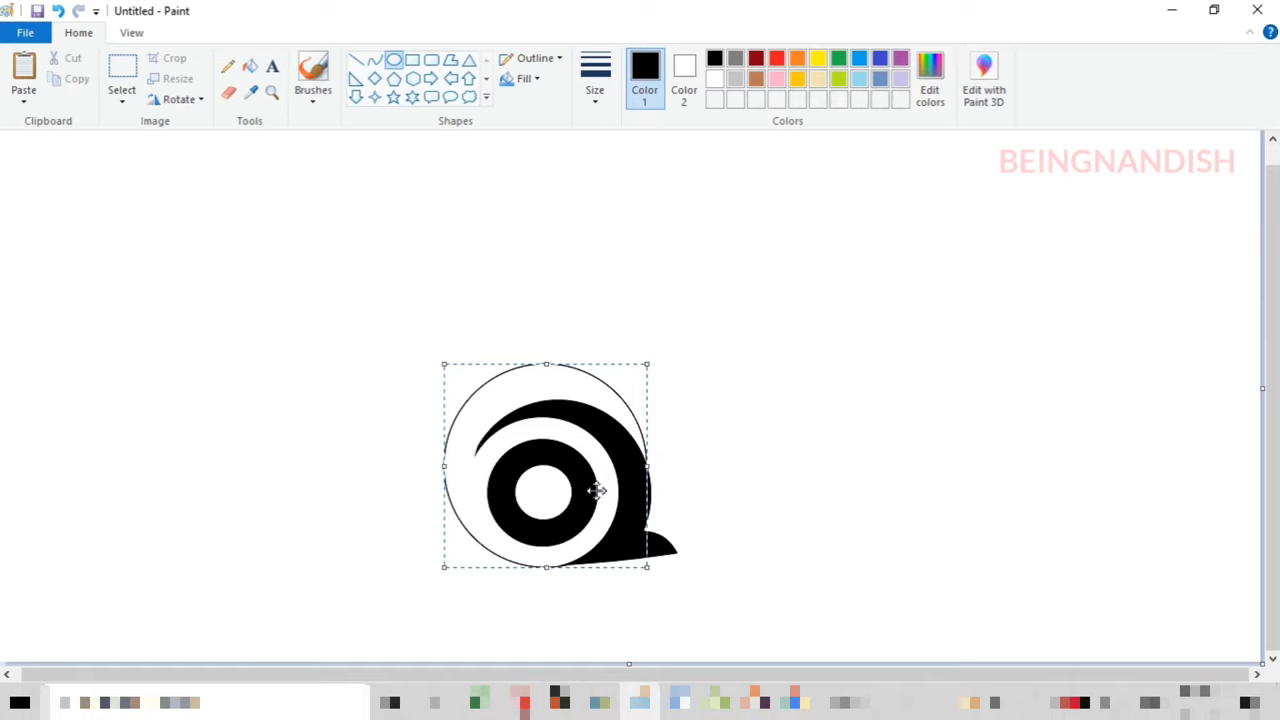
pyautogui.moveTo(444, 466); pyautogui.dragTo(455, 464)
pyautogui.moveTo(454, 364); pyautogui.dragTo(457, 376)
pyautogui.moveTo(465, 562); pyautogui.dragTo(463, 563)
pyautogui.moveTo(519, 526); pyautogui.dragTo(566, 515)
pyautogui.click(707, 471)
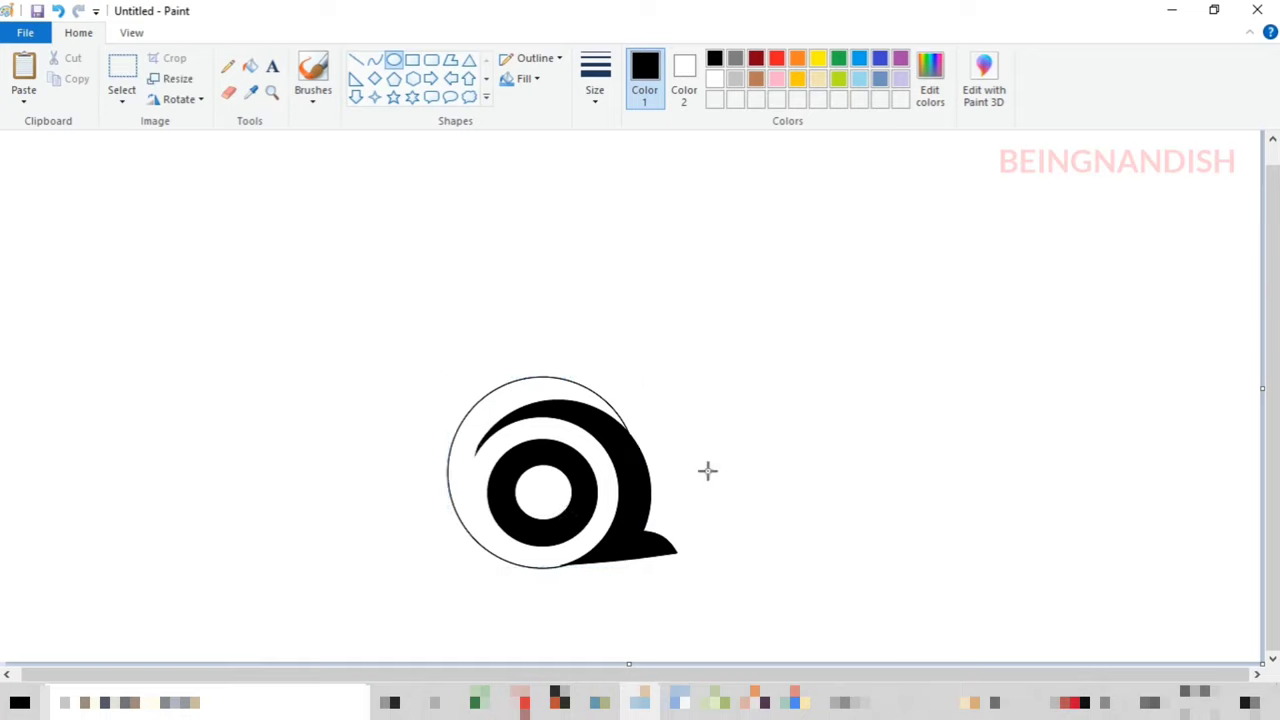
# Draw an S-shaped outline with black curves rising from the thin circle's bottom along its left side and hooking left at the top
pyautogui.click(374, 60)
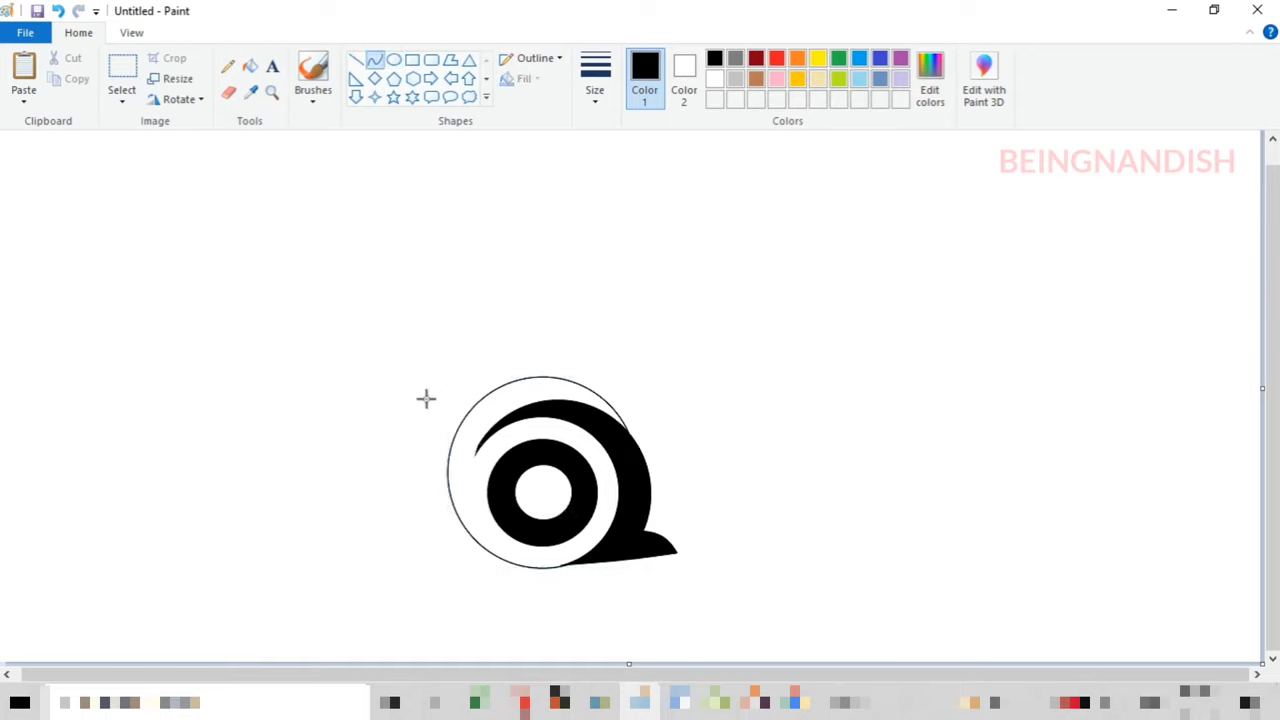
pyautogui.moveTo(430, 370)
pyautogui.mouseDown()
pyautogui.moveTo(531, 563)
pyautogui.moveTo(511, 566)
pyautogui.moveTo(388, 483)
pyautogui.moveTo(414, 572)
pyautogui.mouseUp()
pyautogui.click(132, 33)
pyautogui.click(24, 78)
pyautogui.moveTo(575, 676); pyautogui.dragTo(737, 678)
pyautogui.moveTo(1272, 400); pyautogui.dragTo(1272, 386)
pyautogui.moveTo(446, 330)
pyautogui.mouseDown()
pyautogui.moveTo(517, 503)
pyautogui.moveTo(566, 397)
pyautogui.moveTo(583, 435)
pyautogui.moveTo(594, 403)
pyautogui.moveTo(600, 426)
pyautogui.moveTo(597, 397)
pyautogui.moveTo(594, 418)
pyautogui.mouseUp()
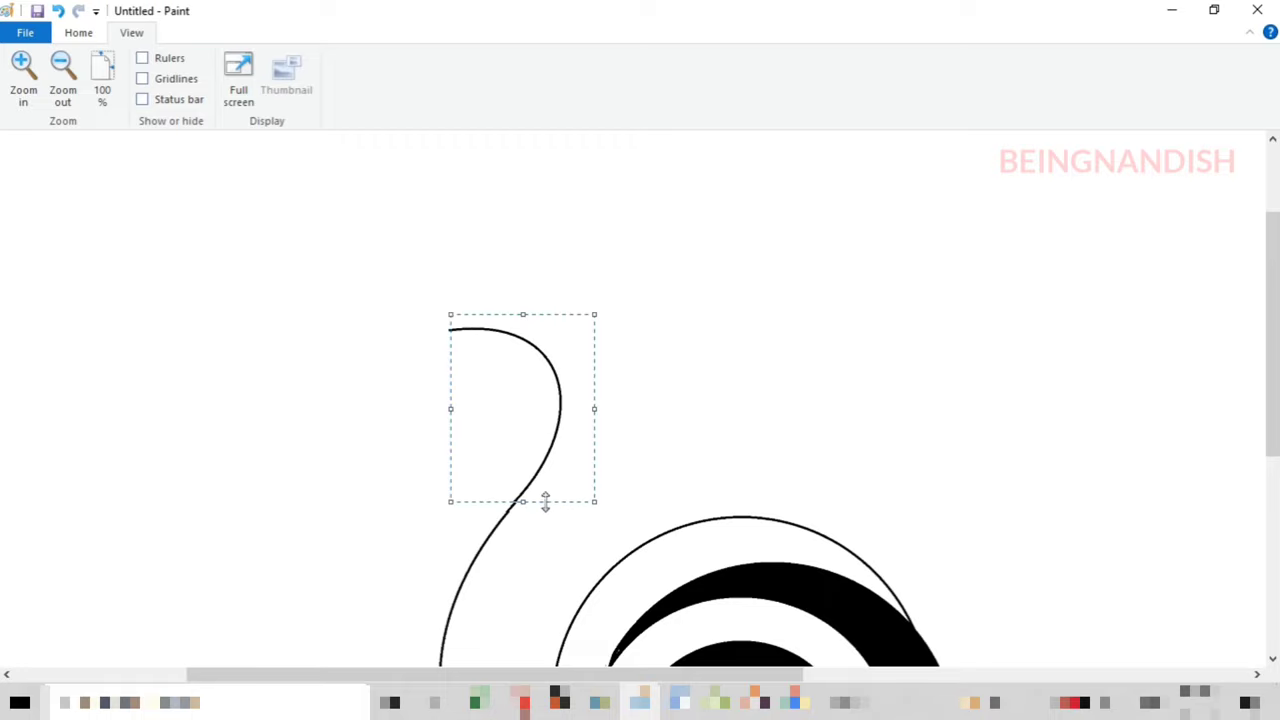
pyautogui.click(654, 337)
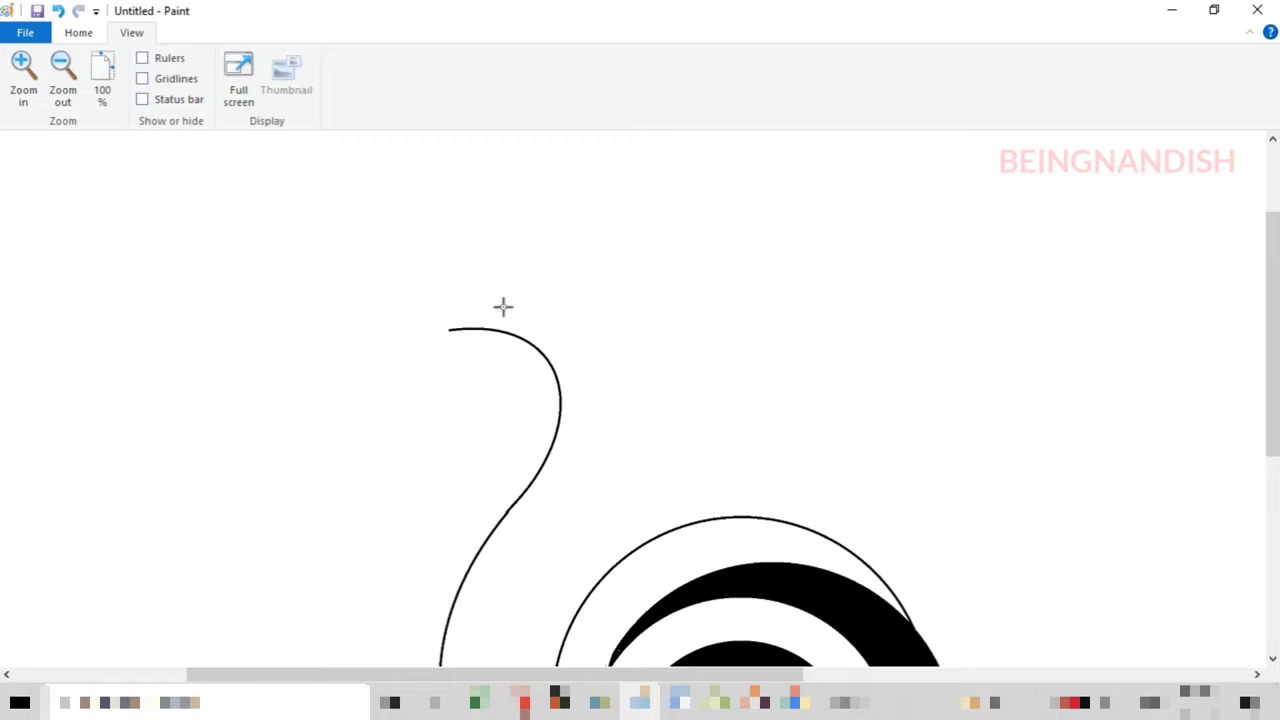
# Erase the hook's loose end and extend it with a short curve bending down to the left
pyautogui.click(79, 33)
pyautogui.click(228, 95)
pyautogui.moveTo(453, 328); pyautogui.dragTo(462, 327)
pyautogui.click(374, 60)
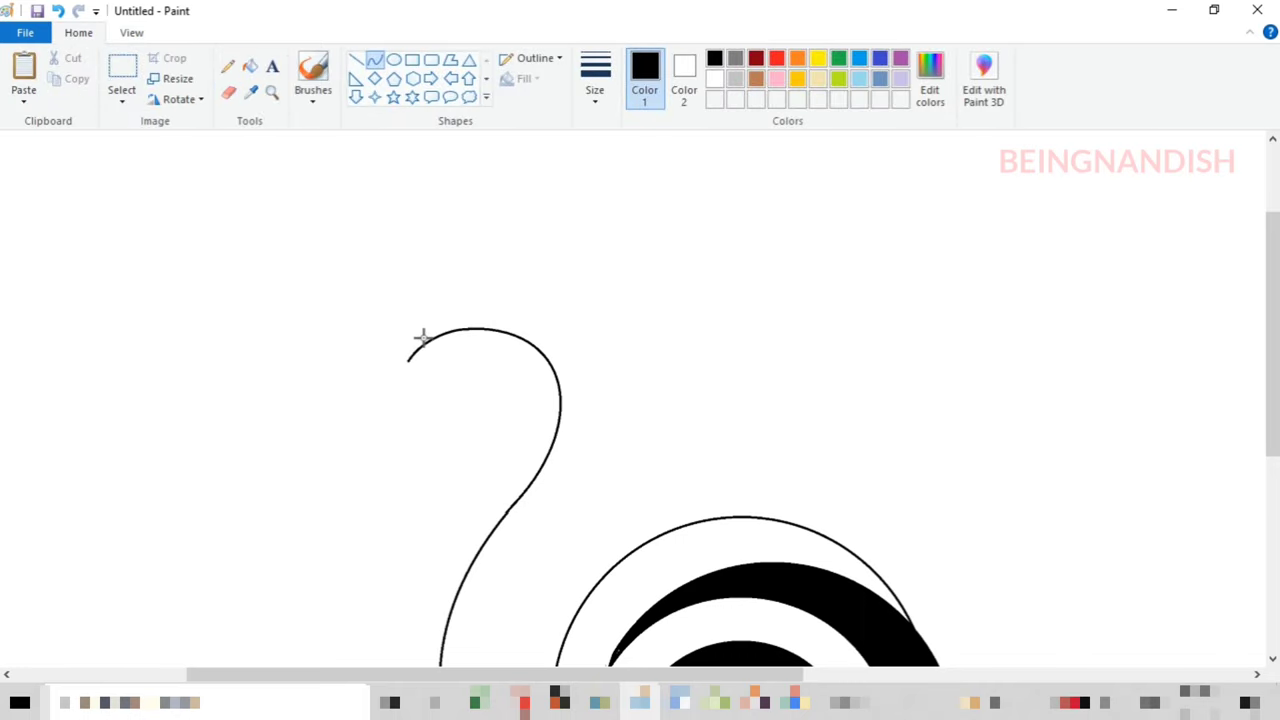
# Draw a large S-shaped curve from the hook's tip over the top and down to the thin circle's upper left, closing the tail outline
pyautogui.scroll(-2, 423, 209)
pyautogui.click(595, 85)
pyautogui.click(609, 206)
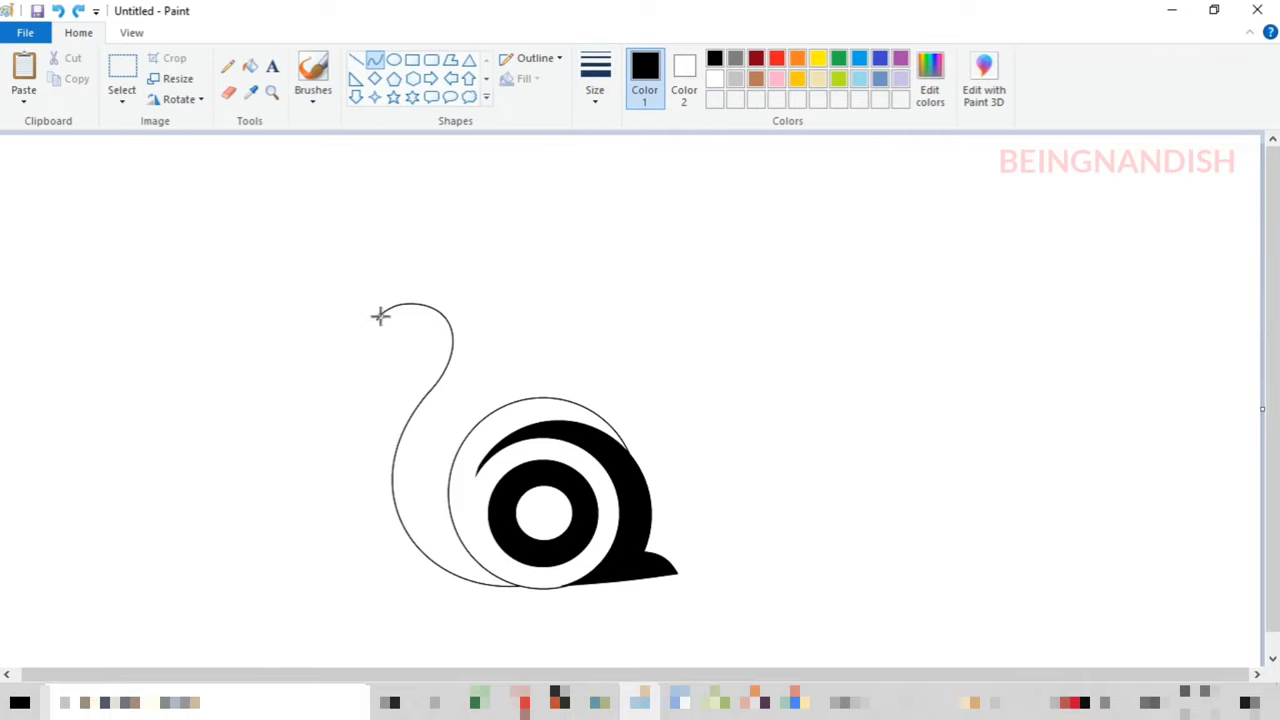
pyautogui.moveTo(377, 318); pyautogui.dragTo(486, 414)
pyautogui.moveTo(534, 252); pyautogui.dragTo(715, 277)
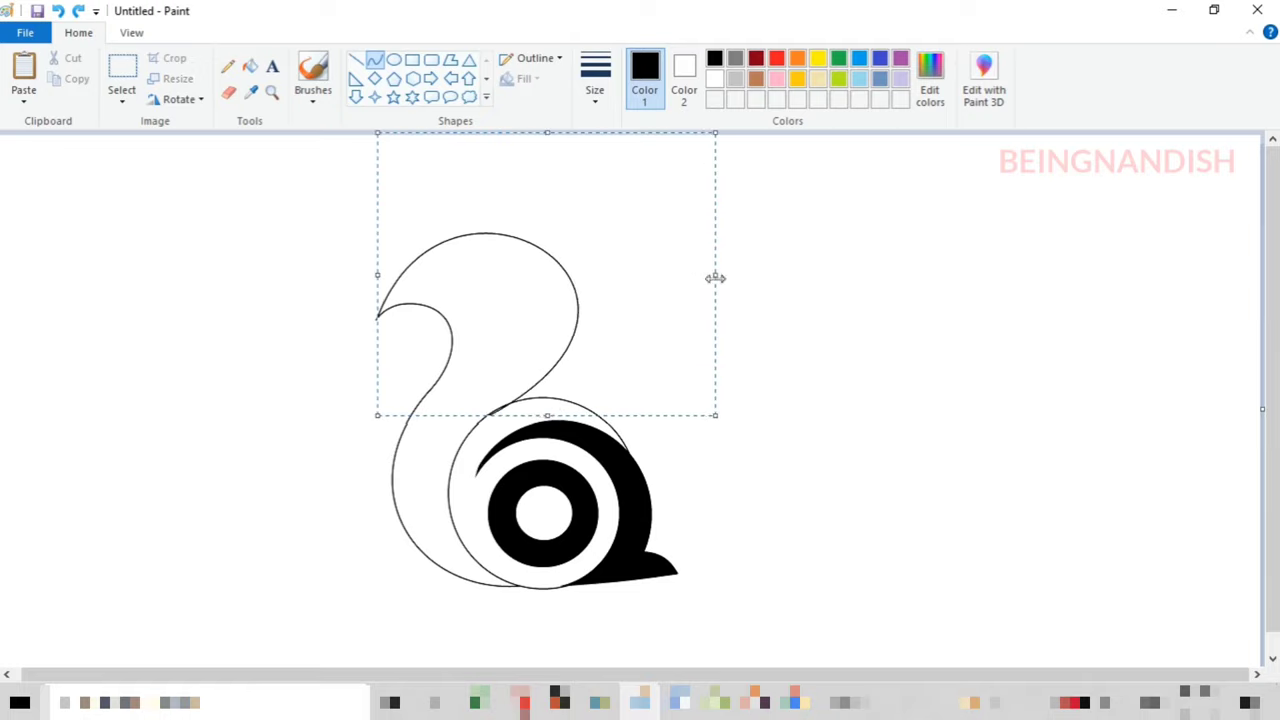
pyautogui.moveTo(543, 415); pyautogui.dragTo(544, 413)
pyautogui.click(759, 310)
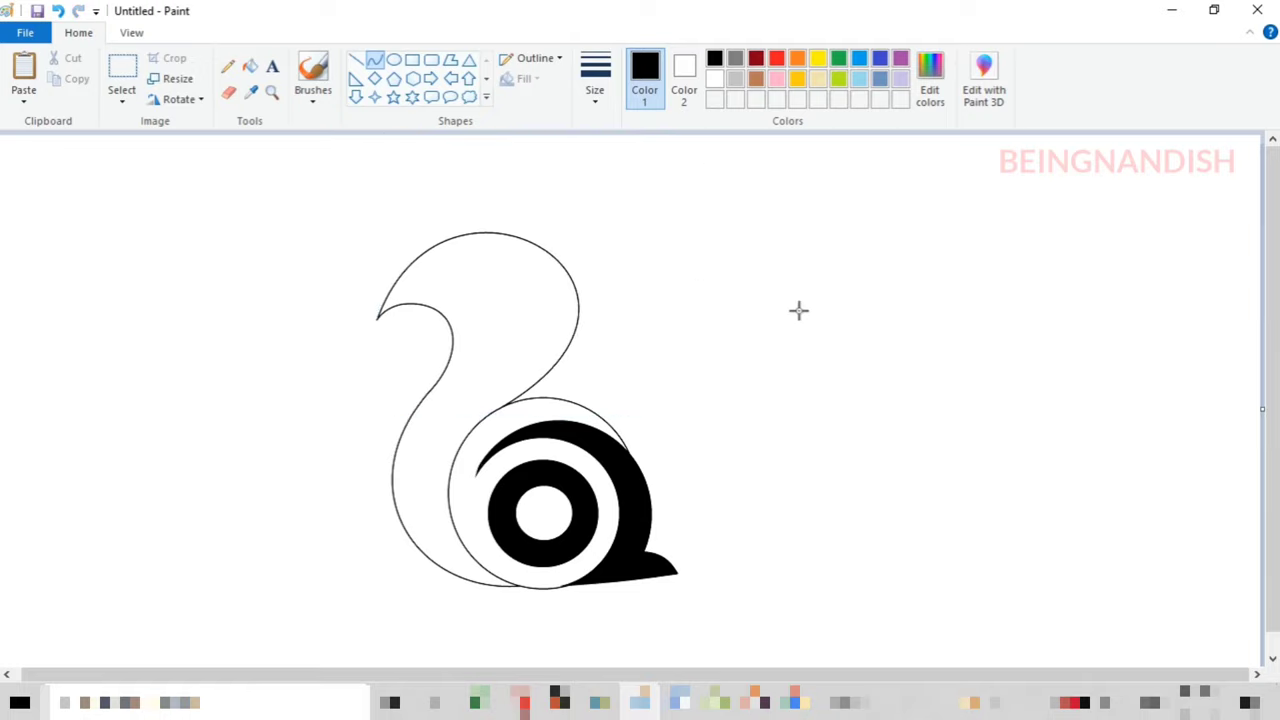
# Cut the thin circle's upper arc free from the tail and crescent with white lines and remove it with a white fill
pyautogui.click(127, 34)
pyautogui.click(25, 72)
pyautogui.moveTo(438, 675); pyautogui.dragTo(711, 675)
pyautogui.click(83, 34)
pyautogui.click(715, 79)
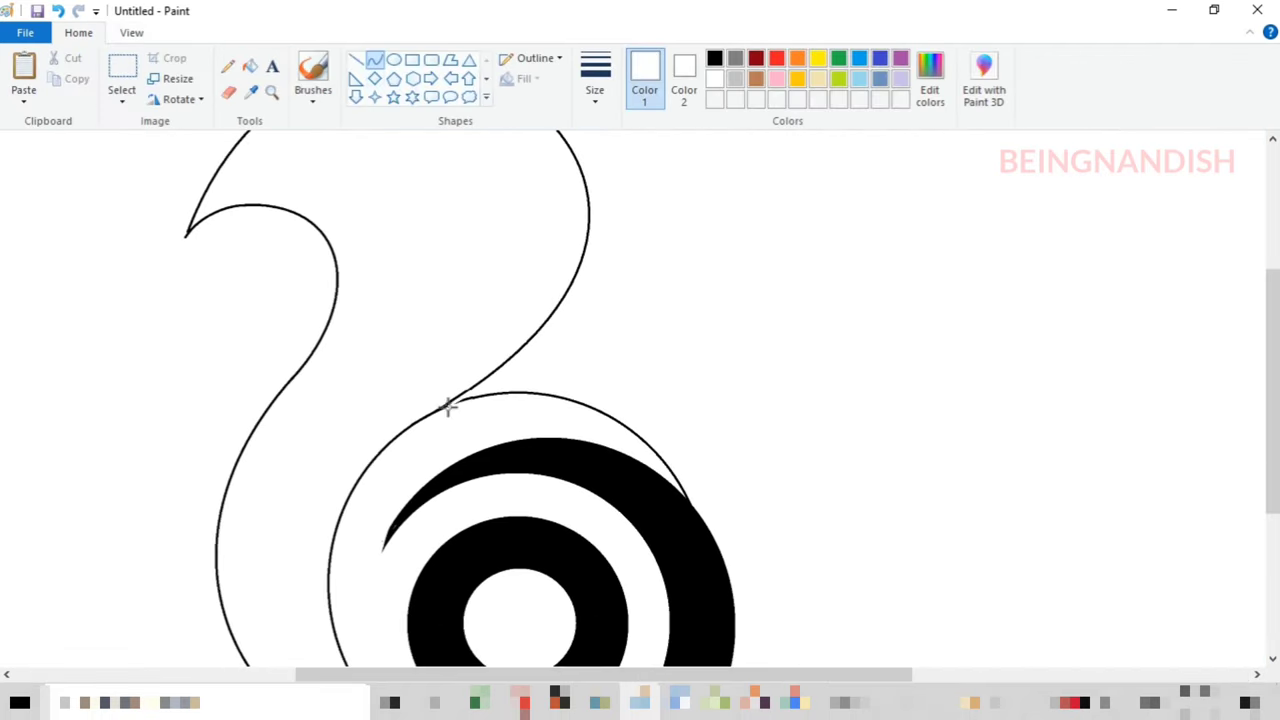
pyautogui.click(356, 60)
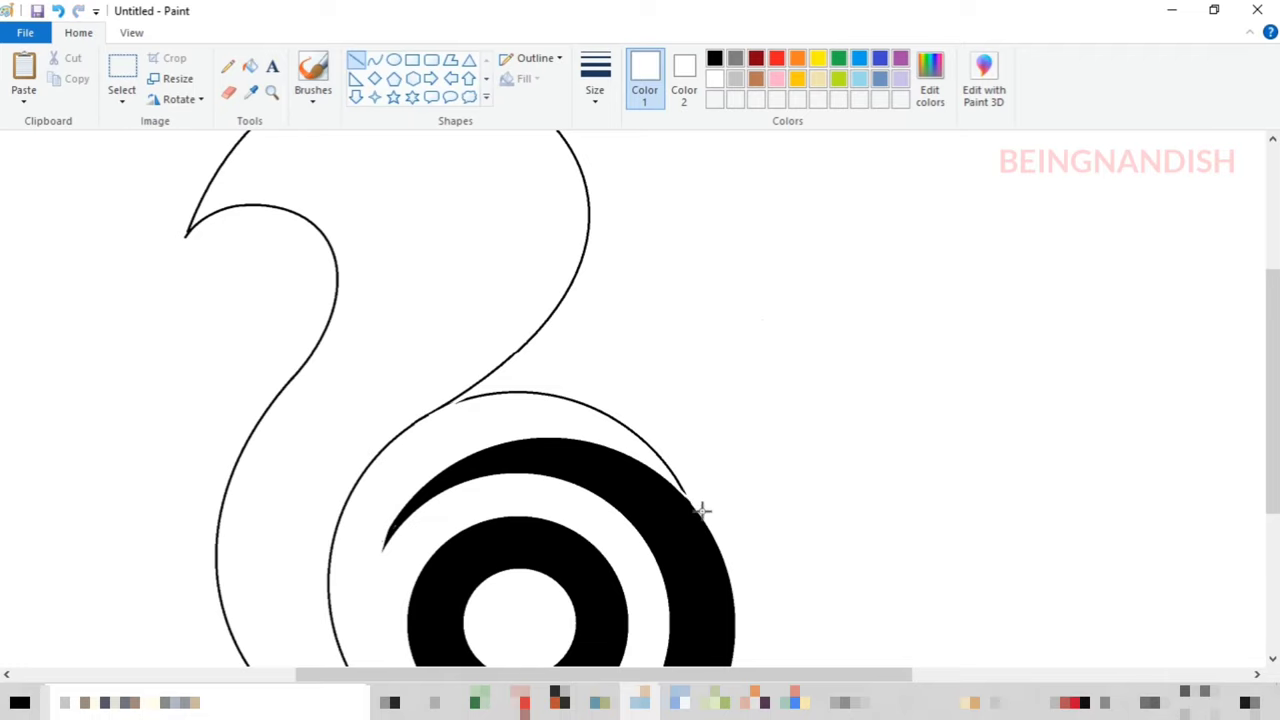
pyautogui.click(251, 66)
pyautogui.click(540, 393)
# Fill the closed tail shape with black
pyautogui.click(131, 33)
pyautogui.click(72, 80)
pyautogui.click(79, 33)
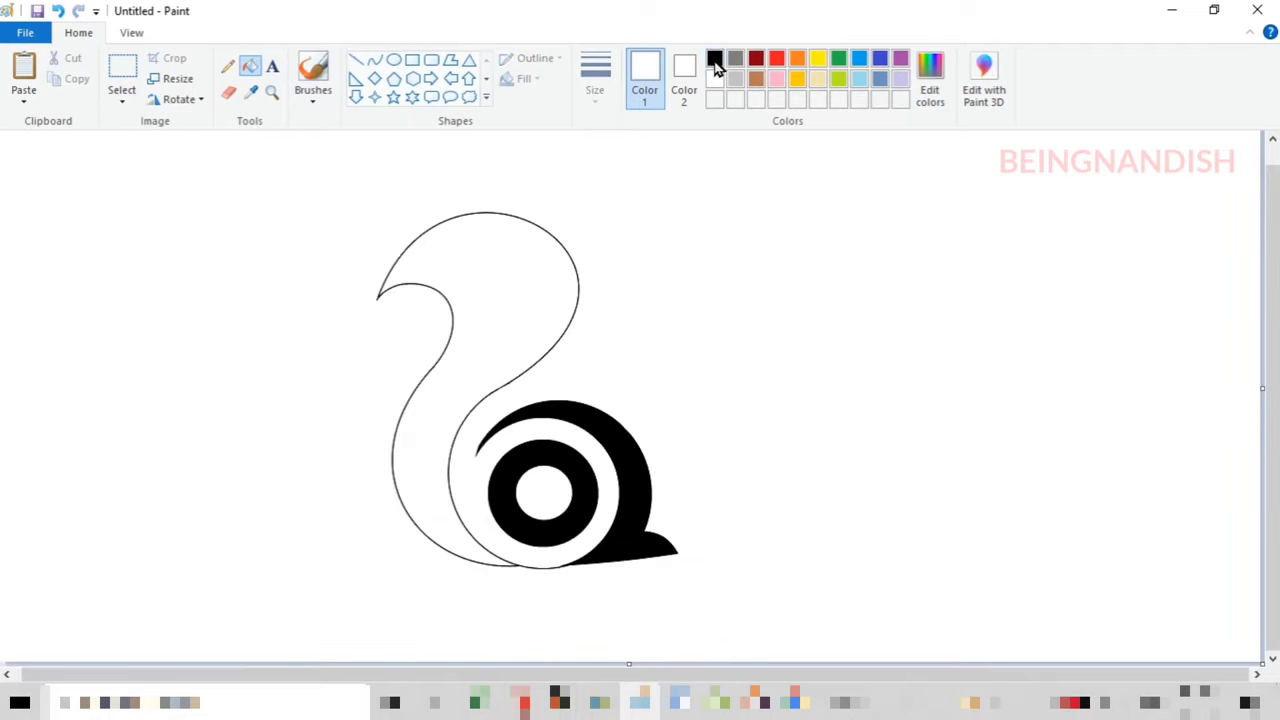
pyautogui.click(716, 60)
pyautogui.click(520, 295)
# Select and delete the thin outline segment connecting the tail and the foot beneath the ring
pyautogui.scroll(1, 672, 376)
pyautogui.click(131, 32)
pyautogui.click(23, 68)
pyautogui.hscroll(5, 597, 600)
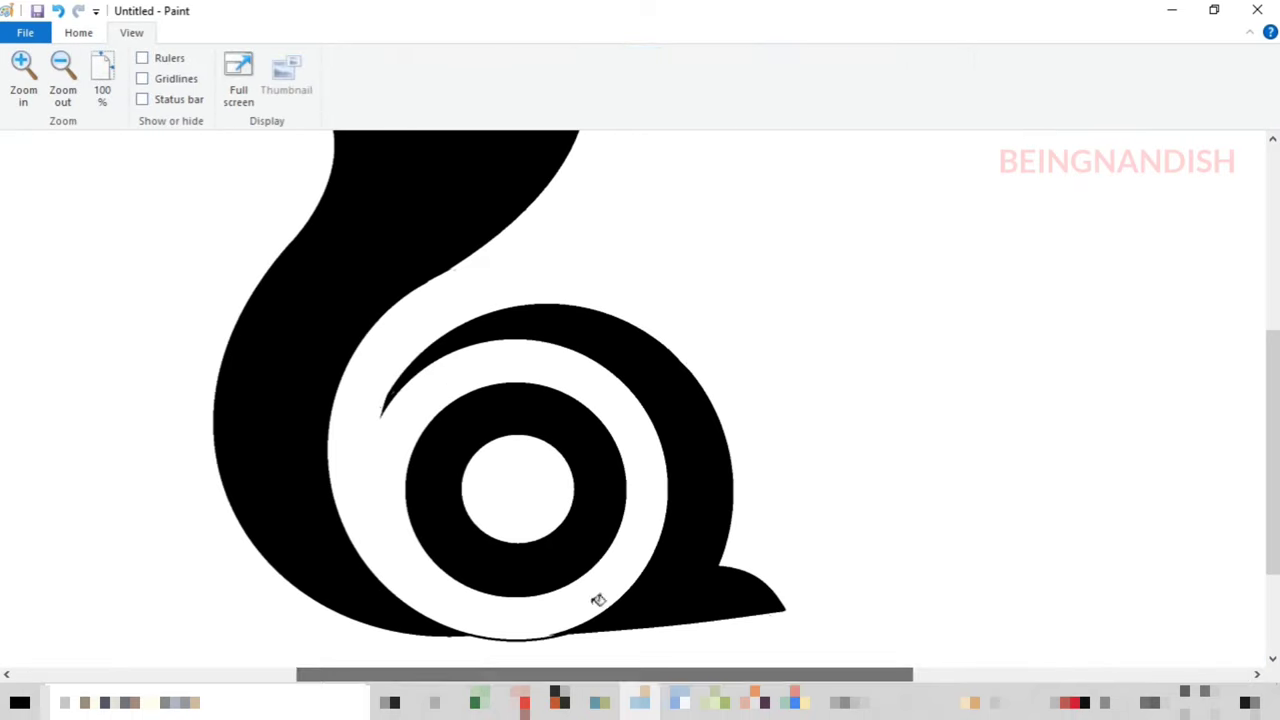
pyautogui.click(78, 32)
pyautogui.click(122, 70)
pyautogui.moveTo(473, 633); pyautogui.dragTo(553, 651)
pyautogui.press('Delete')
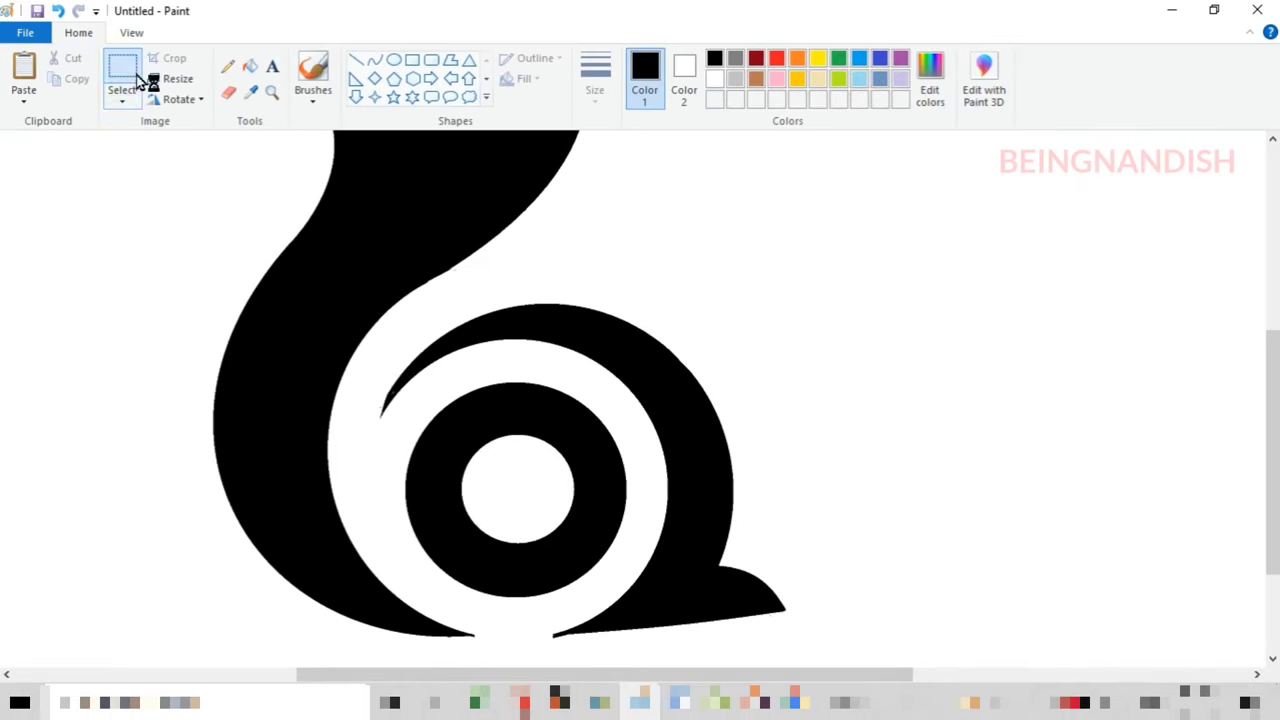
# Smooth the tail's right edge, where it narrows above the crescent, with a white curve
pyautogui.click(131, 33)
pyautogui.click(23, 70)
pyautogui.click(79, 33)
pyautogui.click(714, 79)
pyautogui.moveTo(1034, 298); pyautogui.dragTo(888, 410)
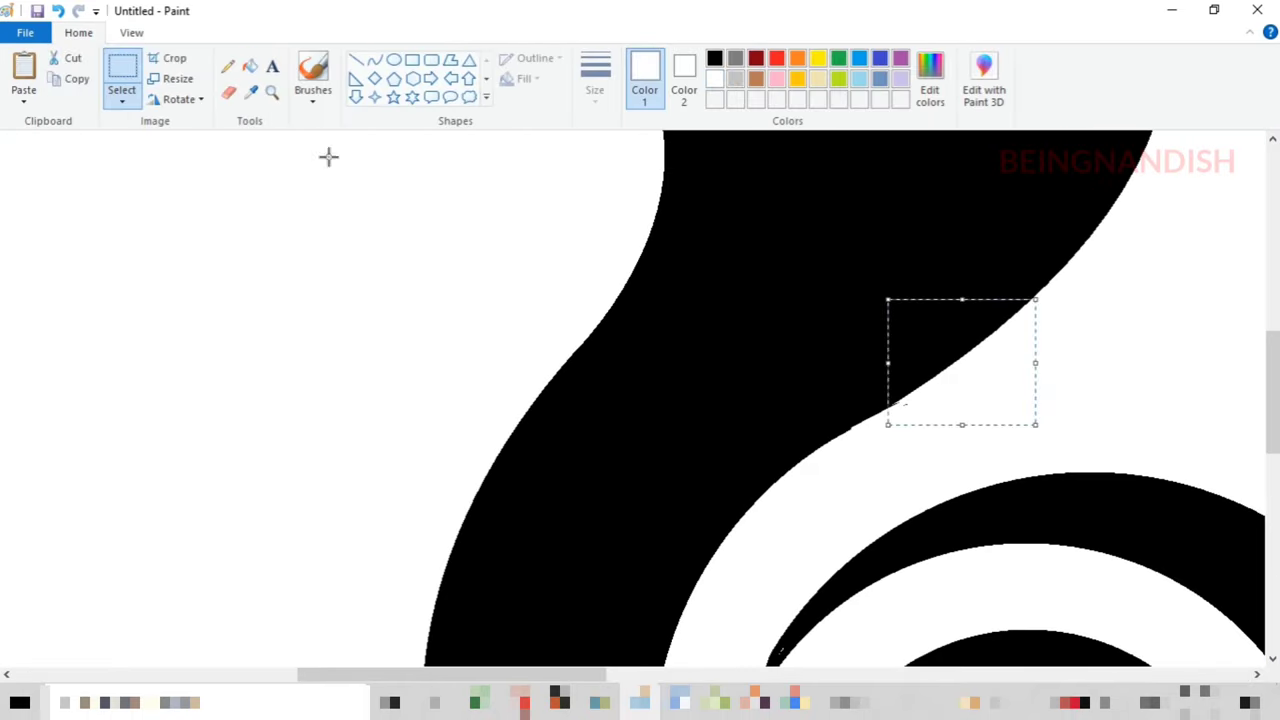
pyautogui.click(374, 60)
pyautogui.moveTo(1000, 331)
pyautogui.mouseDown()
pyautogui.moveTo(893, 410)
pyautogui.moveTo(905, 402)
pyautogui.mouseUp()
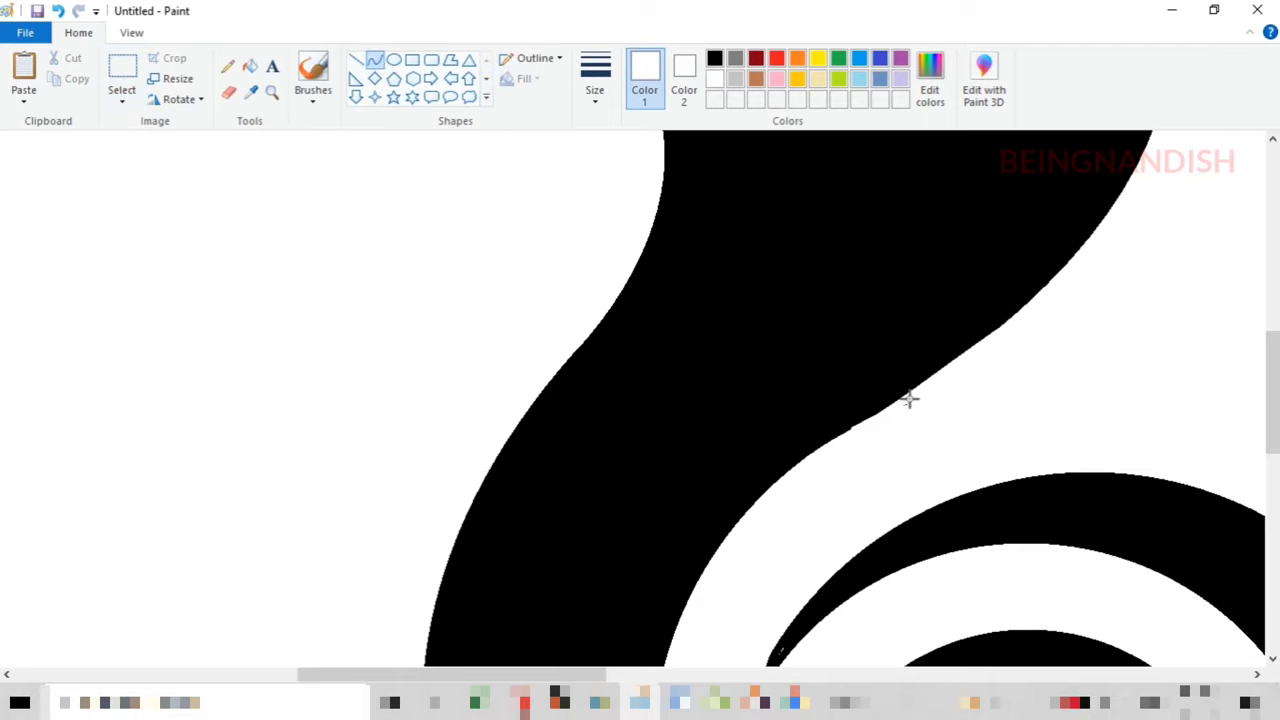
pyautogui.click(915, 397)
pyautogui.click(229, 92)
pyautogui.scroll(-2, 909, 408)
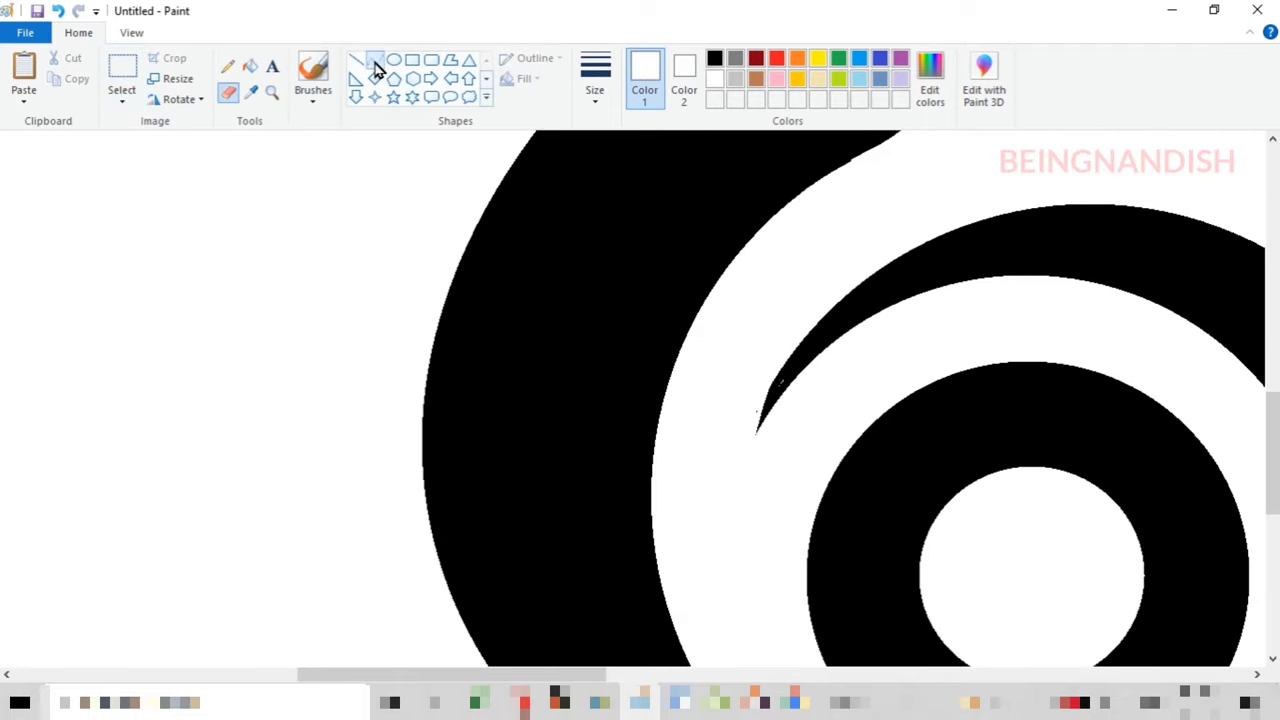
# Smooth the crescent's thin upper-left tip with a white curve and erase the stray pixels beside it
pyautogui.click(374, 60)
pyautogui.moveTo(837, 294); pyautogui.dragTo(773, 365)
pyautogui.click(715, 58)
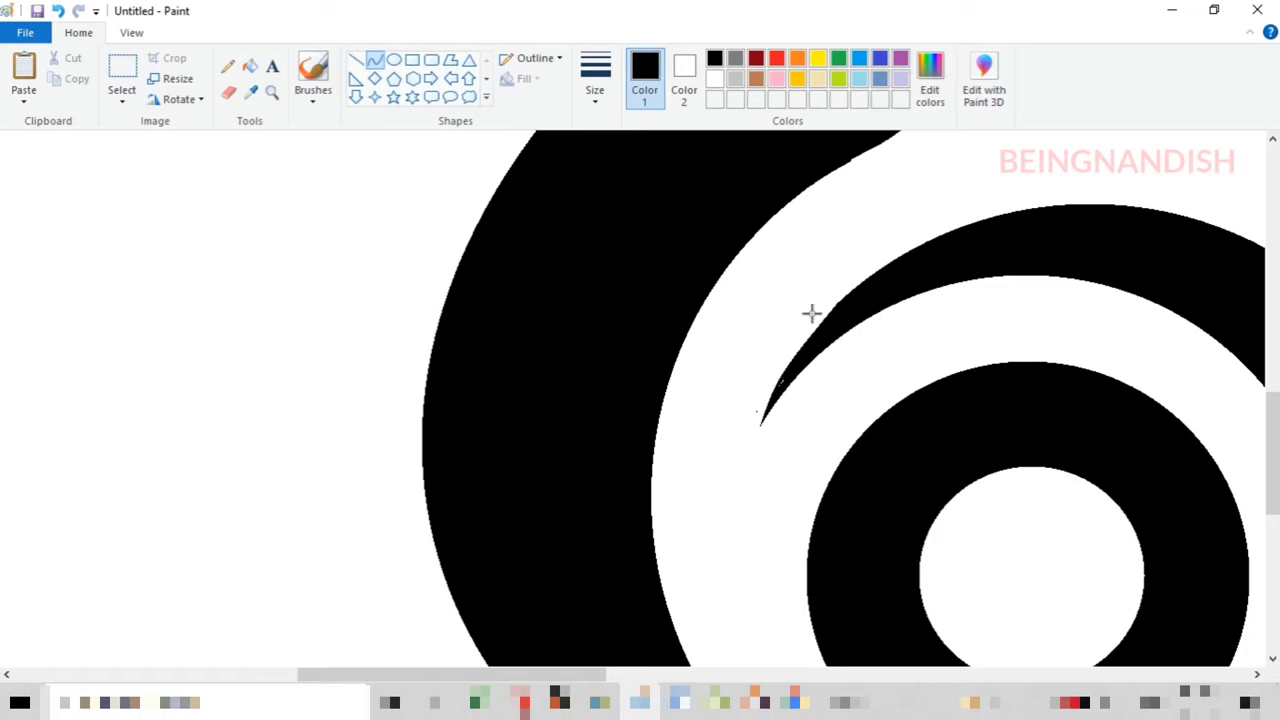
pyautogui.click(357, 61)
pyautogui.click(228, 95)
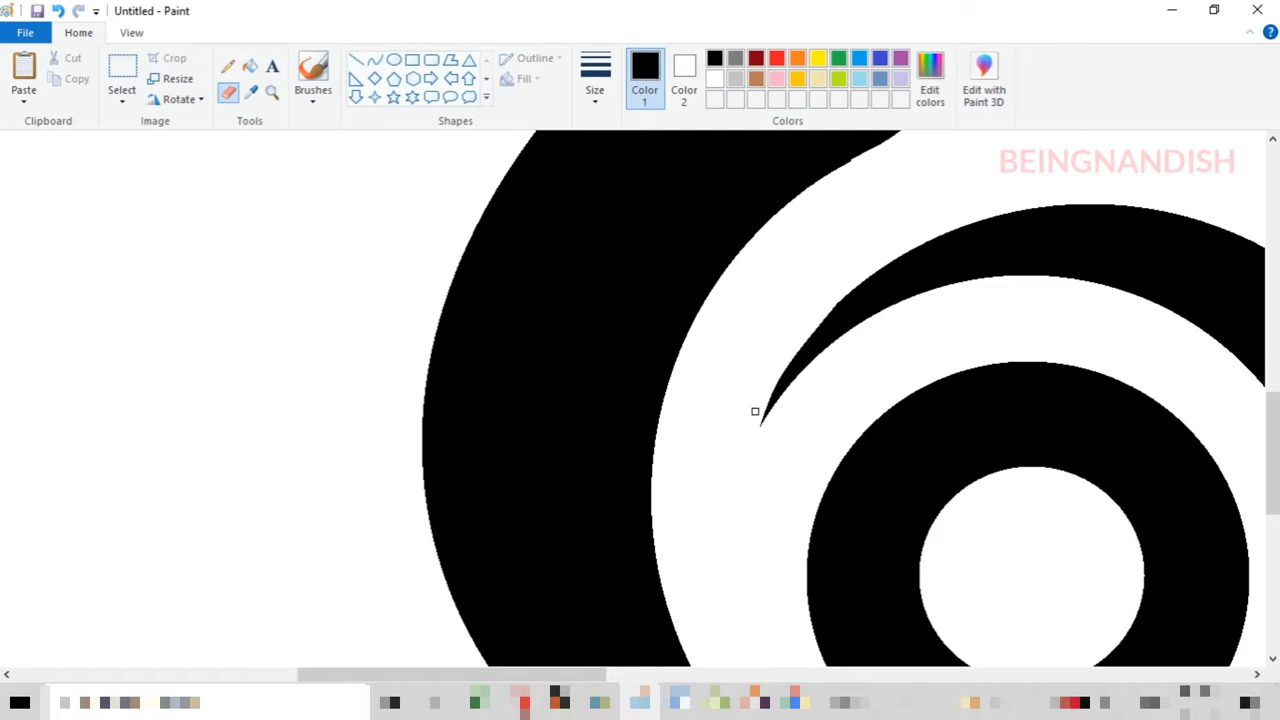
# Trim the inner ends of the tail and the foot beneath the ring with white curves and erase leftover pixels
pyautogui.scroll(-5, 754, 409)
pyautogui.moveTo(554, 677); pyautogui.dragTo(667, 677)
pyautogui.click(742, 96)
pyautogui.click(374, 62)
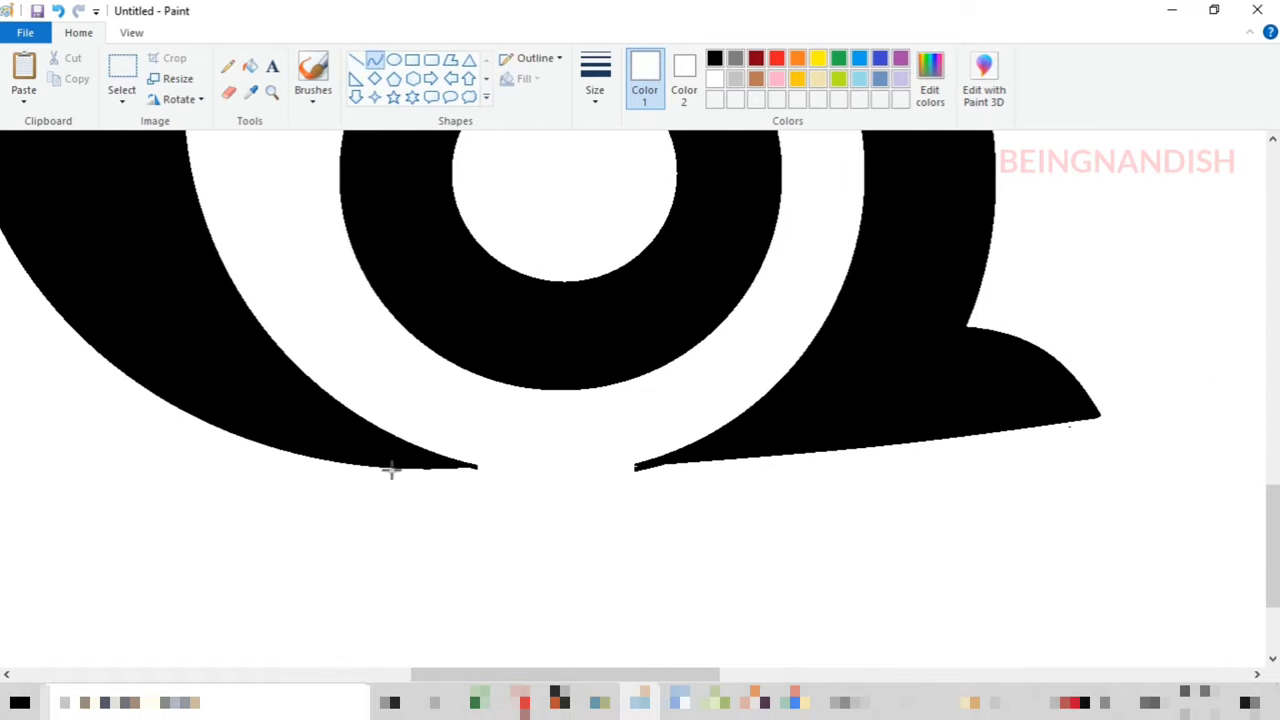
pyautogui.moveTo(634, 467)
pyautogui.mouseDown()
pyautogui.moveTo(931, 446)
pyautogui.moveTo(691, 466)
pyautogui.mouseUp()
pyautogui.click(228, 92)
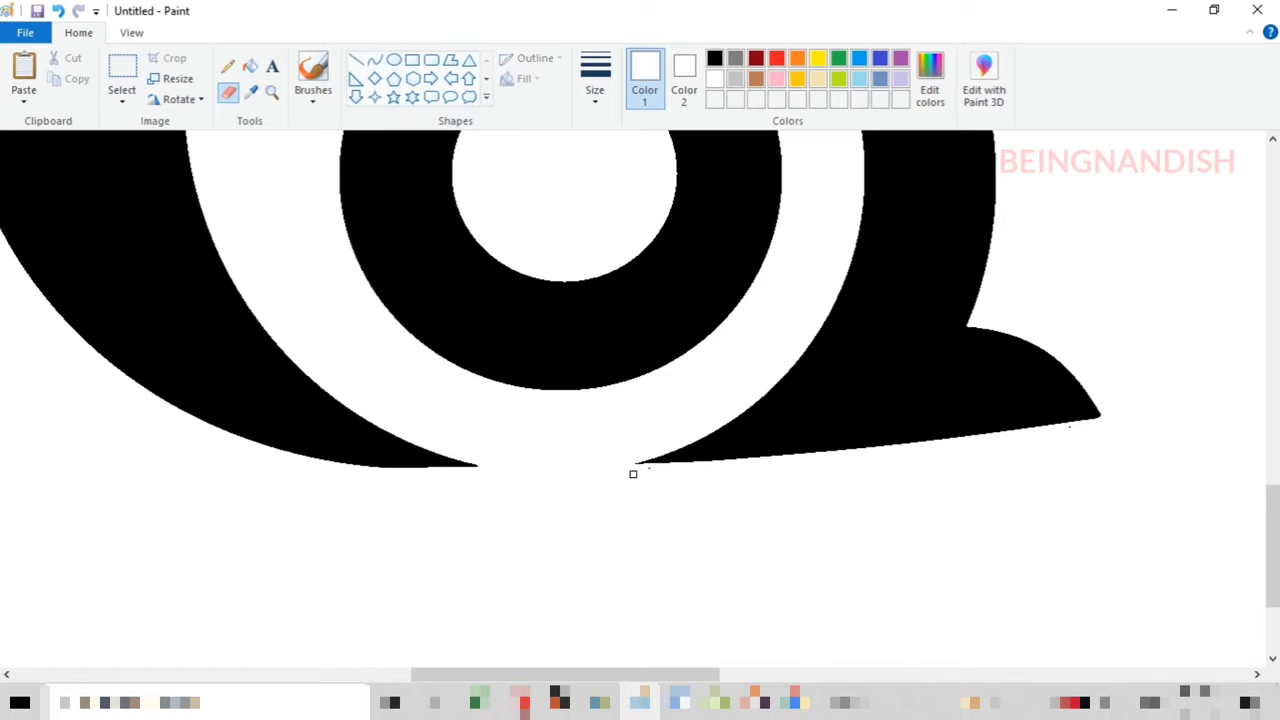
# Try to trim the tail's right edge above the crescent with a white curve and a white fill, and undo both
pyautogui.scroll(3, 801, 517)
pyautogui.click(122, 34)
pyautogui.click(63, 80)
pyautogui.click(63, 80)
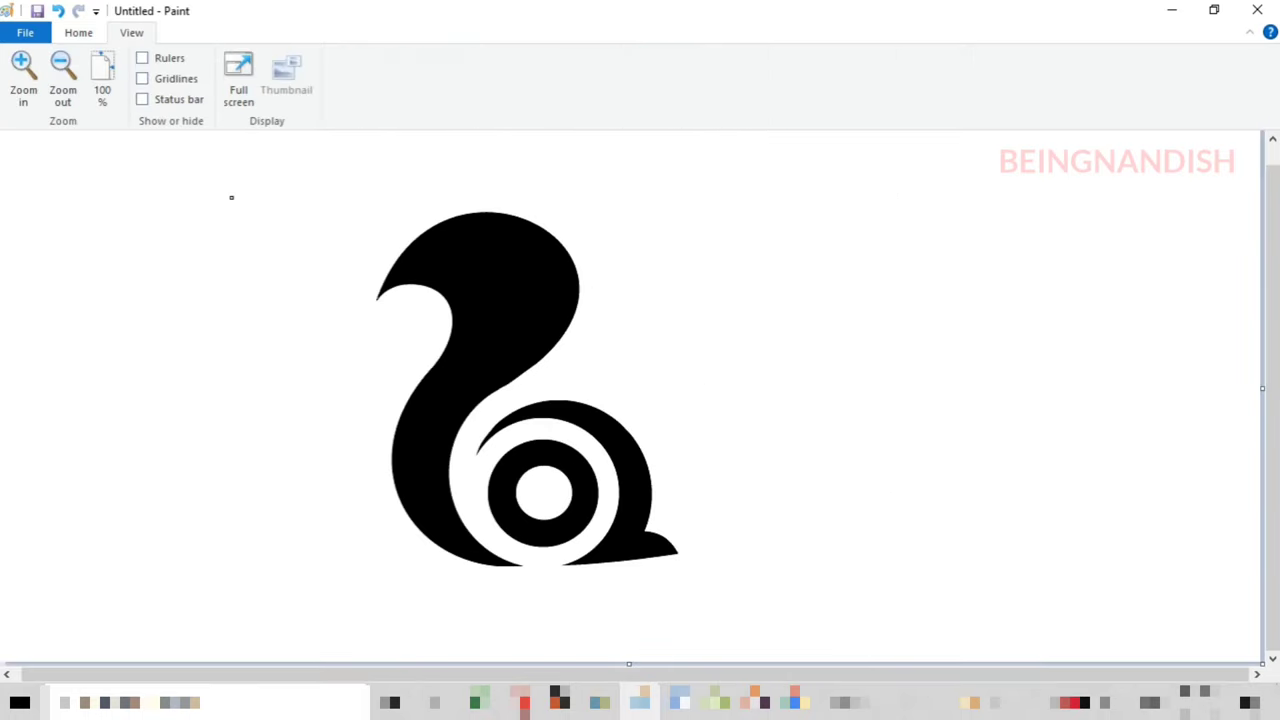
pyautogui.click(12, 90)
pyautogui.moveTo(586, 674); pyautogui.dragTo(707, 674)
pyautogui.scroll(2, 600, 450)
pyautogui.click(77, 35)
pyautogui.click(374, 61)
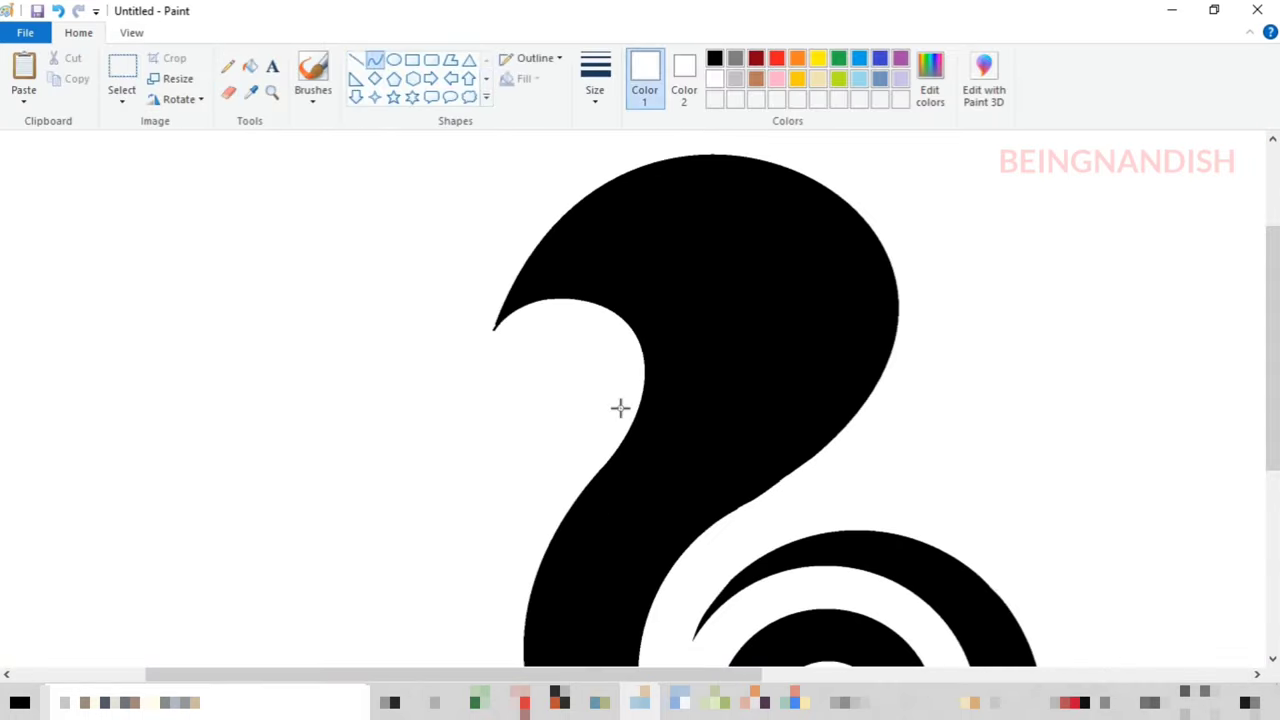
pyautogui.moveTo(772, 485); pyautogui.dragTo(901, 321)
pyautogui.moveTo(885, 385); pyautogui.dragTo(850, 420)
pyautogui.moveTo(854, 424)
pyautogui.mouseDown()
pyautogui.moveTo(851, 436)
pyautogui.moveTo(892, 388)
pyautogui.mouseUp()
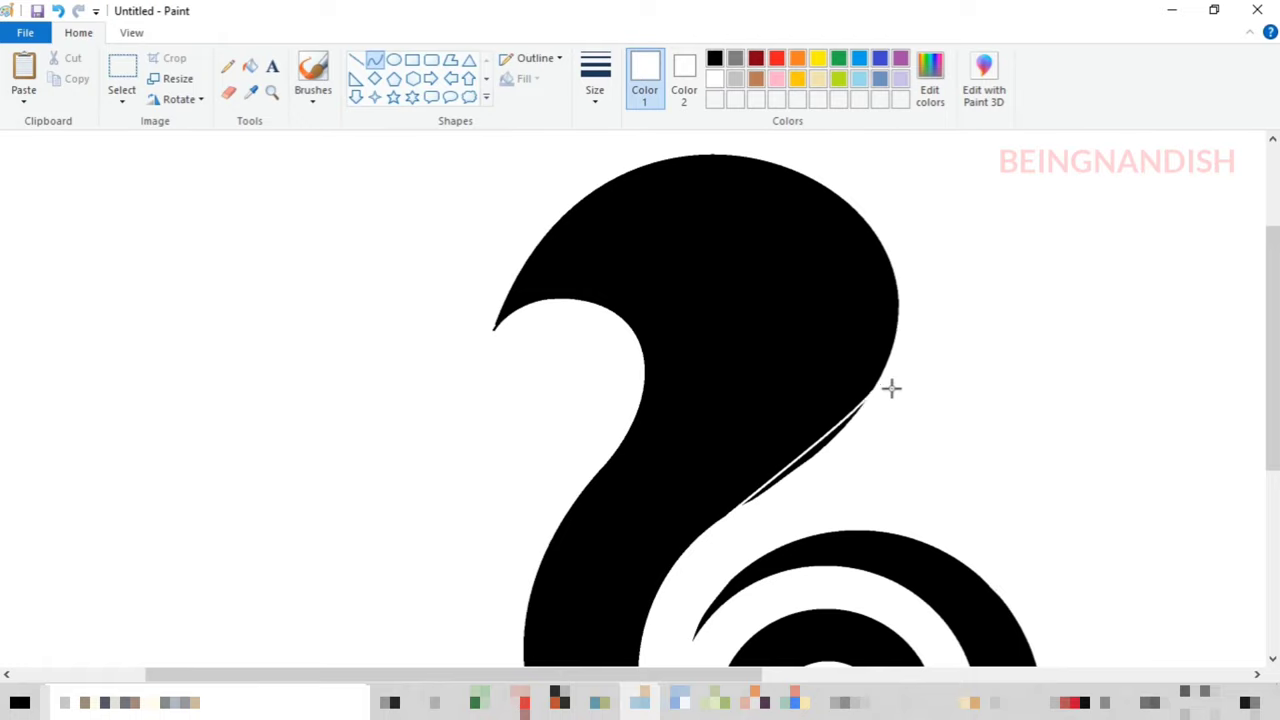
pyautogui.click(252, 74)
pyautogui.click(817, 448)
pyautogui.scroll(-2, 1034, 454)
pyautogui.click(58, 12)
pyautogui.click(58, 12)
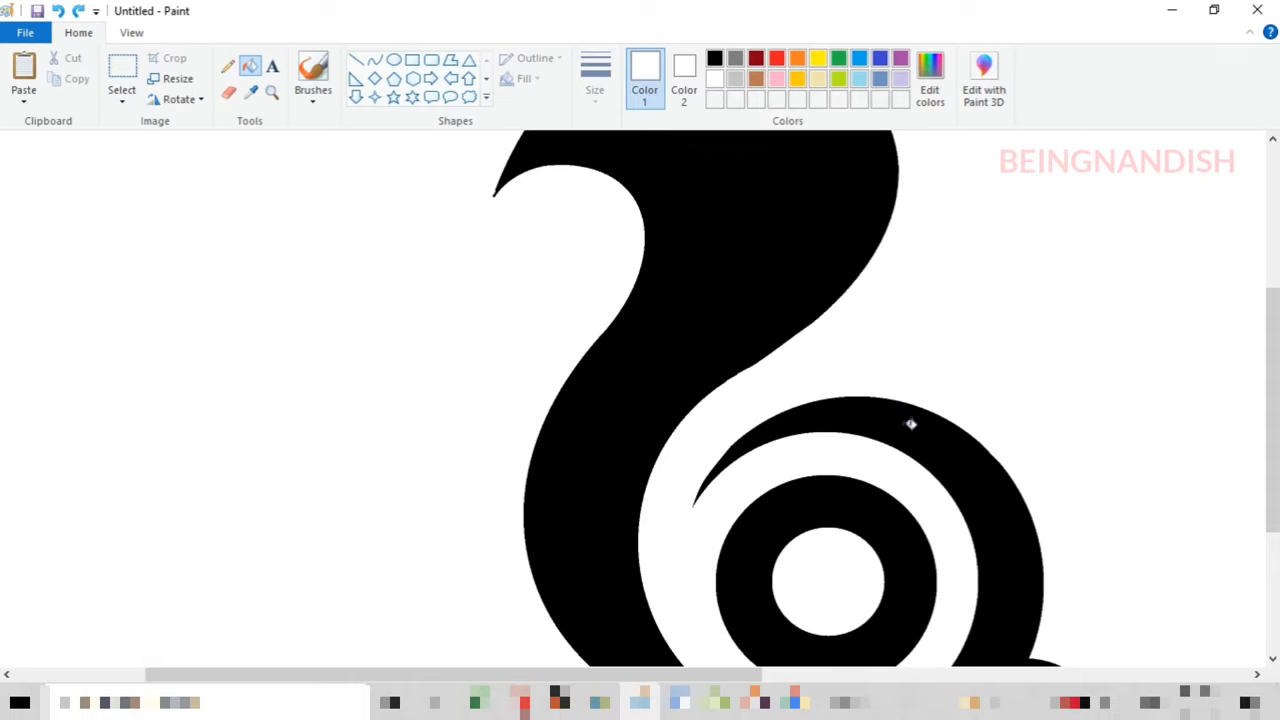
# Smooth the tail's lower right edge, where it narrows above the crescent, with a fresh white curve
pyautogui.scroll(2, 911, 426)
pyautogui.click(375, 61)
pyautogui.moveTo(717, 522); pyautogui.dragTo(894, 357)
pyautogui.moveTo(866, 412)
pyautogui.mouseDown()
pyautogui.moveTo(843, 440)
pyautogui.moveTo(857, 434)
pyautogui.mouseUp()
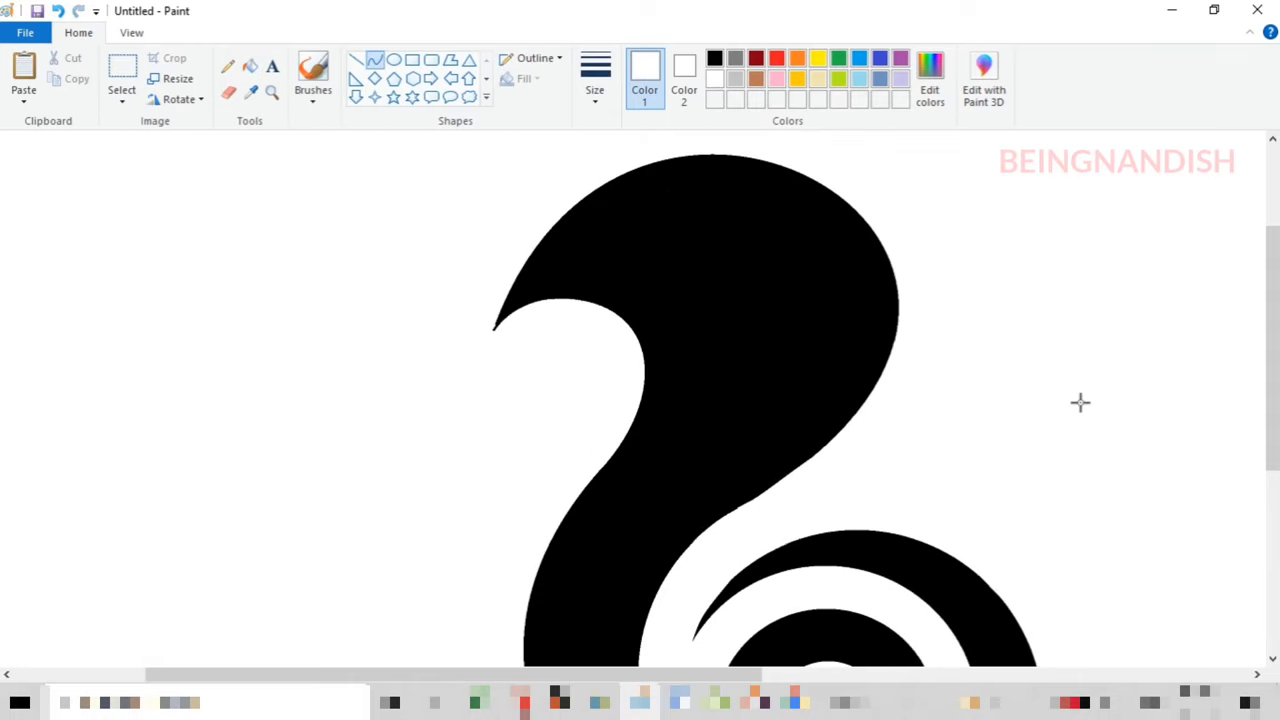
# Draw a black arched curve above the crescent, starting close to the tail, and adjust its size and position to follow the crescent
pyautogui.scroll(-3, 1080, 402)
pyautogui.moveTo(728, 677); pyautogui.dragTo(944, 680)
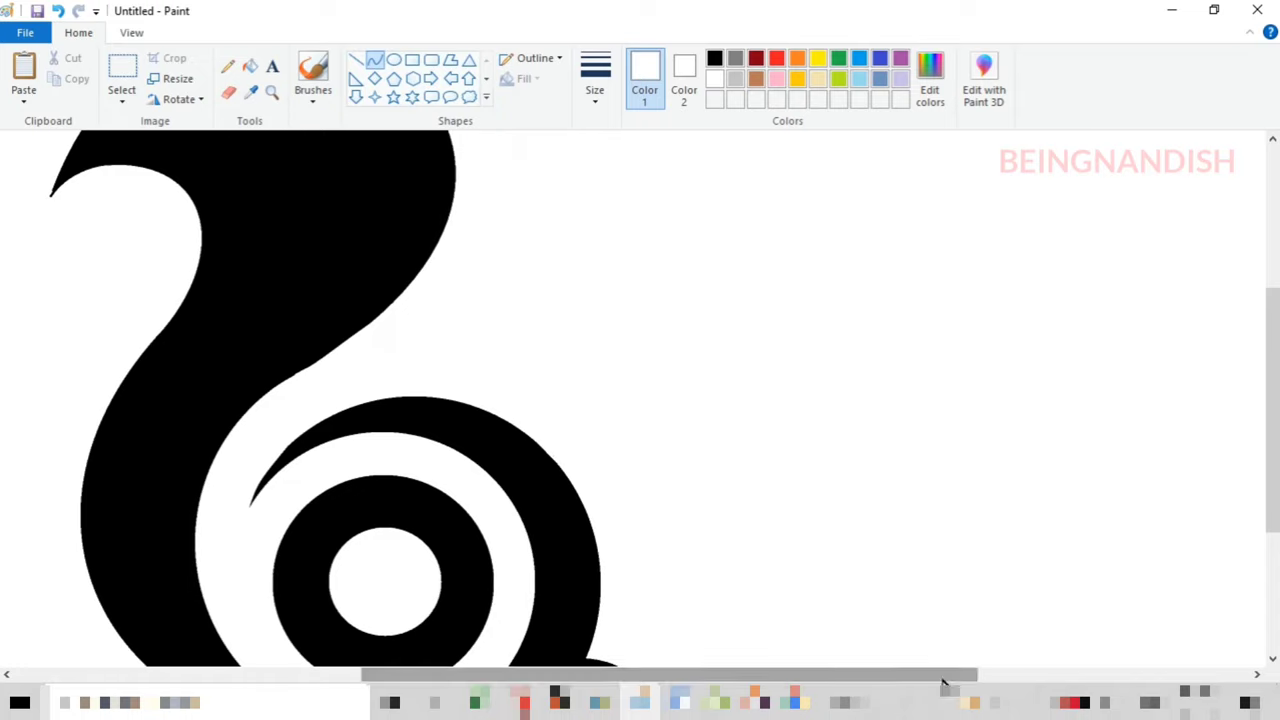
pyautogui.click(714, 59)
pyautogui.moveTo(400, 350); pyautogui.dragTo(632, 465)
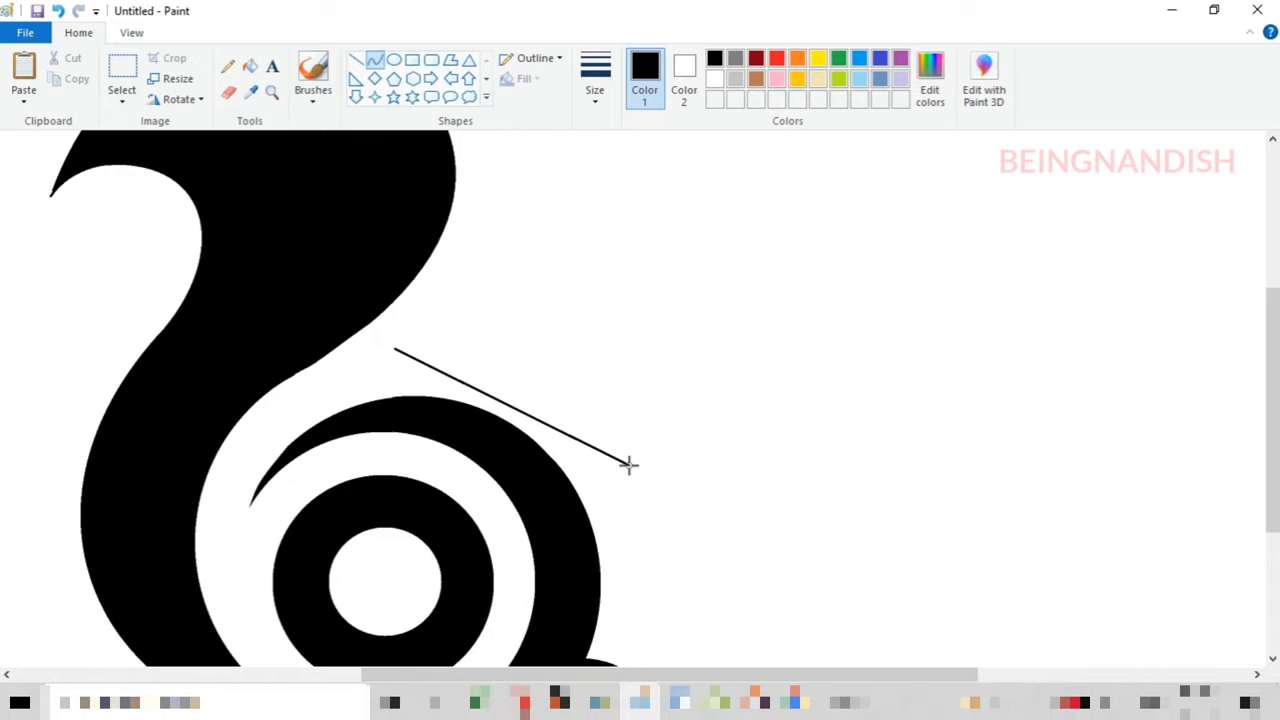
pyautogui.moveTo(520, 405); pyautogui.dragTo(549, 386)
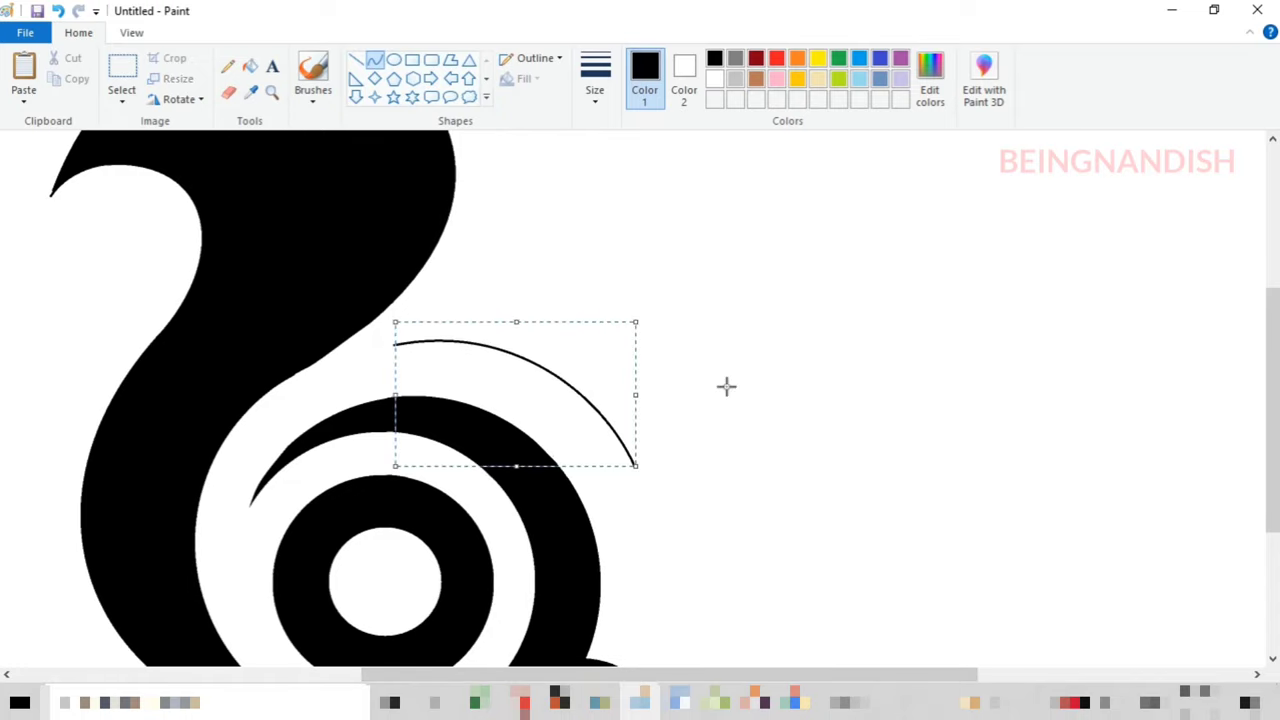
pyautogui.moveTo(471, 391); pyautogui.dragTo(463, 393)
pyautogui.moveTo(510, 475); pyautogui.dragTo(510, 466)
pyautogui.moveTo(547, 376)
pyautogui.mouseDown()
pyautogui.moveTo(557, 380)
pyautogui.moveTo(541, 380)
pyautogui.mouseUp()
pyautogui.moveTo(610, 399); pyautogui.dragTo(622, 398)
pyautogui.moveTo(532, 398); pyautogui.dragTo(523, 397)
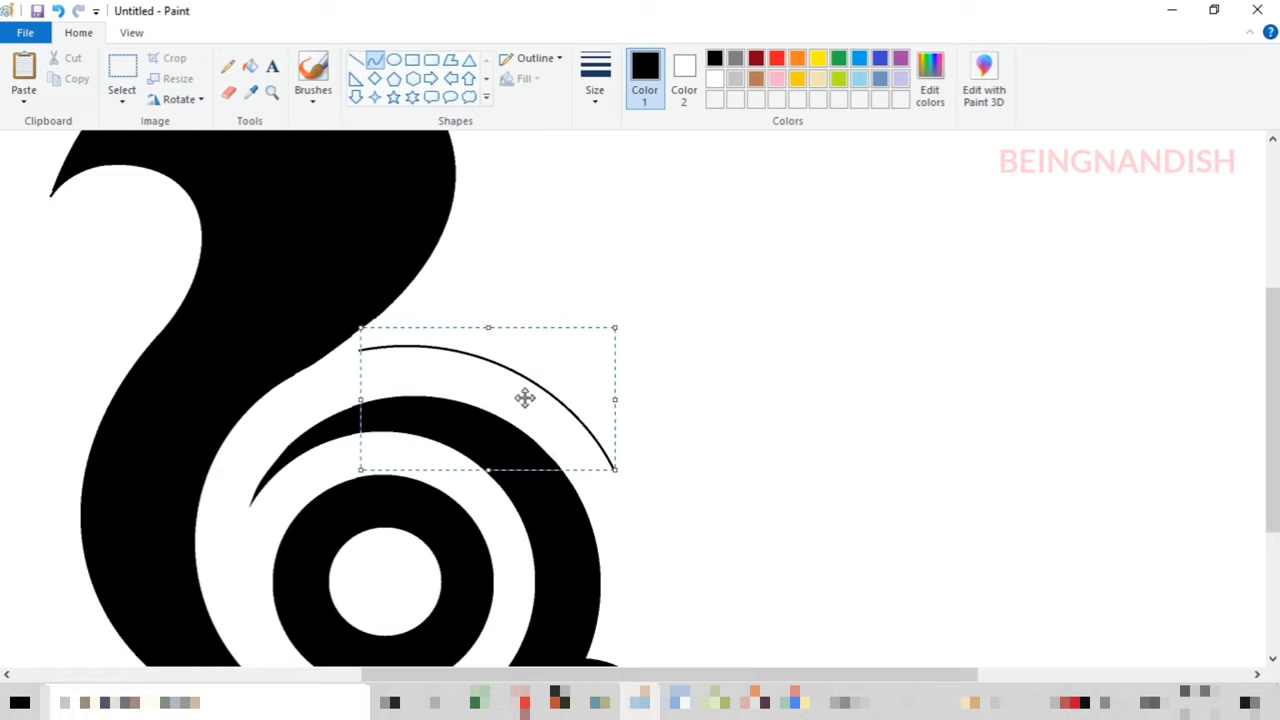
pyautogui.click(733, 390)
# Draw joined black curves from the arch's start for the arm's upper edge, pointed paw and wavy lower edge
pyautogui.moveTo(363, 348)
pyautogui.mouseDown()
pyautogui.moveTo(634, 363)
pyautogui.moveTo(646, 380)
pyautogui.mouseUp()
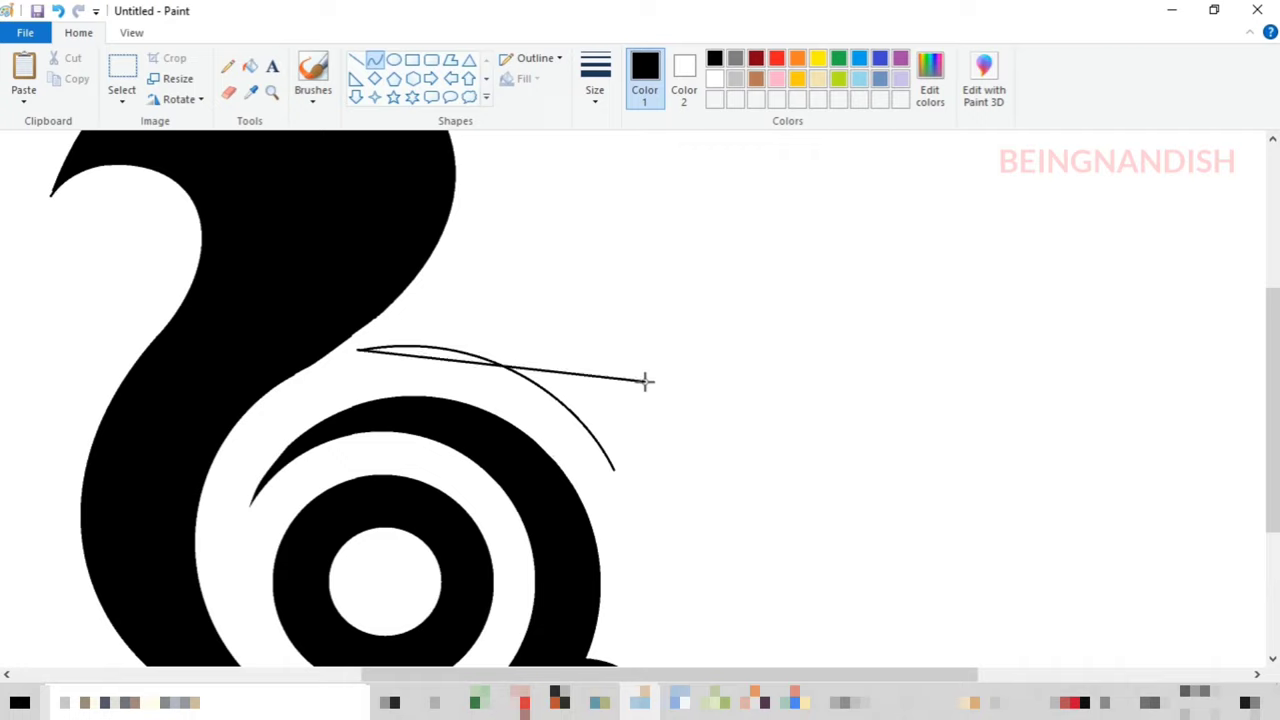
pyautogui.moveTo(480, 338)
pyautogui.mouseDown()
pyautogui.moveTo(446, 320)
pyautogui.moveTo(532, 314)
pyautogui.mouseUp()
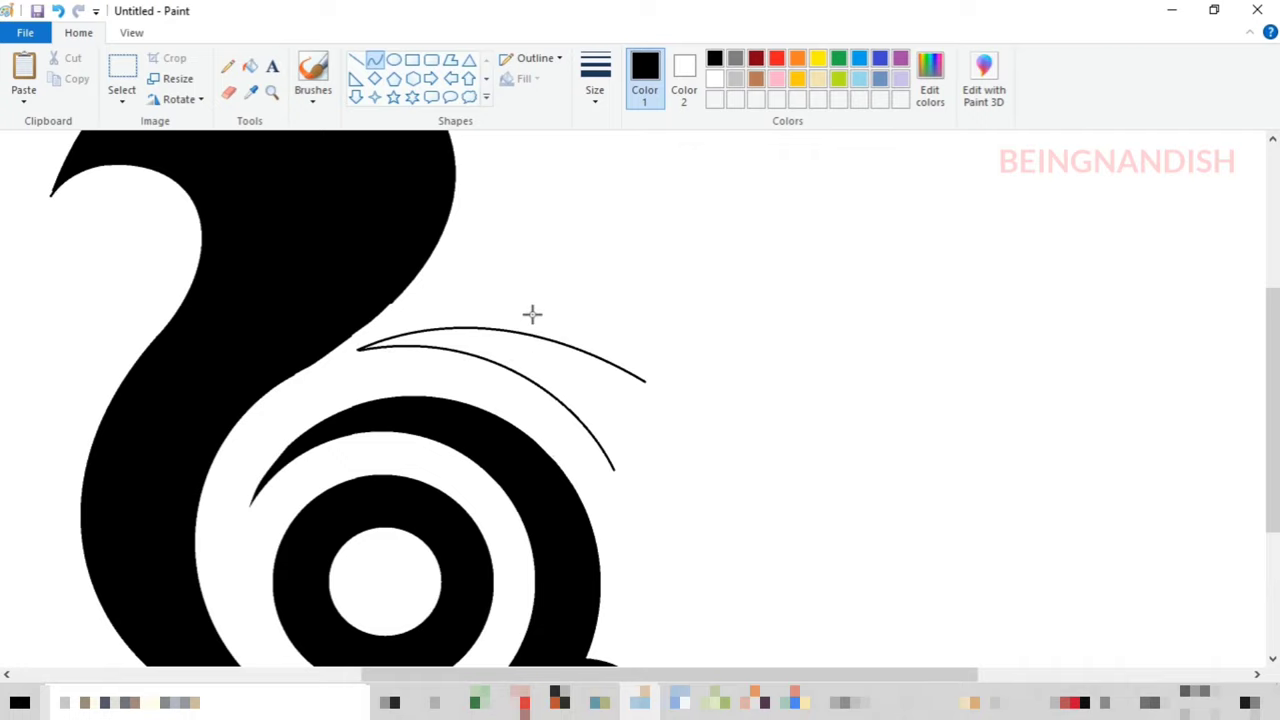
pyautogui.moveTo(646, 381); pyautogui.dragTo(803, 437)
pyautogui.moveTo(654, 394); pyautogui.dragTo(777, 393)
pyautogui.moveTo(803, 439); pyautogui.dragTo(693, 469)
pyautogui.moveTo(750, 447)
pyautogui.mouseDown()
pyautogui.moveTo(746, 431)
pyautogui.moveTo(736, 470)
pyautogui.moveTo(663, 451)
pyautogui.mouseUp()
# Close the arm outline with a short straight line along its underside and fill it with black
pyautogui.click(356, 60)
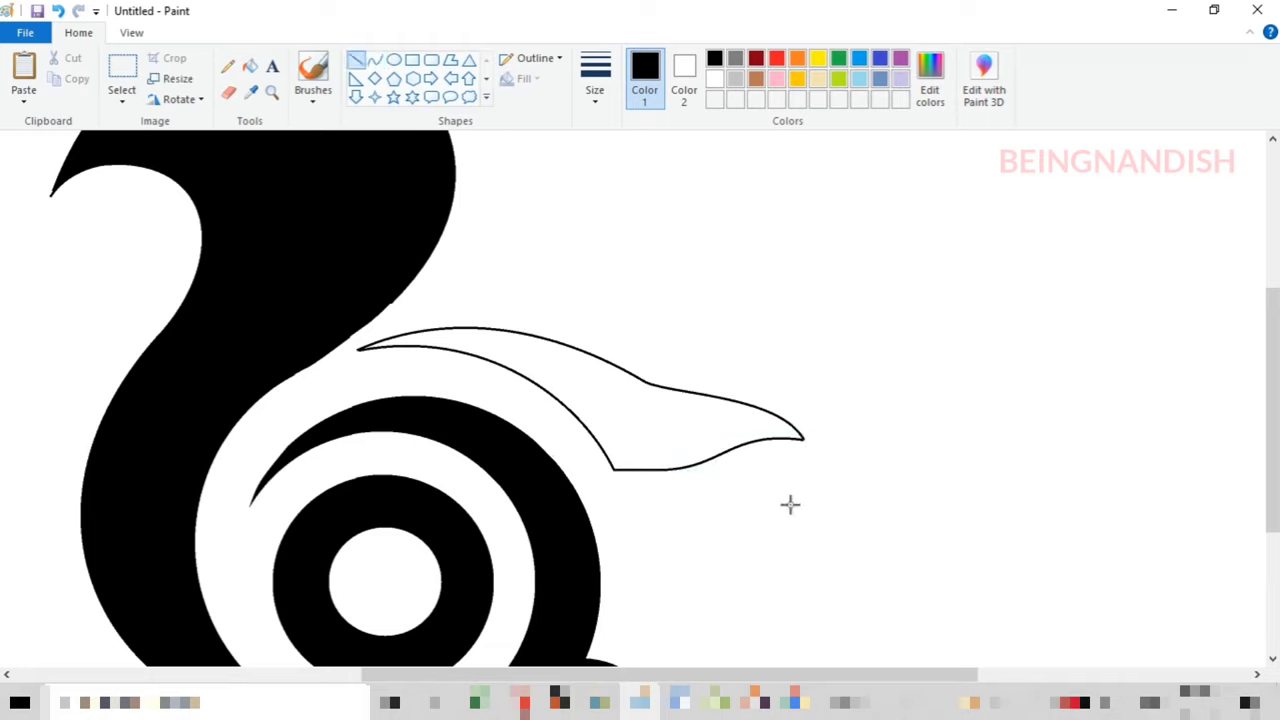
pyautogui.click(250, 66)
pyautogui.click(617, 414)
# Try to reshape the upper edge of the arm's paw with a thin white curve, and undo it
pyautogui.click(375, 60)
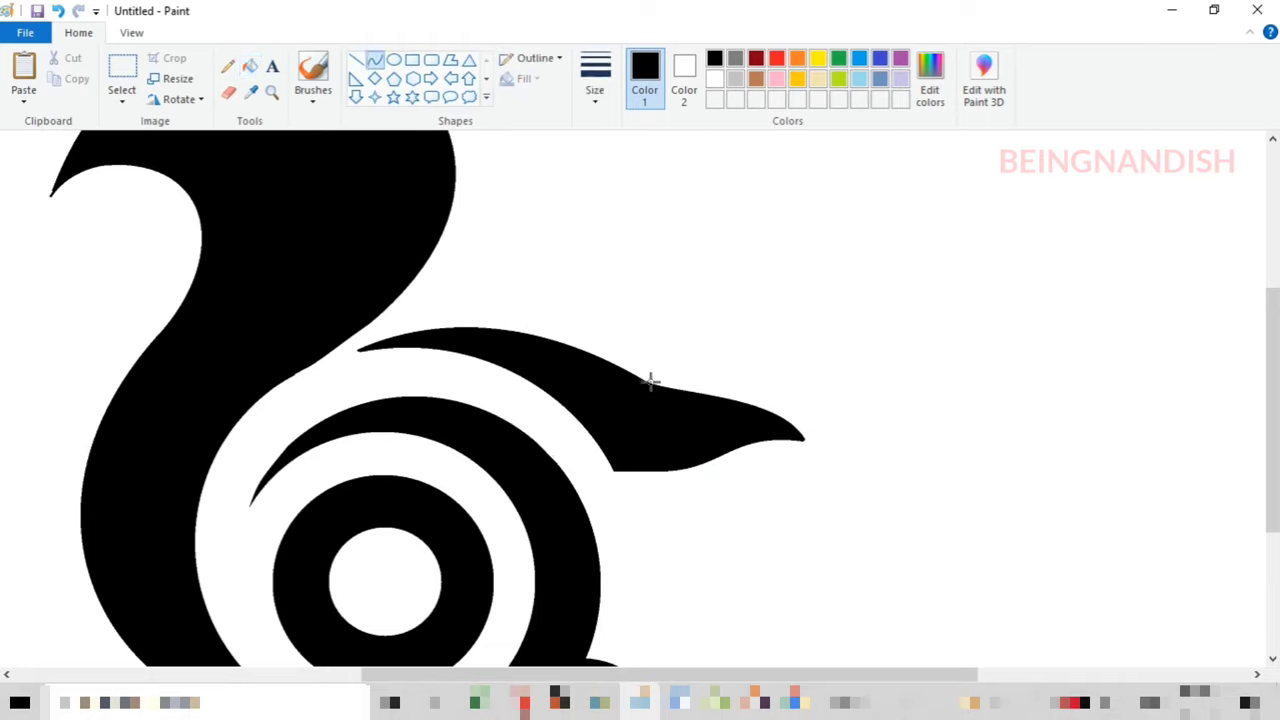
pyautogui.click(58, 11)
pyautogui.click(715, 79)
pyautogui.click(595, 79)
pyautogui.click(638, 136)
pyautogui.moveTo(643, 381); pyautogui.dragTo(803, 438)
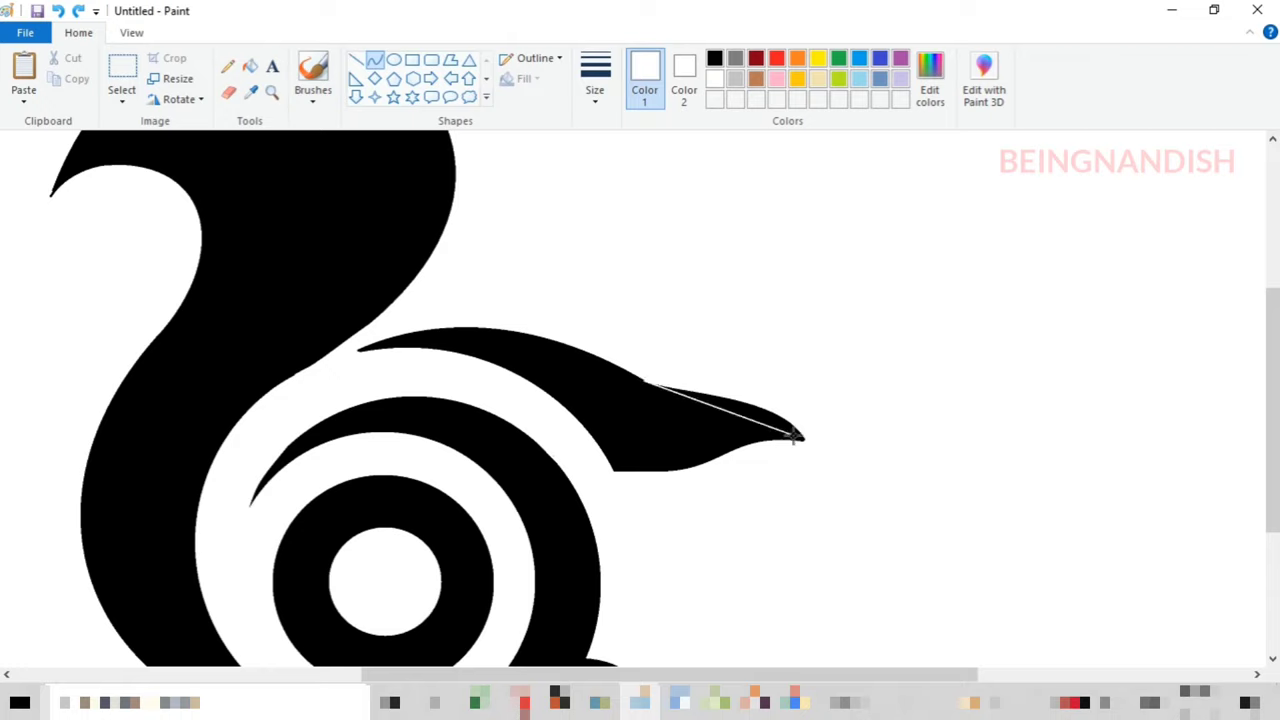
pyautogui.moveTo(694, 399); pyautogui.dragTo(691, 408)
pyautogui.moveTo(783, 431); pyautogui.dragTo(780, 390)
pyautogui.click(701, 378)
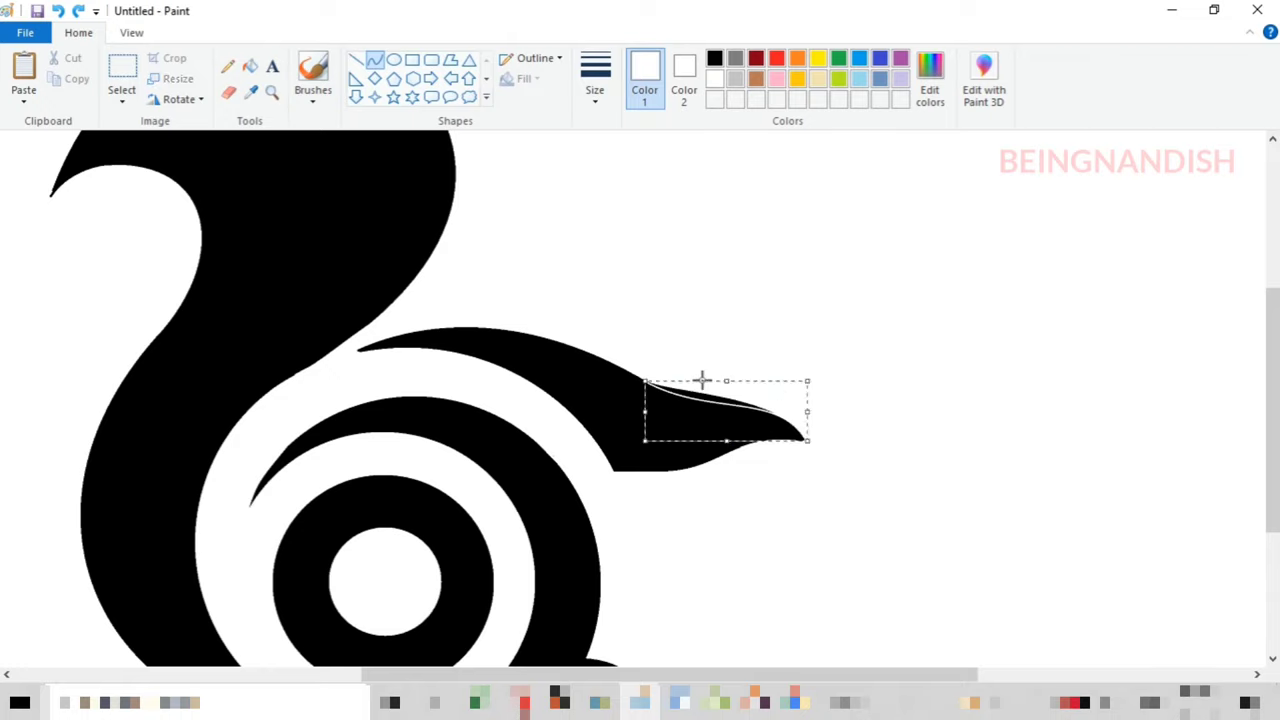
pyautogui.hotkey('ctrl', 'z')
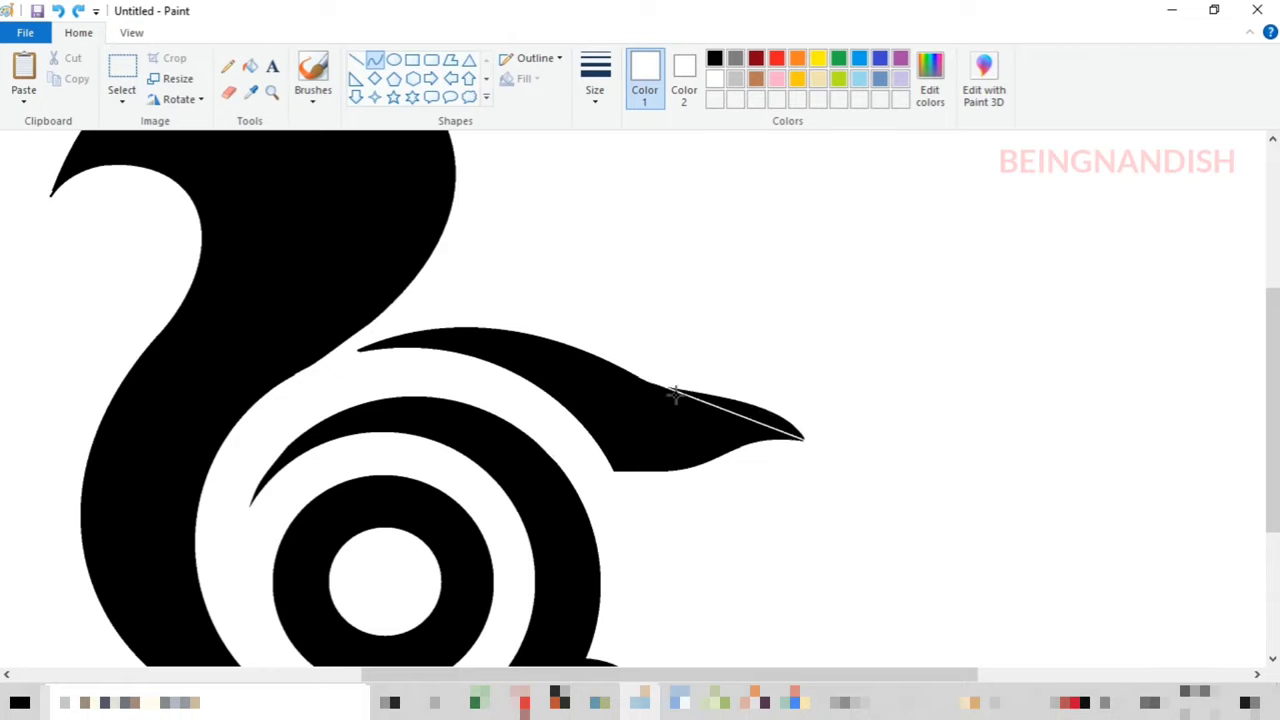
pyautogui.click(755, 405)
pyautogui.hotkey('ctrl', 'z')
# Slim the upper edge of the arm's paw with a white curve and remove the cut-off sliver with a white fill
pyautogui.moveTo(650, 383); pyautogui.dragTo(803, 438)
pyautogui.moveTo(693, 407); pyautogui.dragTo(760, 390)
pyautogui.click(767, 309)
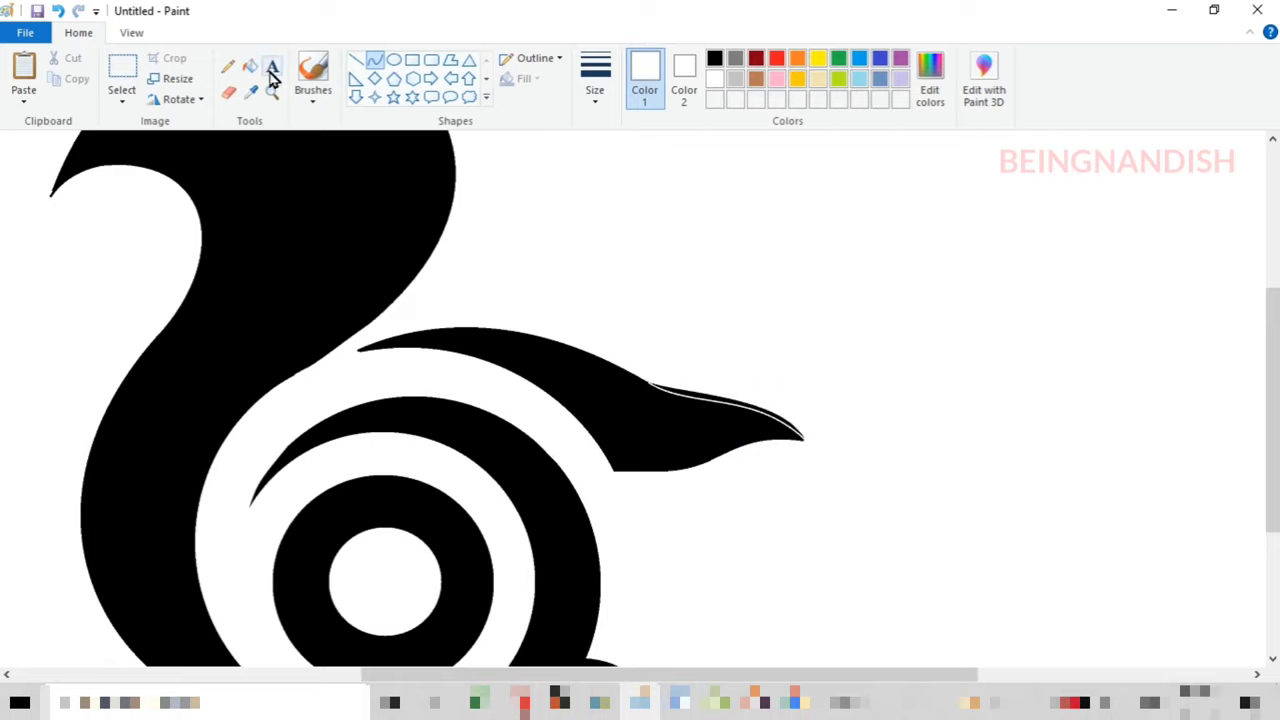
pyautogui.click(251, 67)
pyautogui.click(699, 393)
# Smooth the bend in the arm's upper edge and sharpen its inner tip beside the tail with white curves
pyautogui.click(375, 62)
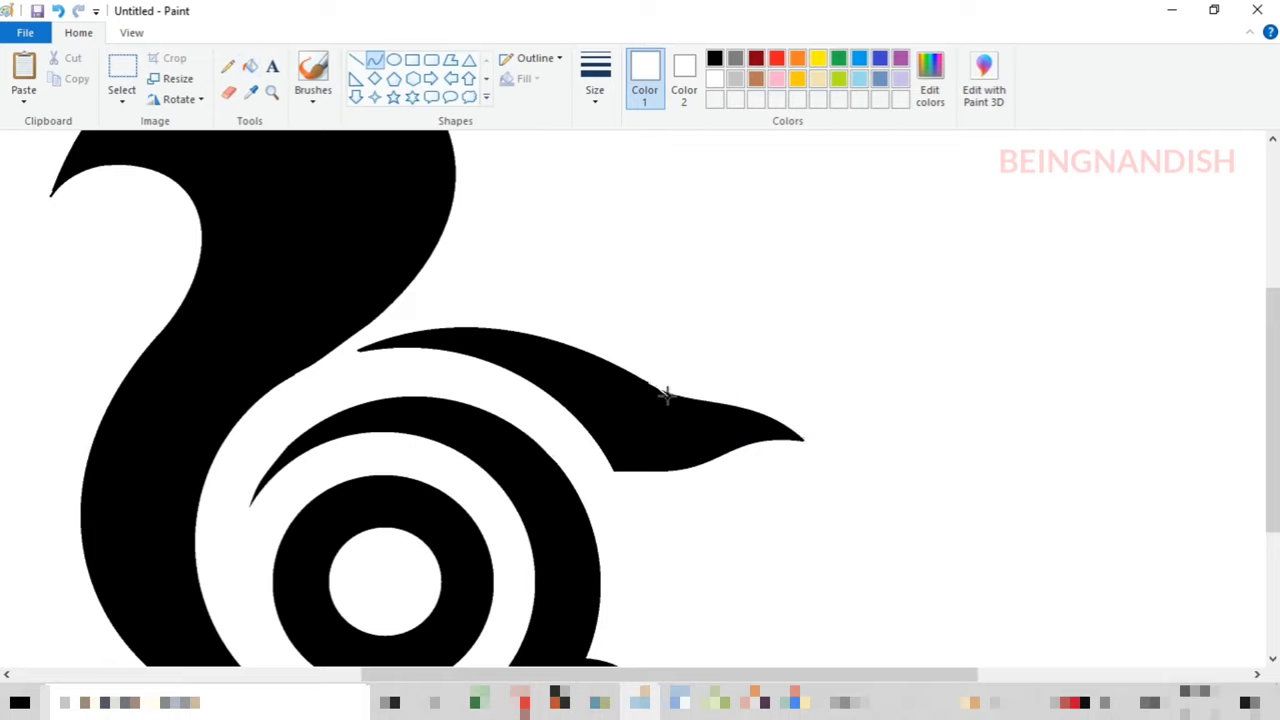
pyautogui.click(251, 67)
pyautogui.click(131, 33)
pyautogui.click(23, 72)
pyautogui.moveTo(517, 676); pyautogui.dragTo(668, 676)
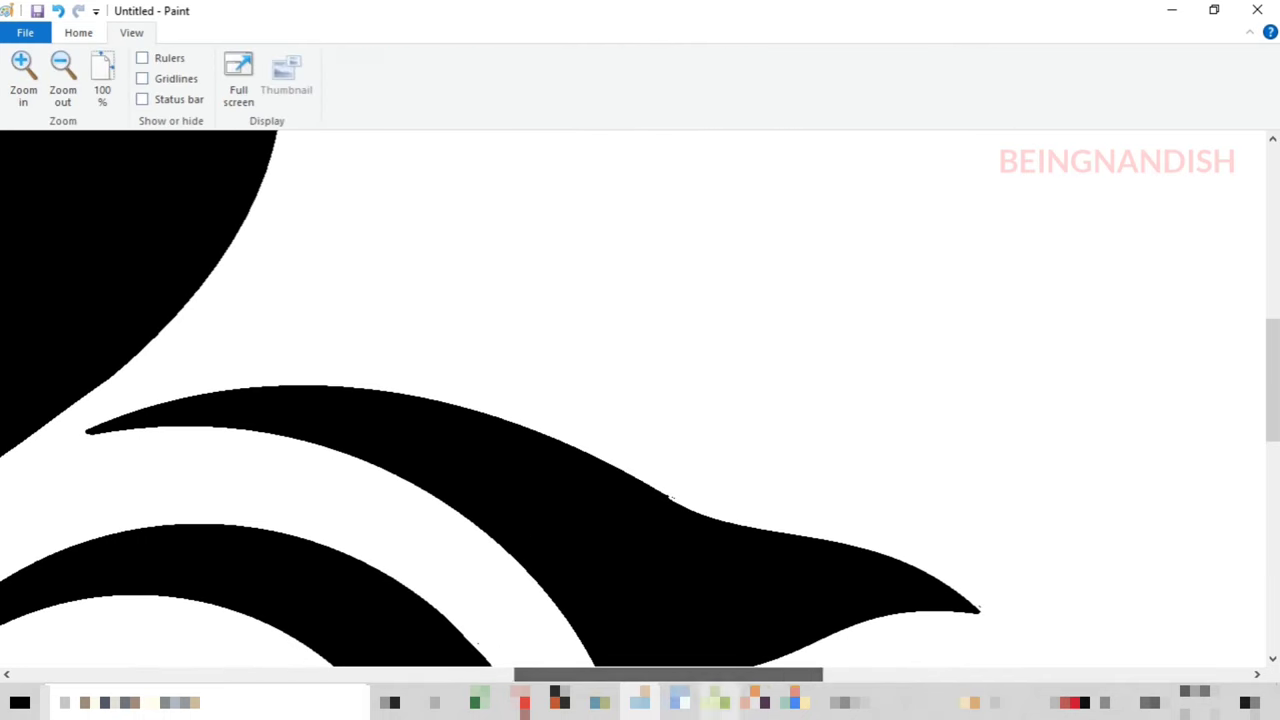
pyautogui.click(78, 33)
pyautogui.click(375, 61)
pyautogui.click(599, 90)
pyautogui.click(625, 170)
pyautogui.scroll(-3, 681, 333)
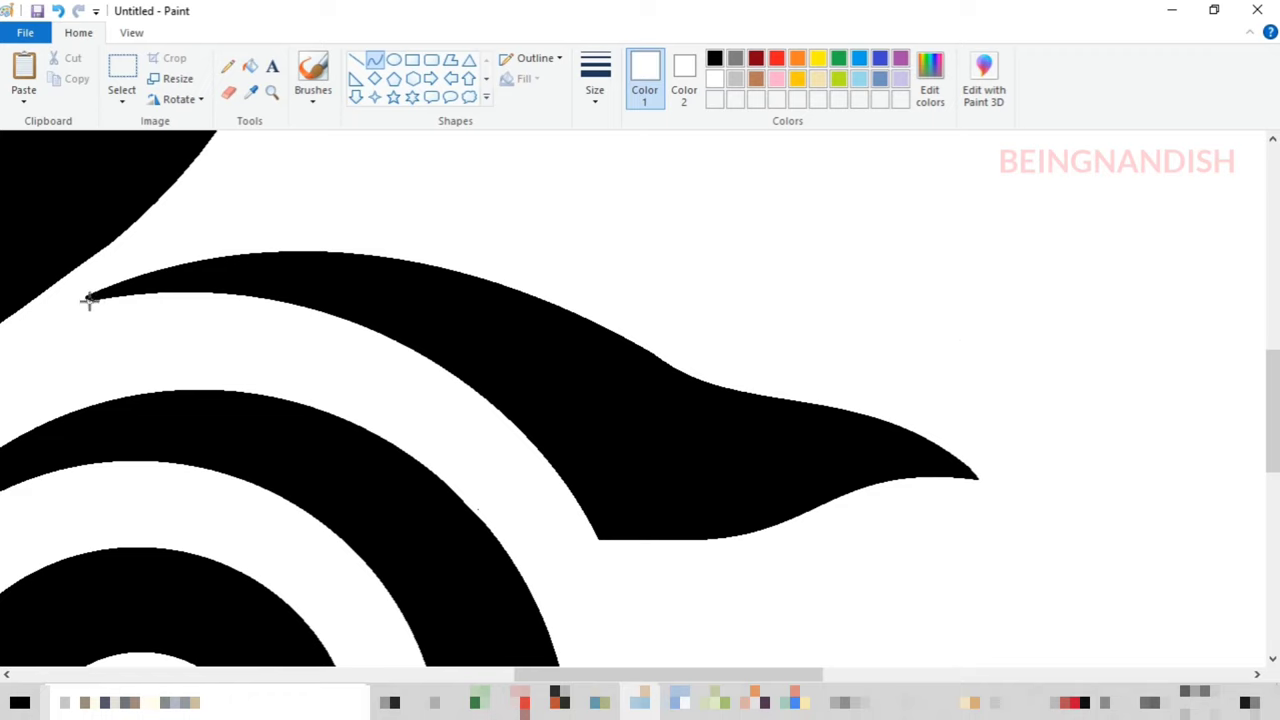
pyautogui.moveTo(133, 292); pyautogui.dragTo(176, 296)
# Draw two black curves from one point above the arm: a wavy lower one along it and an upper one rising away from it
pyautogui.click(134, 37)
pyautogui.click(63, 72)
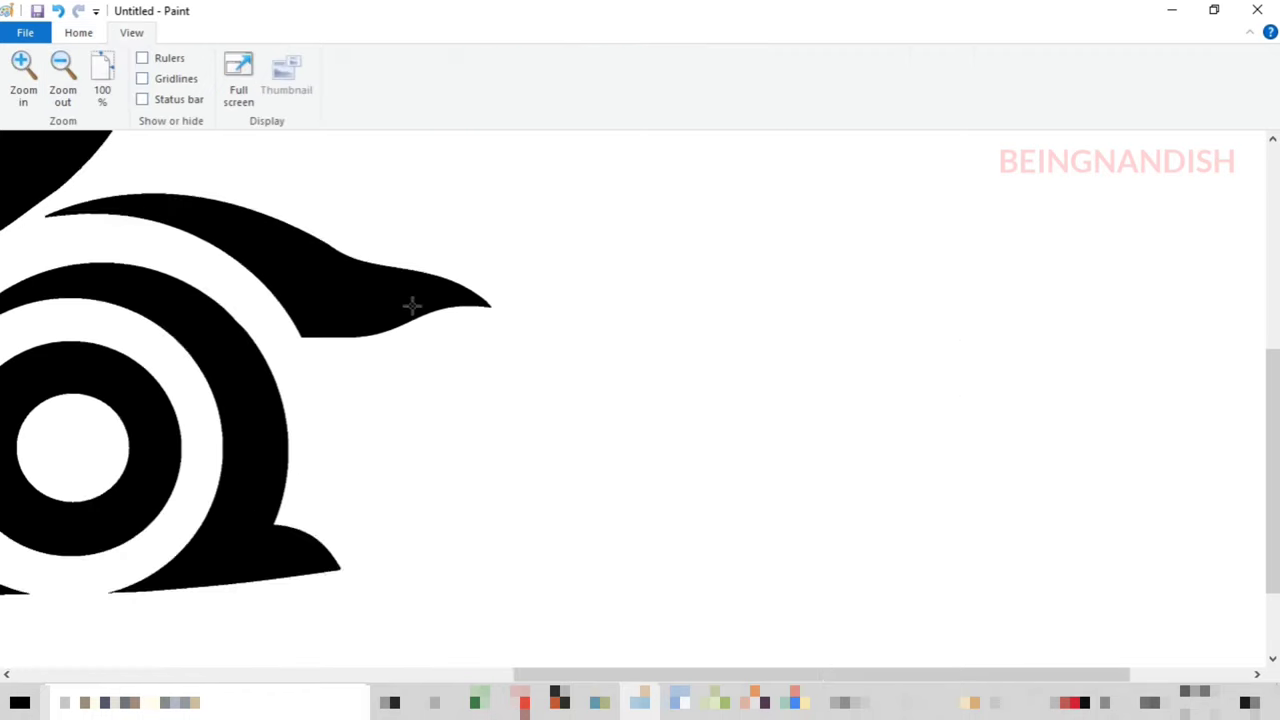
pyautogui.scroll(3, 411, 303)
pyautogui.moveTo(635, 675); pyautogui.dragTo(488, 684)
pyautogui.click(80, 34)
pyautogui.scroll(1, 600, 250)
pyautogui.click(714, 58)
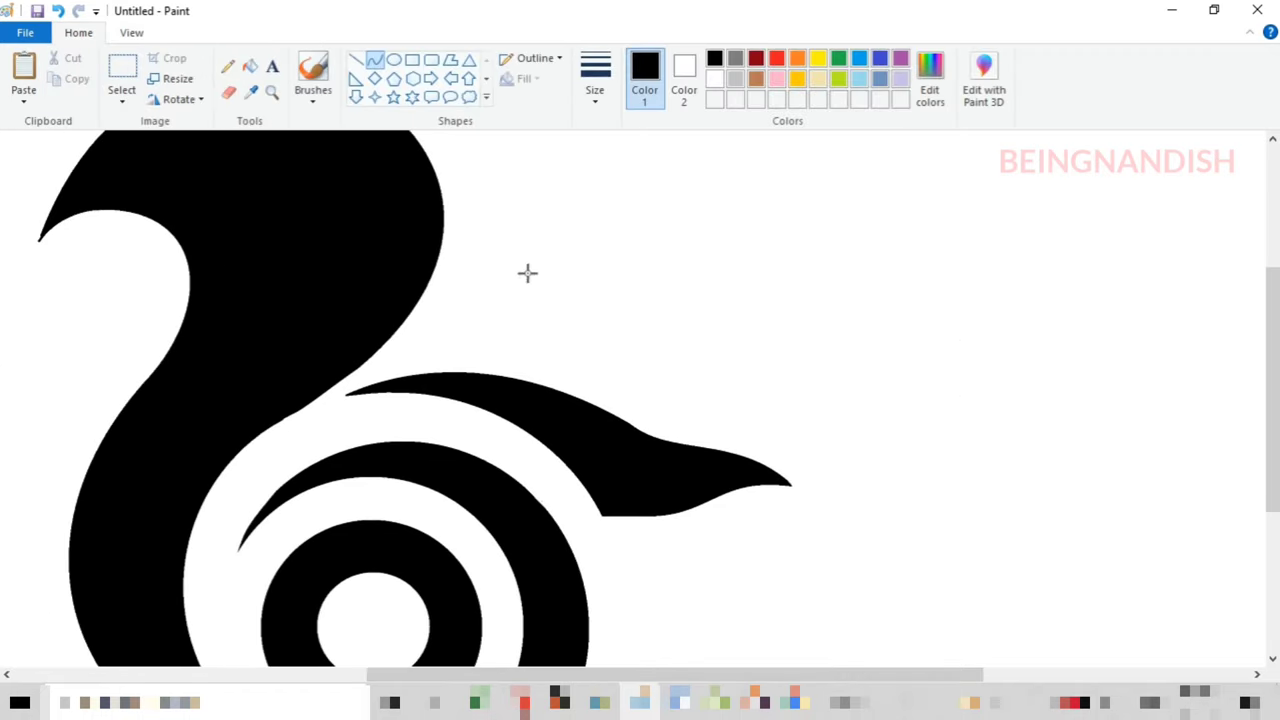
pyautogui.moveTo(436, 347)
pyautogui.mouseDown()
pyautogui.moveTo(729, 414)
pyautogui.moveTo(758, 406)
pyautogui.mouseUp()
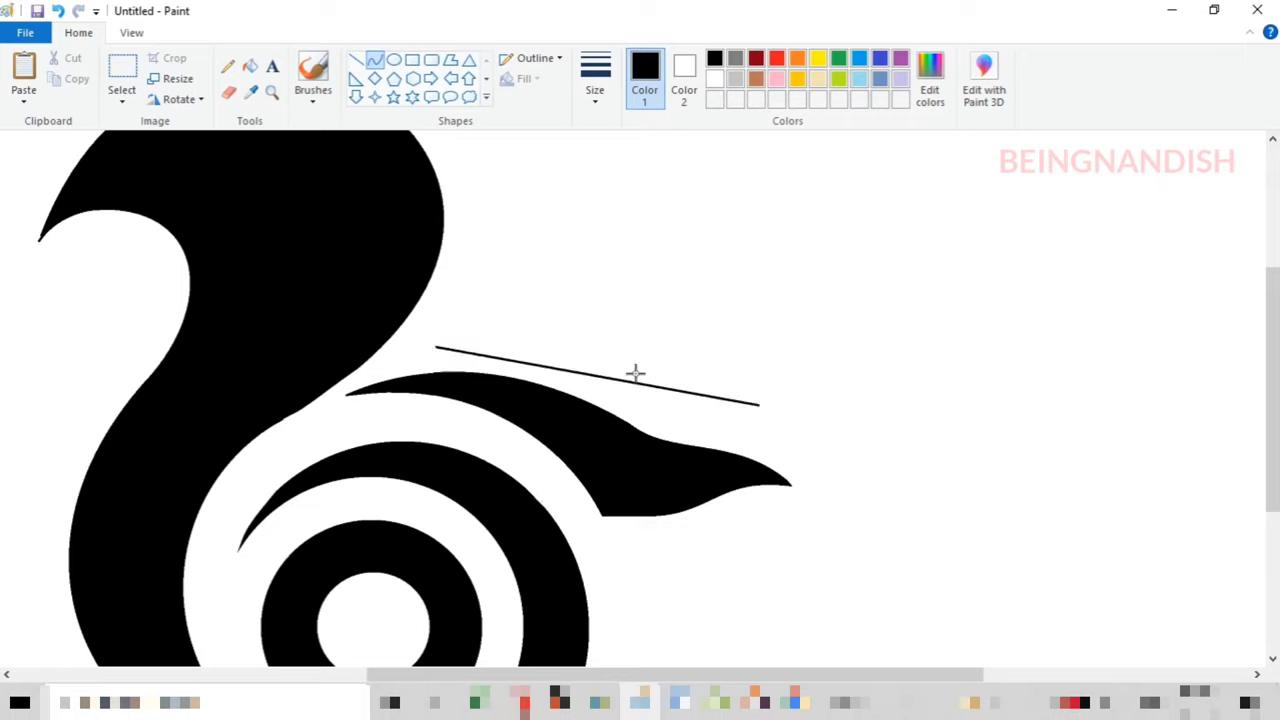
pyautogui.moveTo(634, 371)
pyautogui.mouseDown()
pyautogui.moveTo(680, 386)
pyautogui.moveTo(633, 422)
pyautogui.moveTo(694, 420)
pyautogui.moveTo(665, 438)
pyautogui.mouseUp()
pyautogui.moveTo(779, 389); pyautogui.dragTo(740, 389)
pyautogui.moveTo(624, 389); pyautogui.dragTo(638, 389)
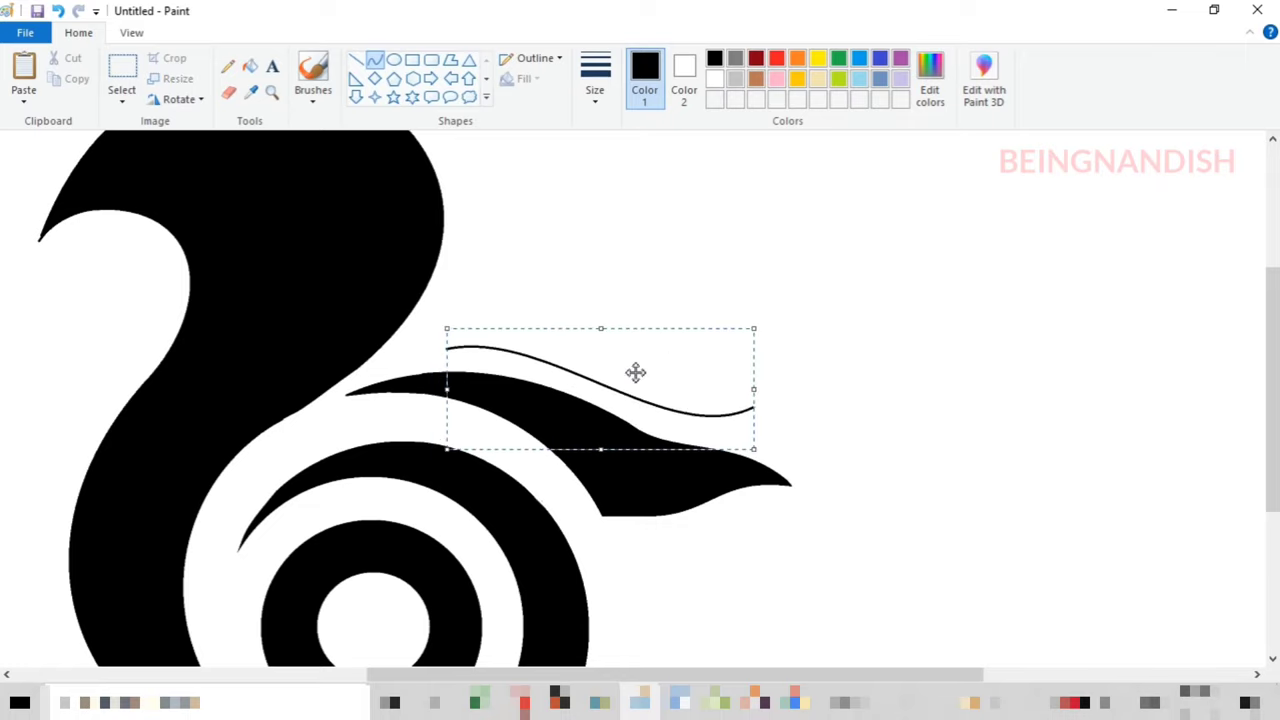
pyautogui.click(802, 363)
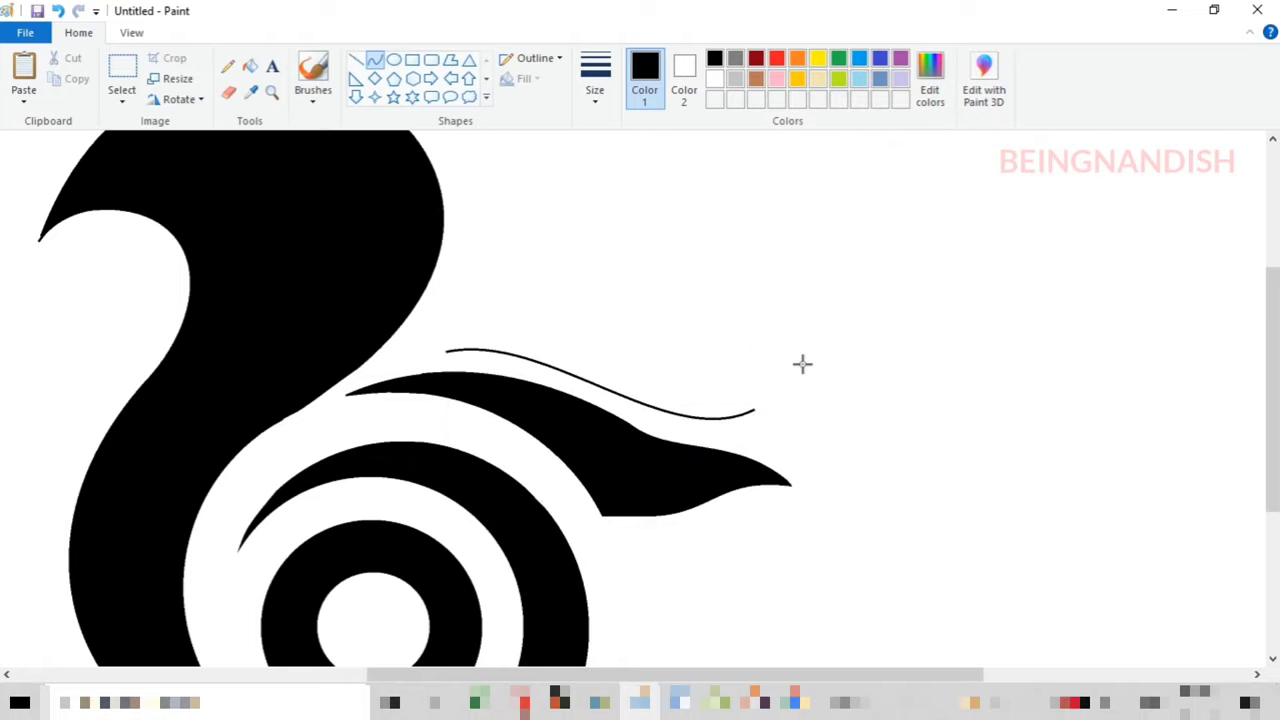
pyautogui.moveTo(572, 316); pyautogui.dragTo(610, 270)
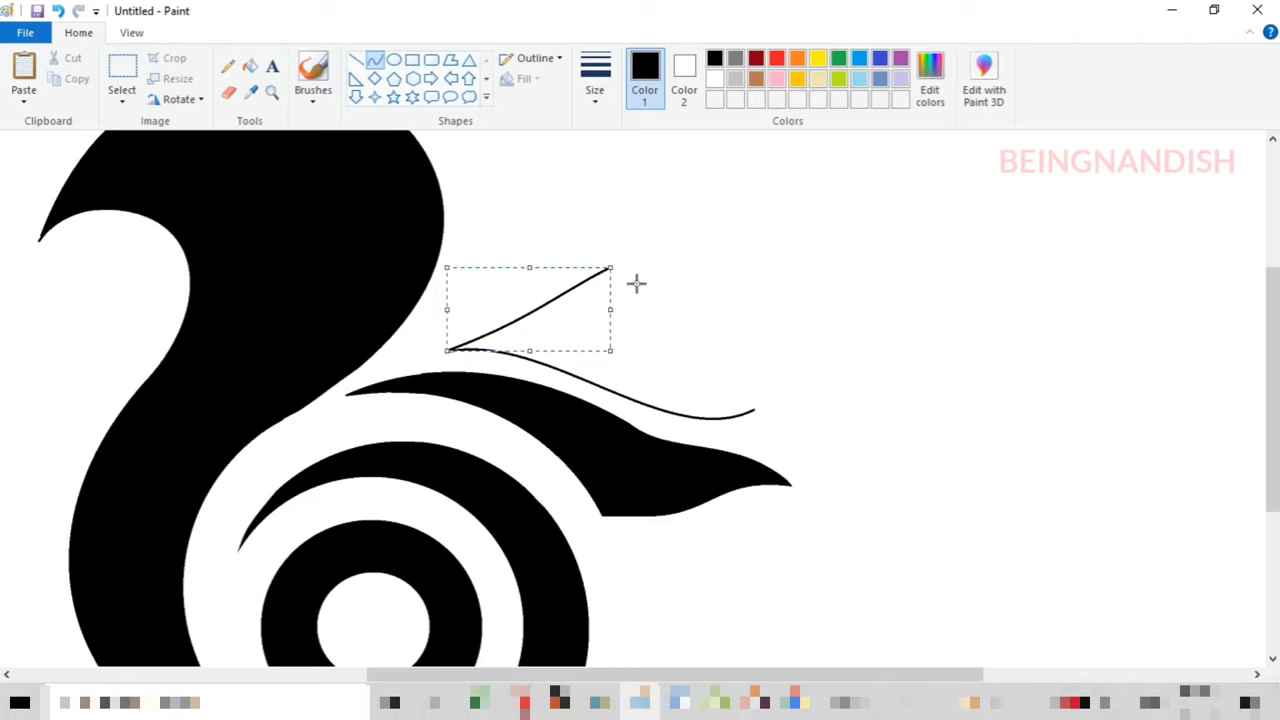
pyautogui.click(652, 248)
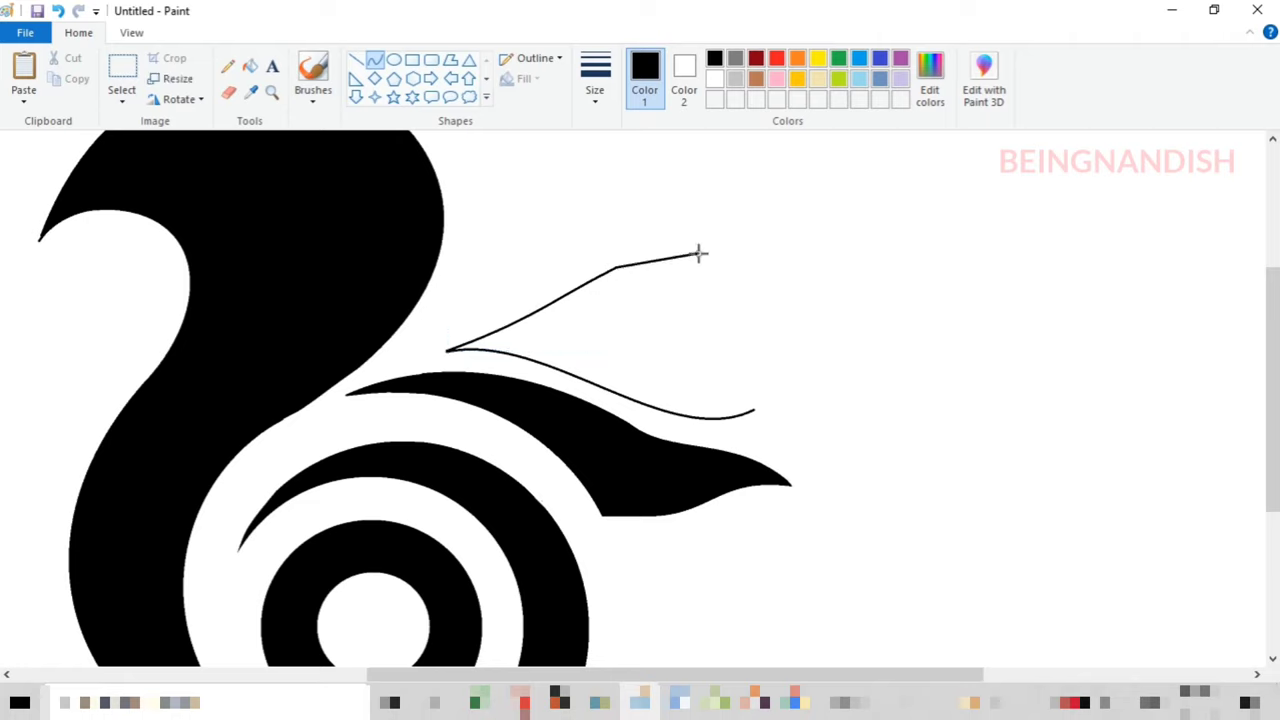
# Try to draw a steep black curve from the rising curve's upper end as the ear's rear edge, and undo it
pyautogui.moveTo(649, 255); pyautogui.dragTo(678, 160)
pyautogui.click(58, 10)
pyautogui.moveTo(650, 201); pyautogui.dragTo(658, 175)
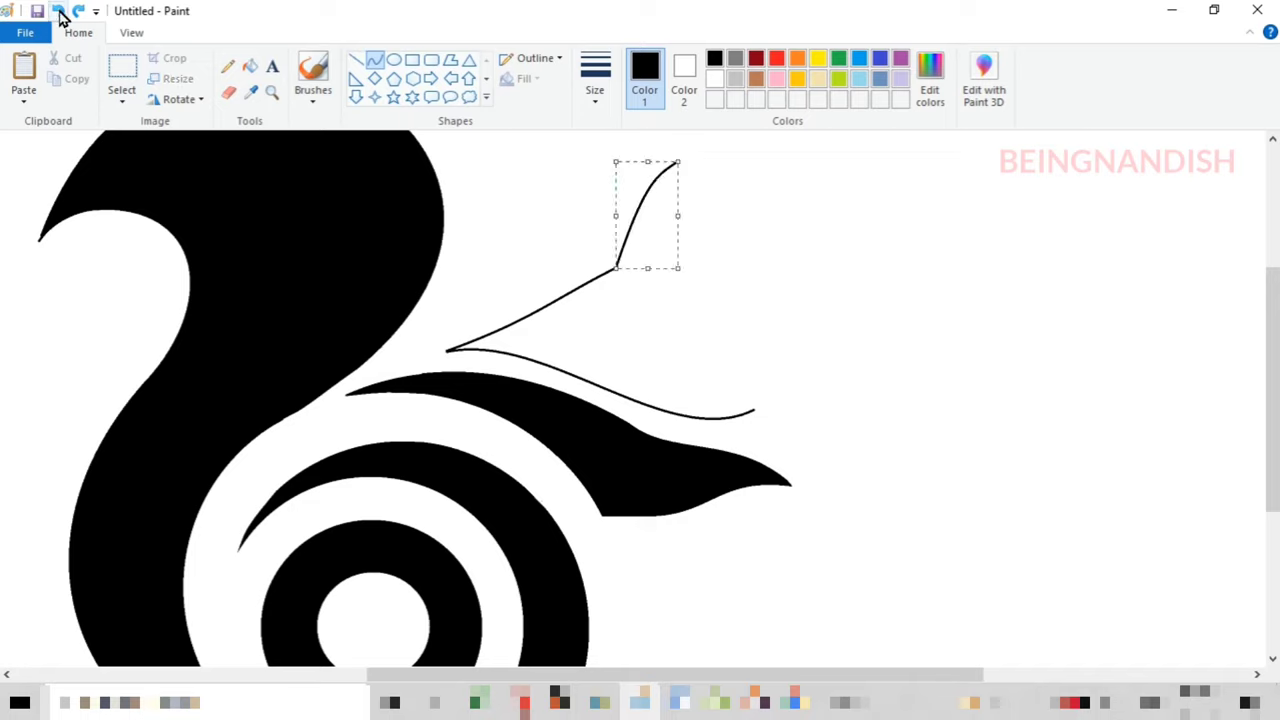
pyautogui.click(59, 11)
# Draw a pointed ear at the rising curve's end with two black curves meeting at the tip, and erase the front curve's excess end
pyautogui.moveTo(618, 267); pyautogui.dragTo(678, 161)
pyautogui.moveTo(646, 197)
pyautogui.mouseDown()
pyautogui.moveTo(656, 167)
pyautogui.moveTo(616, 268)
pyautogui.moveTo(638, 172)
pyautogui.moveTo(619, 205)
pyautogui.mouseUp()
pyautogui.click(59, 11)
pyautogui.click(727, 187)
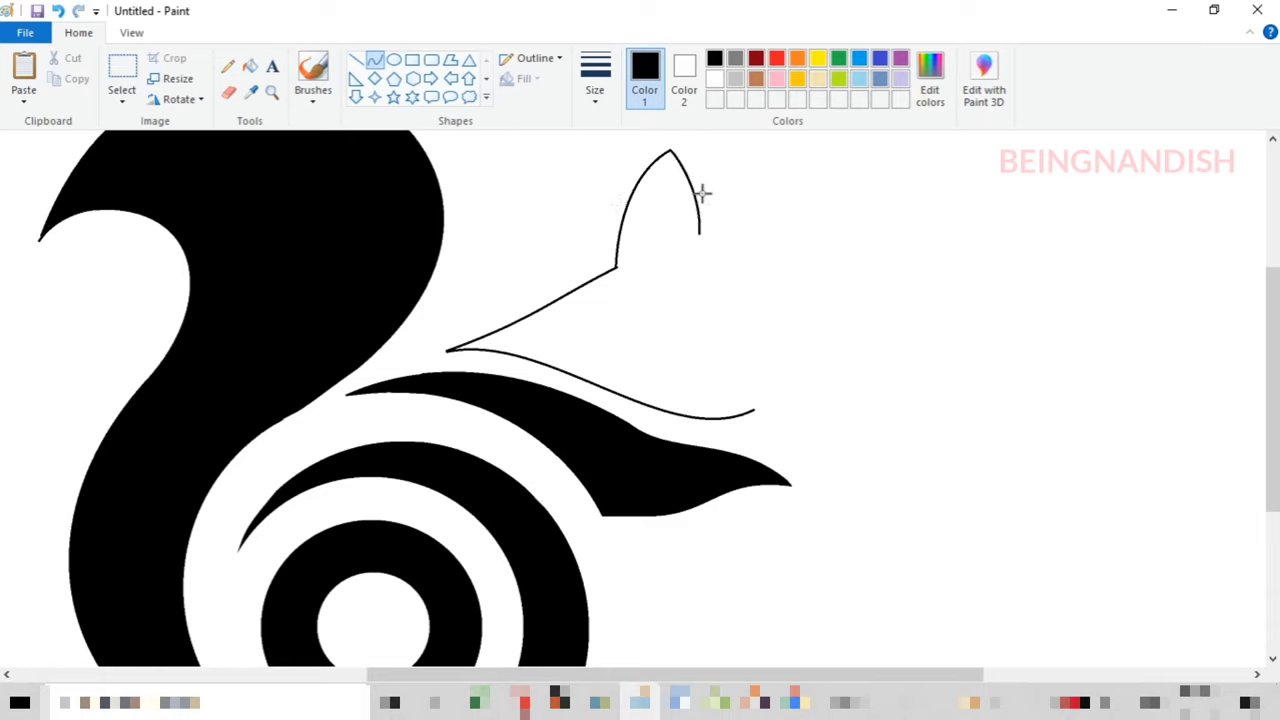
pyautogui.click(750, 204)
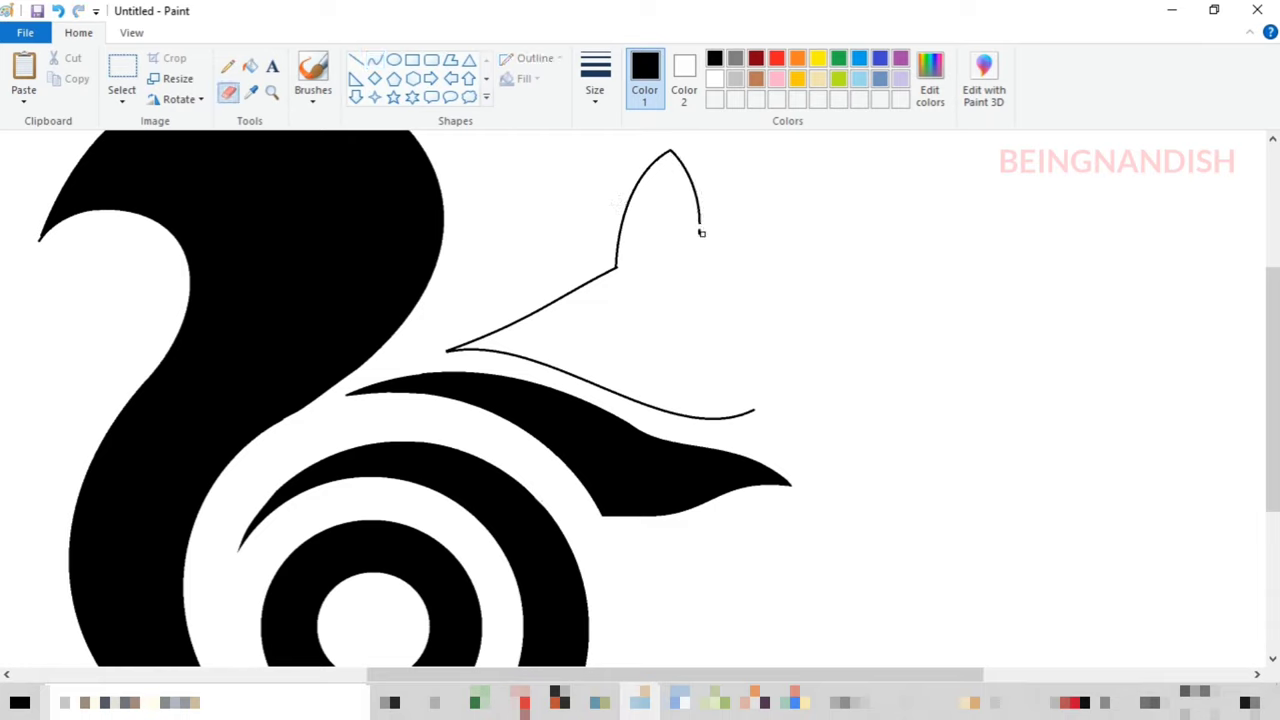
pyautogui.click(374, 60)
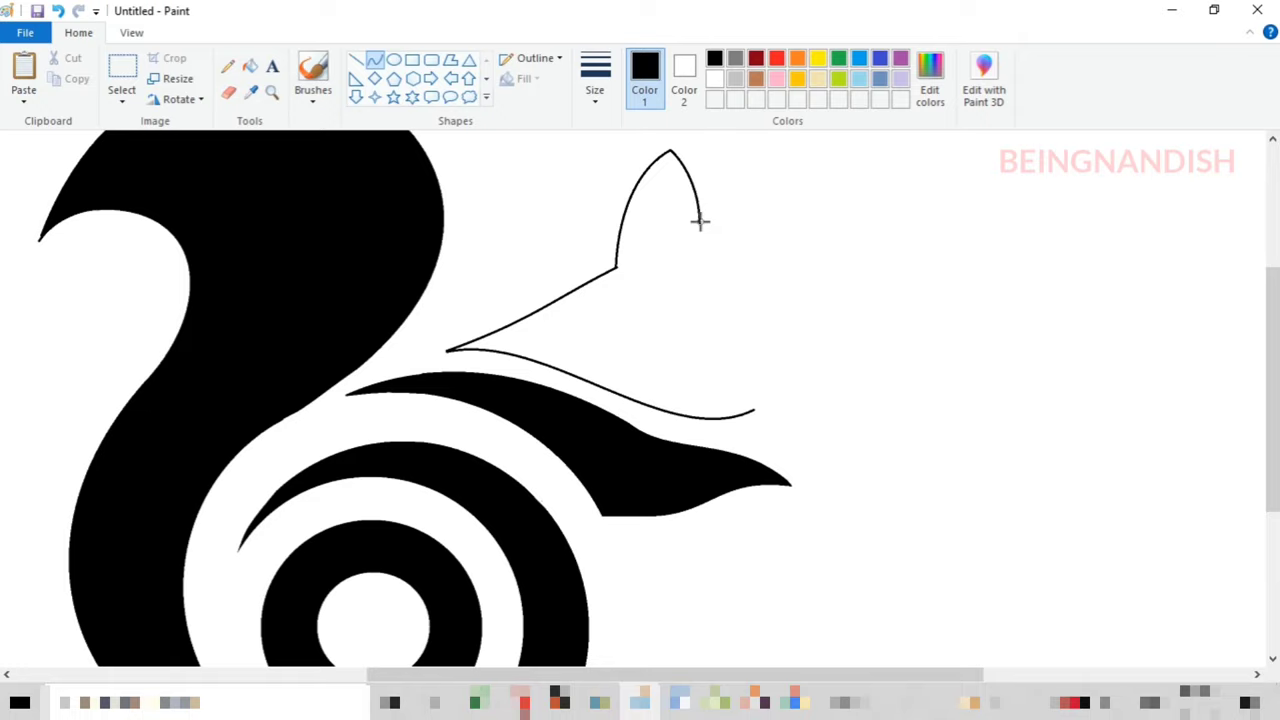
# Draw a bulging black curve from the ear's front base downward as the head's forehead and face
pyautogui.moveTo(771, 354); pyautogui.dragTo(777, 295)
pyautogui.click(768, 345)
pyautogui.moveTo(749, 383); pyautogui.dragTo(748, 387)
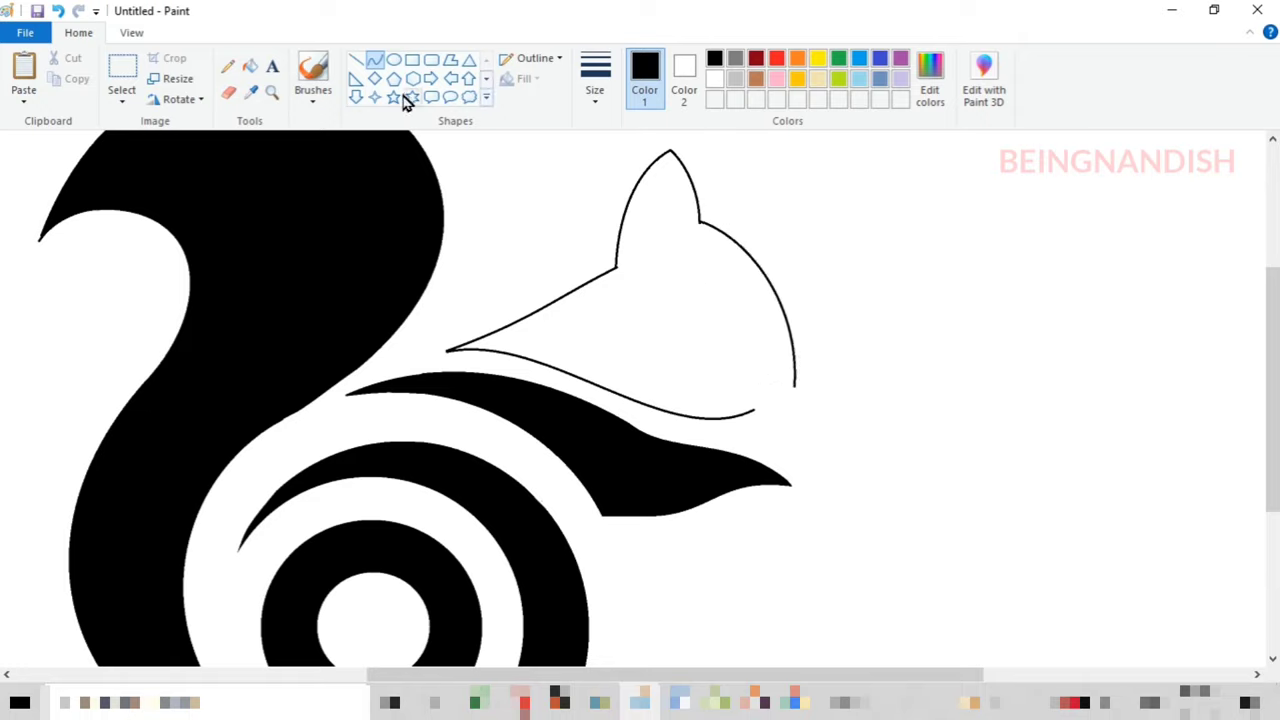
# Erase the ear's front edge and redraw it as a black curve from a slightly lower tip to the forehead
pyautogui.click(228, 92)
pyautogui.click(662, 155)
pyautogui.click(374, 60)
pyautogui.moveTo(697, 181); pyautogui.dragTo(702, 184)
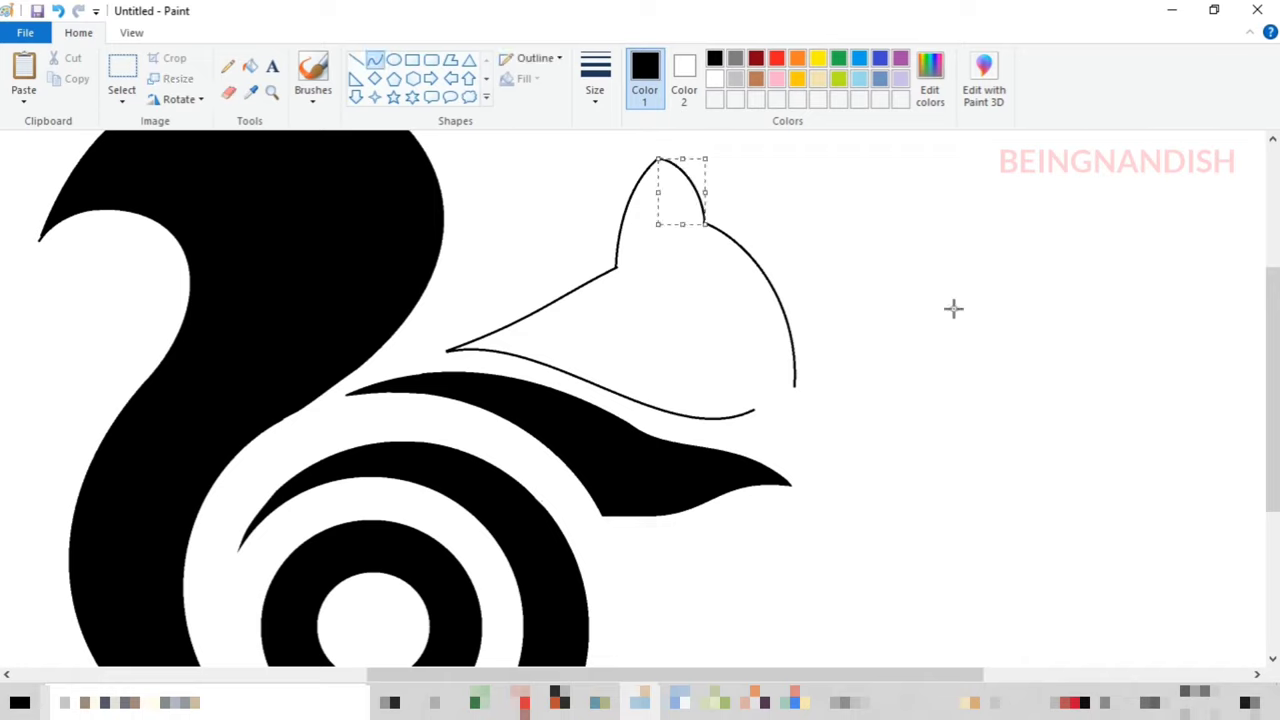
pyautogui.click(954, 308)
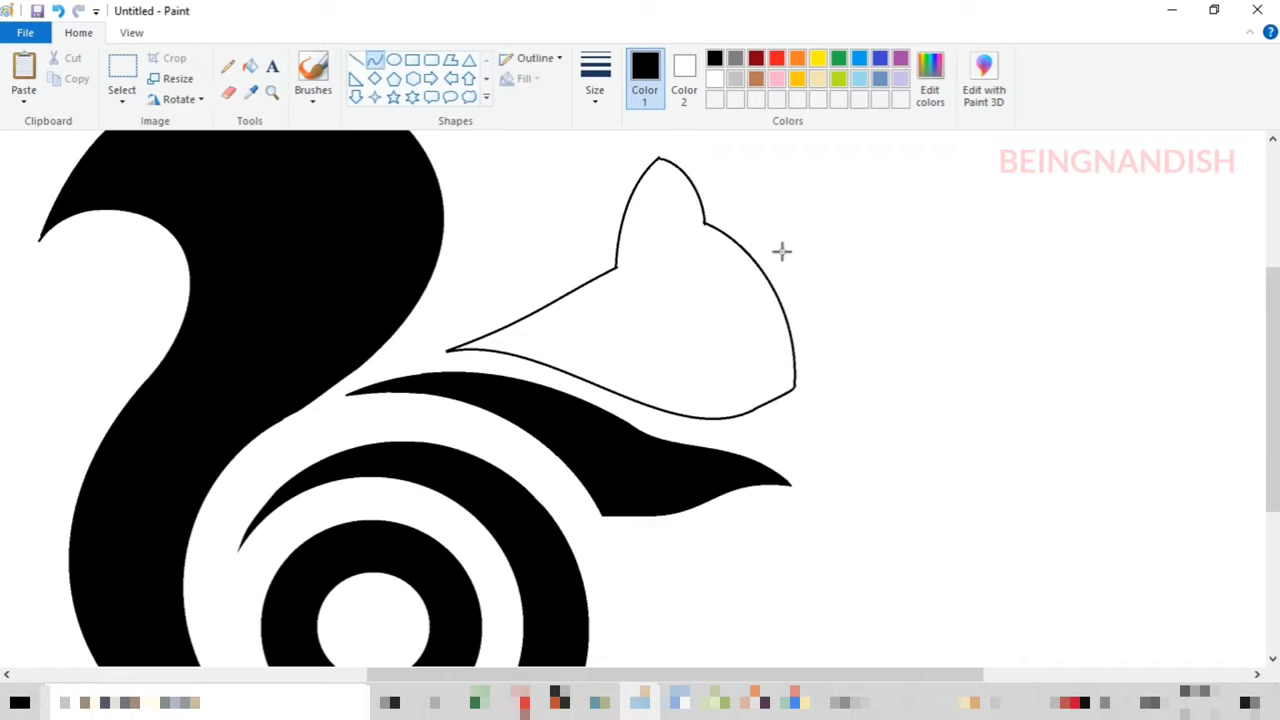
# Trim the lower curve's end, close the head outline with a rounded black snout curve, and fill the head black
pyautogui.click(131, 32)
pyautogui.click(78, 32)
pyautogui.click(228, 92)
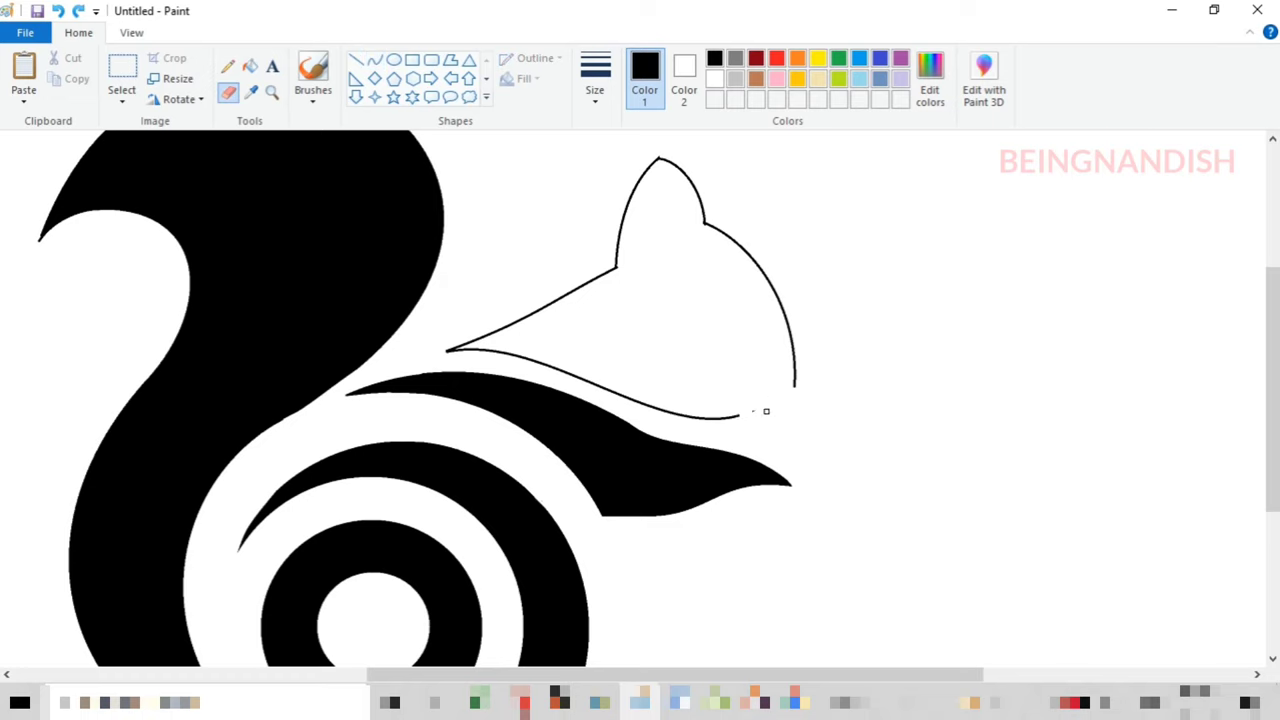
pyautogui.click(374, 60)
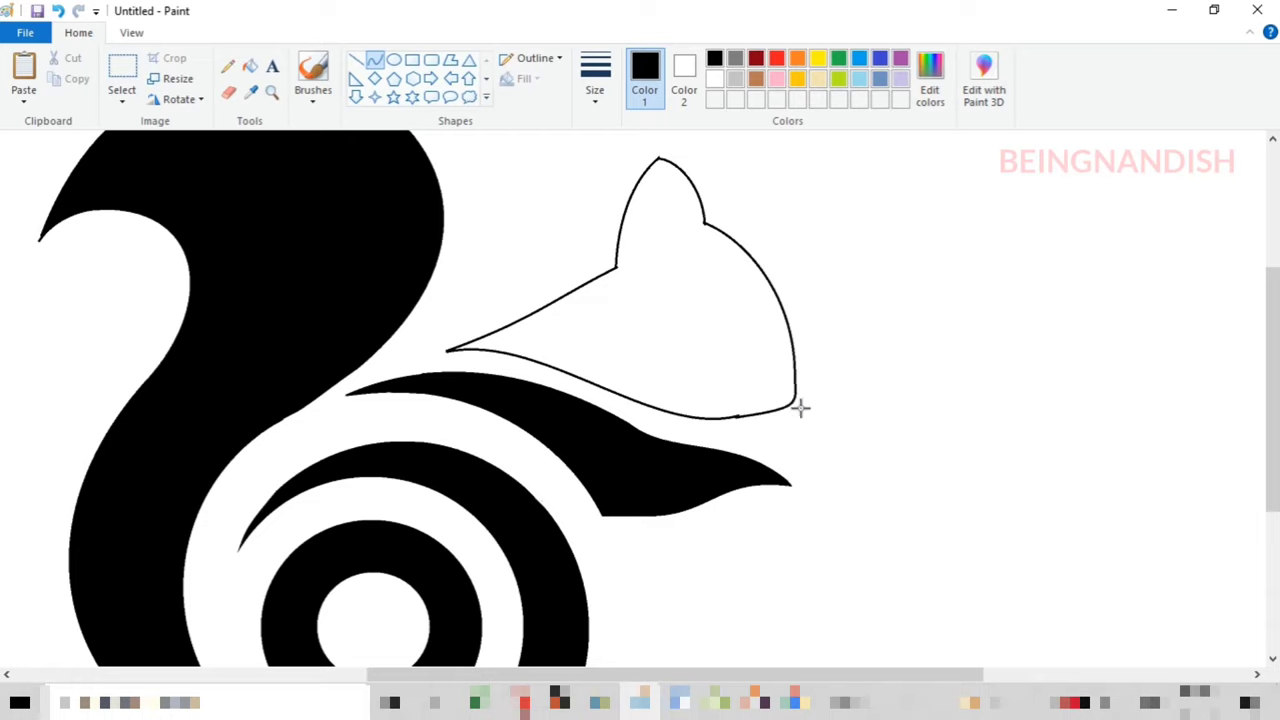
pyautogui.moveTo(800, 407); pyautogui.dragTo(736, 416)
pyautogui.click(250, 66)
pyautogui.click(653, 297)
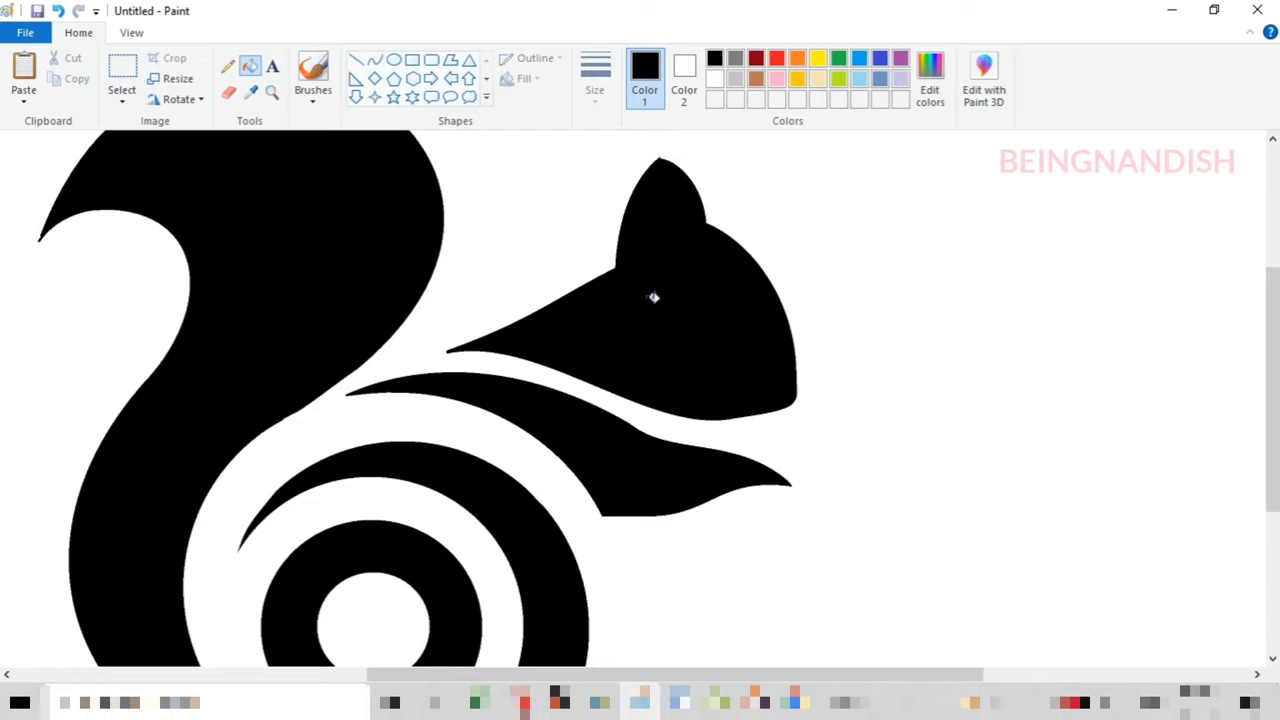
# Sharpen the head's rear tip with a white curve along its underside and erase the leftover specks
pyautogui.click(131, 33)
pyautogui.click(24, 80)
pyautogui.moveTo(661, 675); pyautogui.dragTo(792, 675)
pyautogui.scroll(-1, 786, 553)
pyautogui.click(79, 33)
pyautogui.click(374, 60)
pyautogui.click(715, 79)
pyautogui.moveTo(347, 434); pyautogui.dragTo(570, 474)
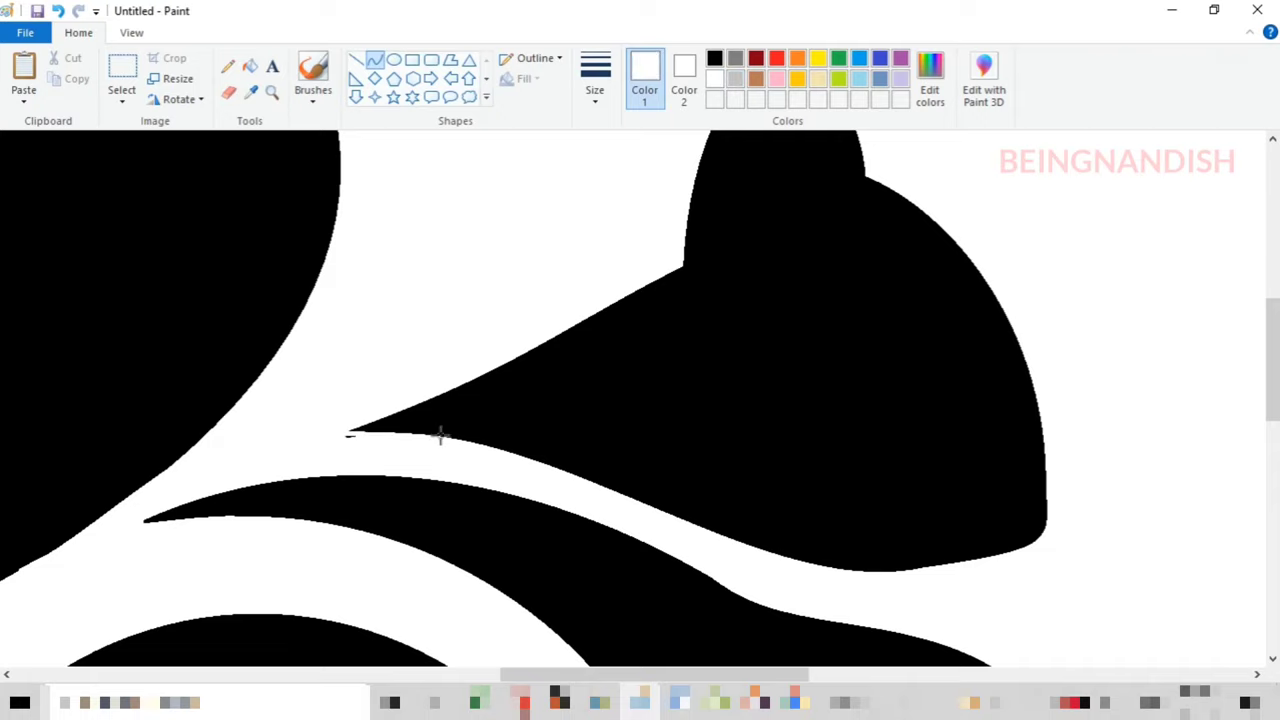
pyautogui.click(228, 92)
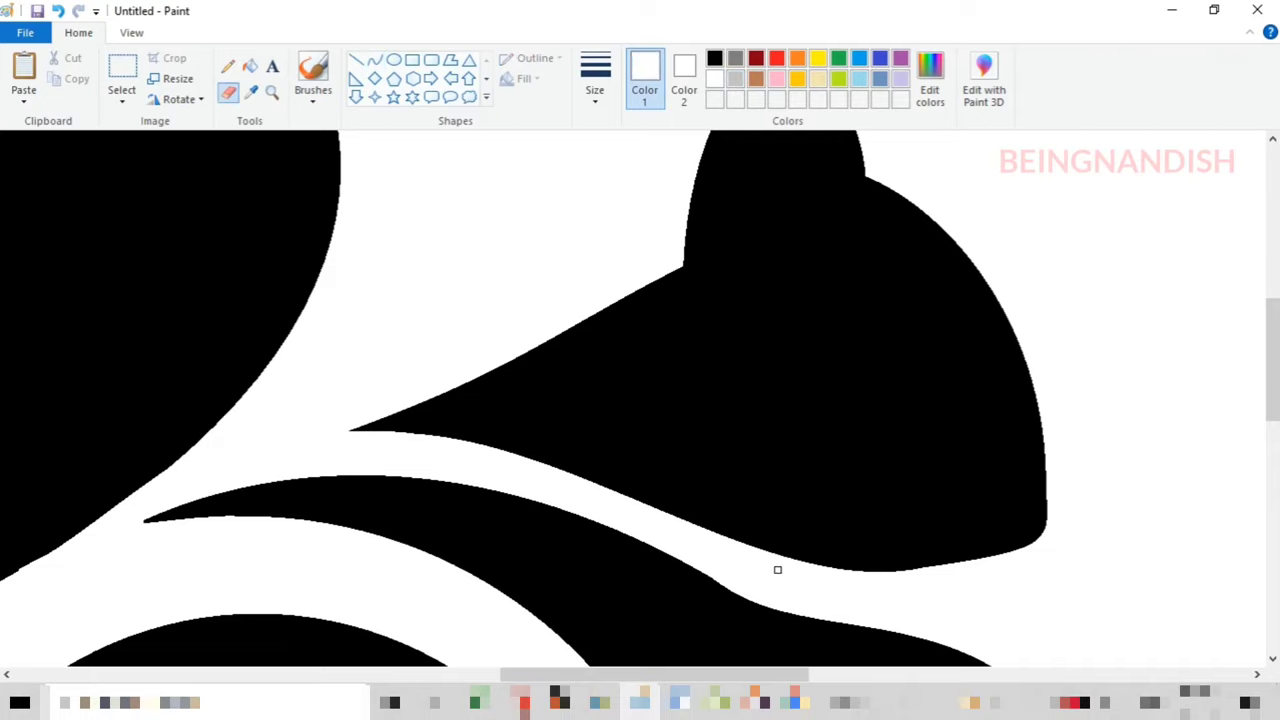
# Refine the ear's front edge with a white curve from its tip to its base
pyautogui.click(375, 60)
pyautogui.scroll(1, 809, 437)
pyautogui.moveTo(772, 178)
pyautogui.mouseDown()
pyautogui.moveTo(866, 286)
pyautogui.moveTo(865, 311)
pyautogui.mouseUp()
pyautogui.moveTo(850, 245); pyautogui.dragTo(858, 231)
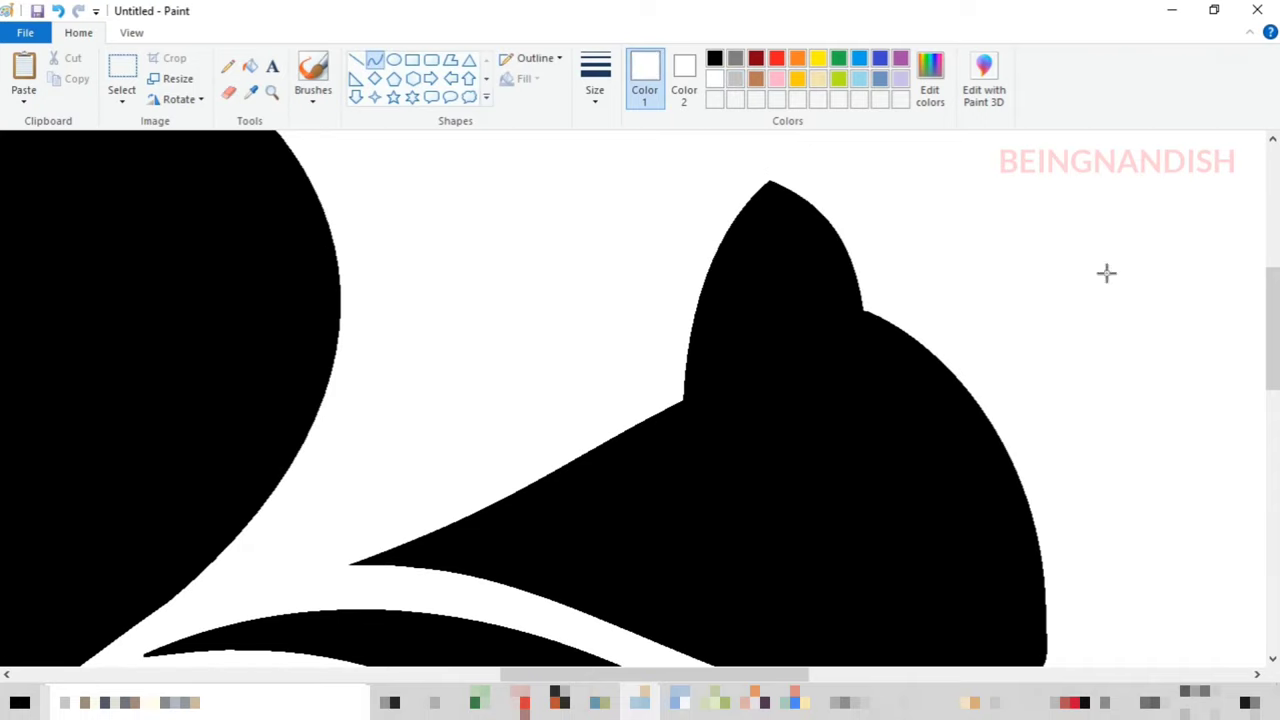
# Smooth the ear's rear base and the underside of the snout with short black curves
pyautogui.click(714, 58)
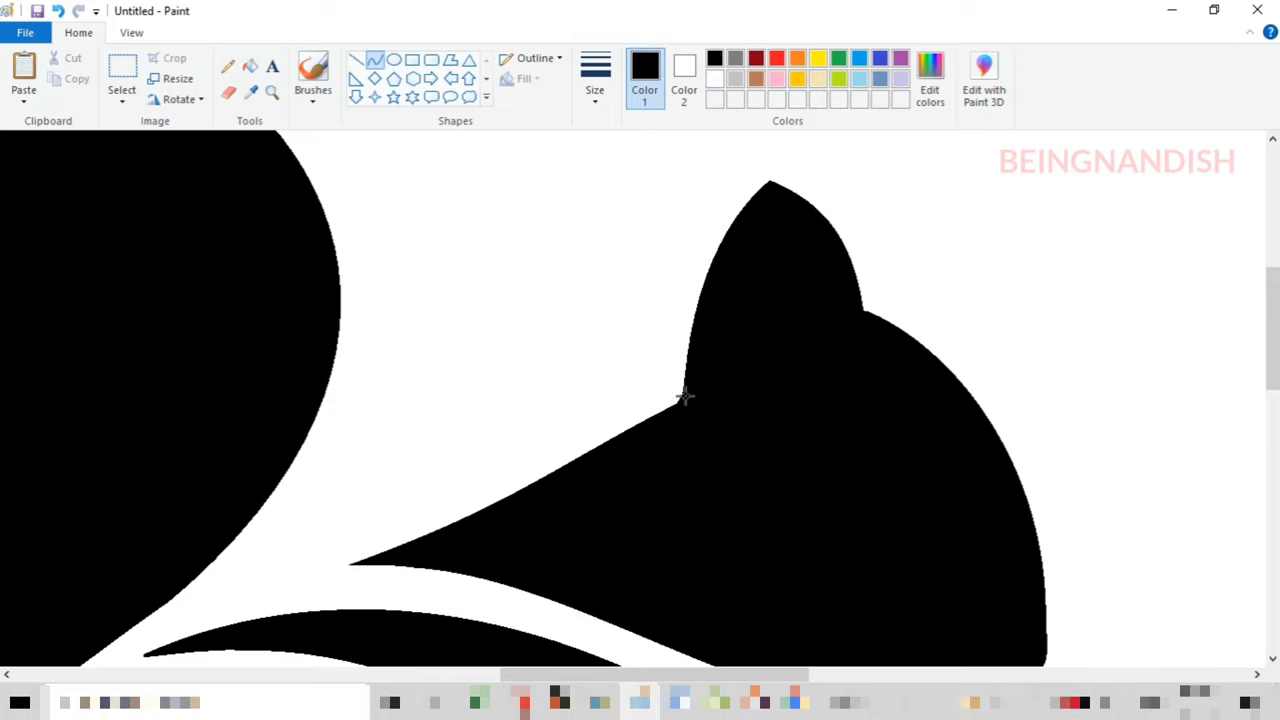
pyautogui.scroll(-2, 755, 411)
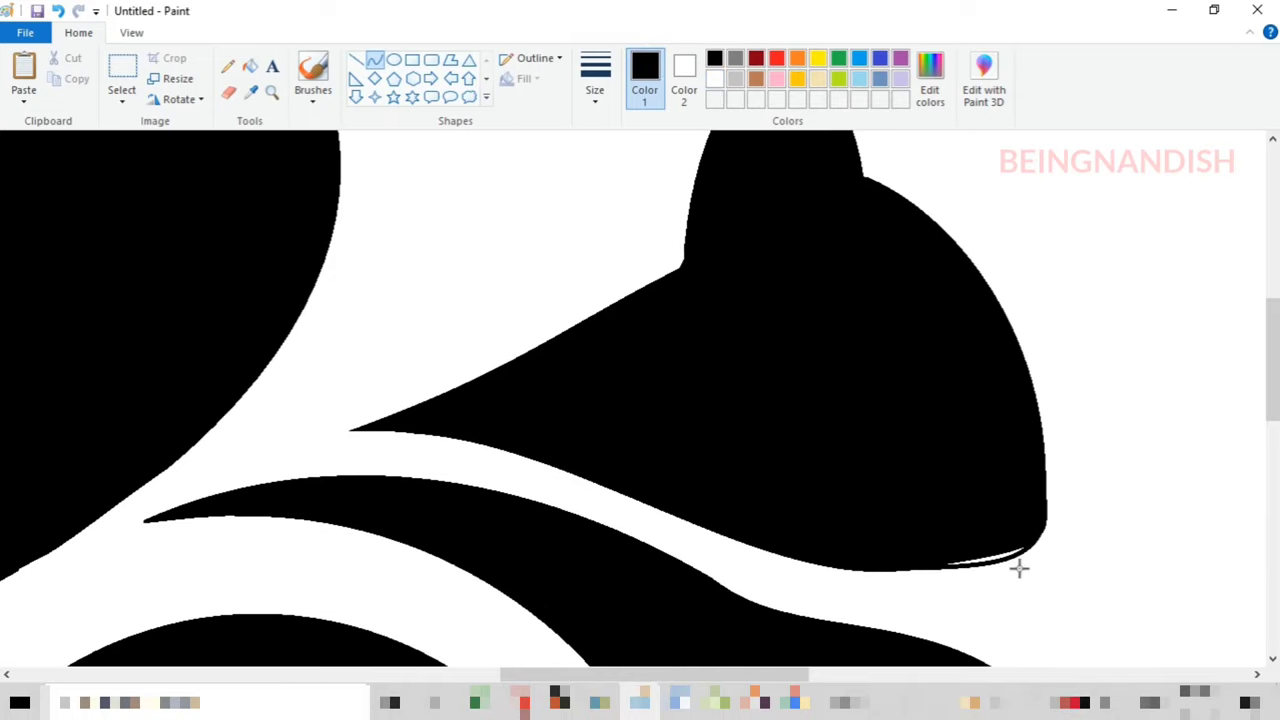
pyautogui.moveTo(1019, 568); pyautogui.dragTo(1023, 555)
# Select the whole squirrel and move it to the right side of the canvas
pyautogui.click(131, 32)
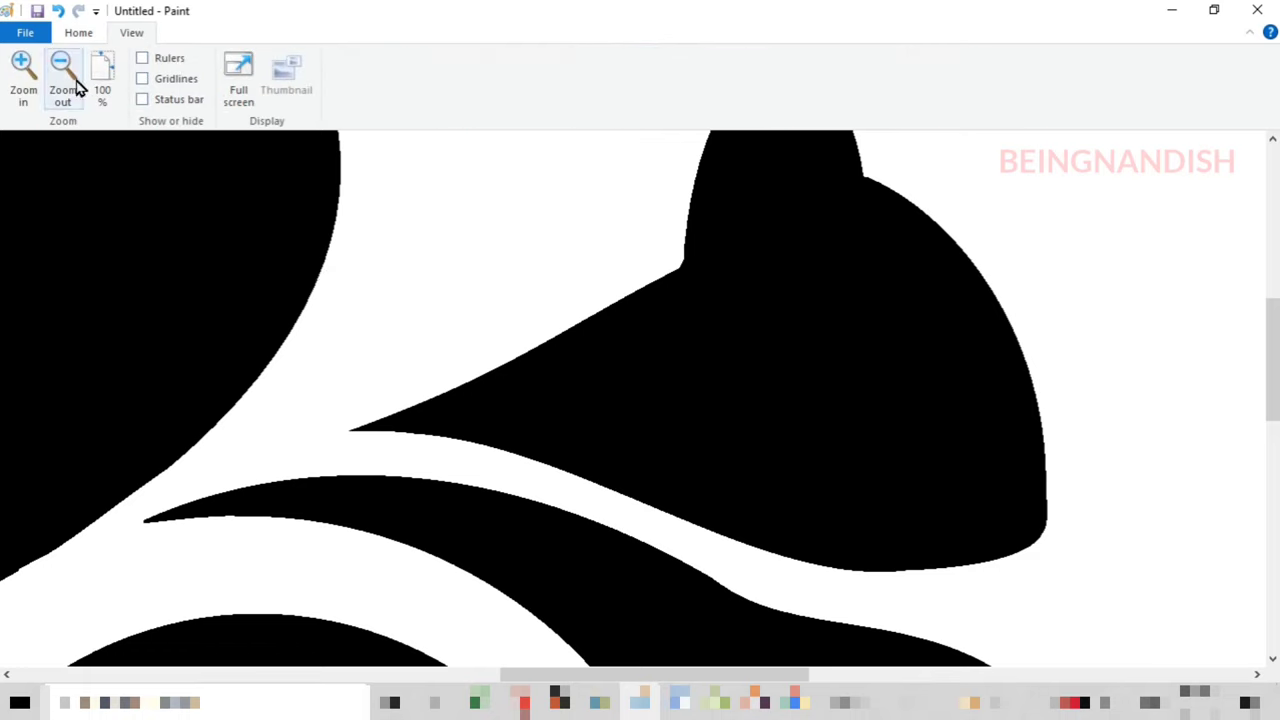
pyautogui.click(62, 75)
pyautogui.click(63, 80)
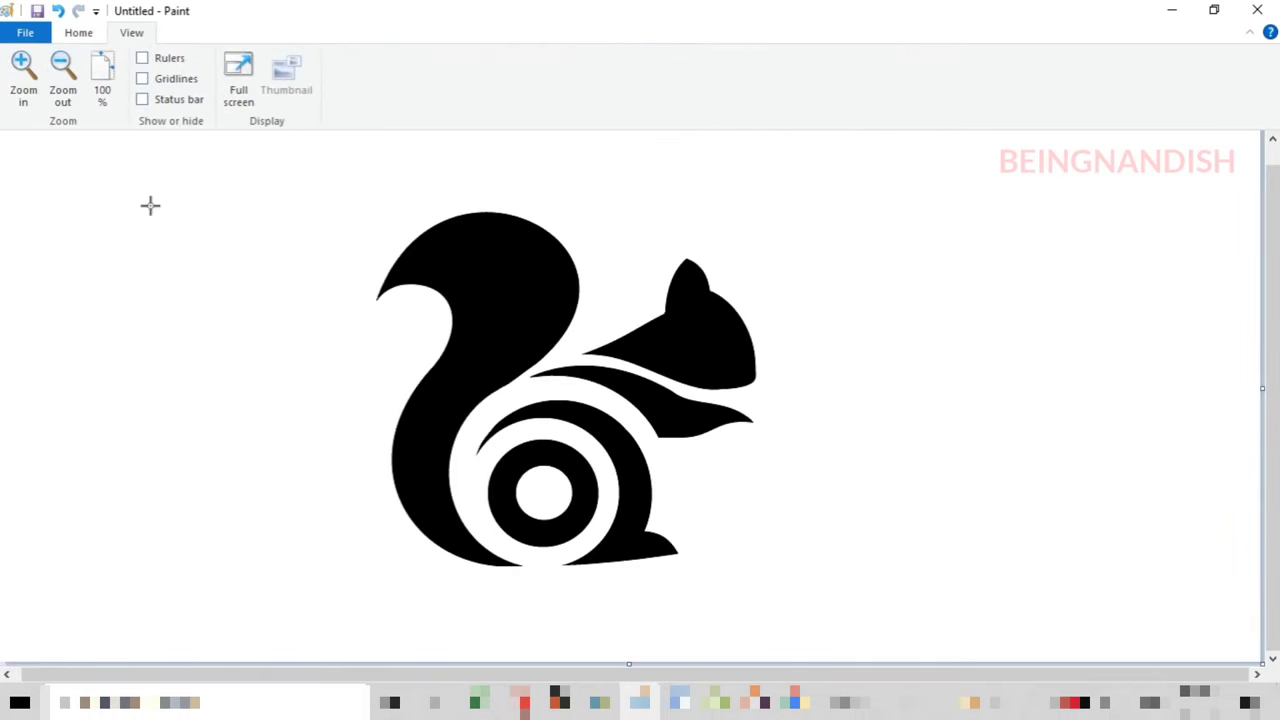
pyautogui.click(78, 32)
pyautogui.click(122, 72)
pyautogui.moveTo(268, 172); pyautogui.dragTo(775, 597)
pyautogui.moveTo(671, 486); pyautogui.dragTo(1159, 499)
# Draw a large square with a thick black outline in the empty area beside the squirrel
pyautogui.click(412, 64)
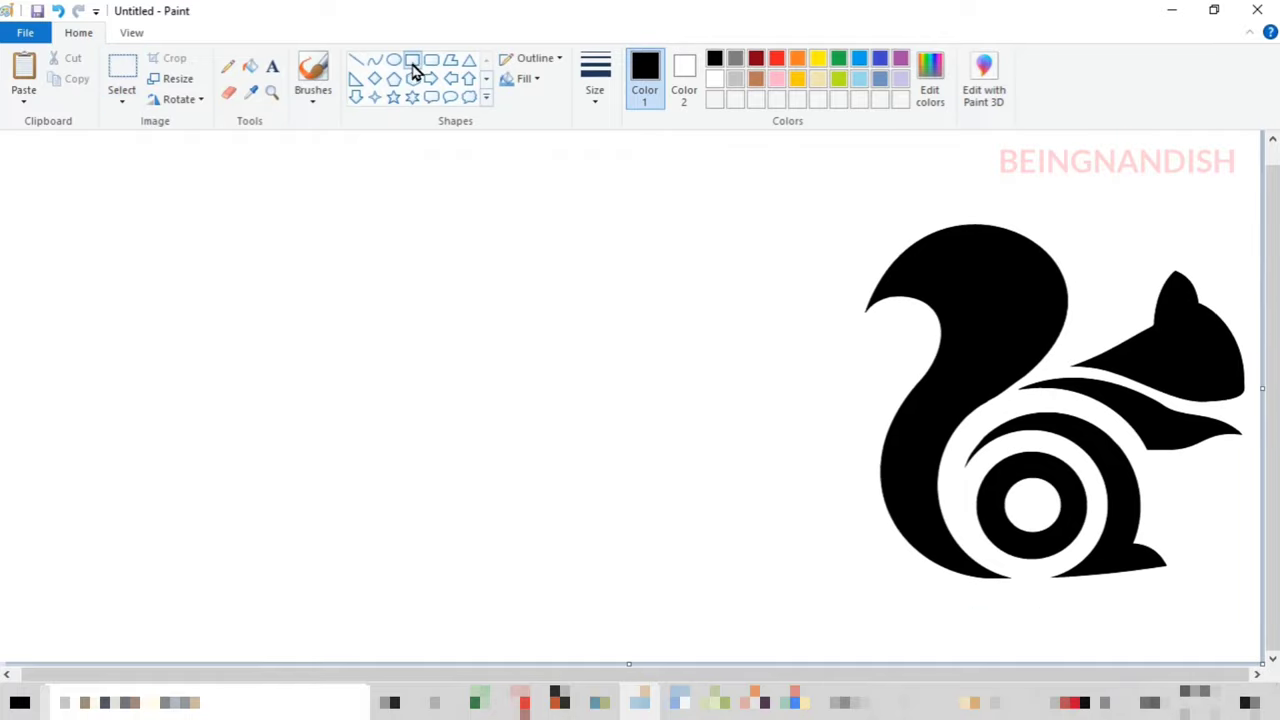
pyautogui.moveTo(106, 163); pyautogui.dragTo(564, 619)
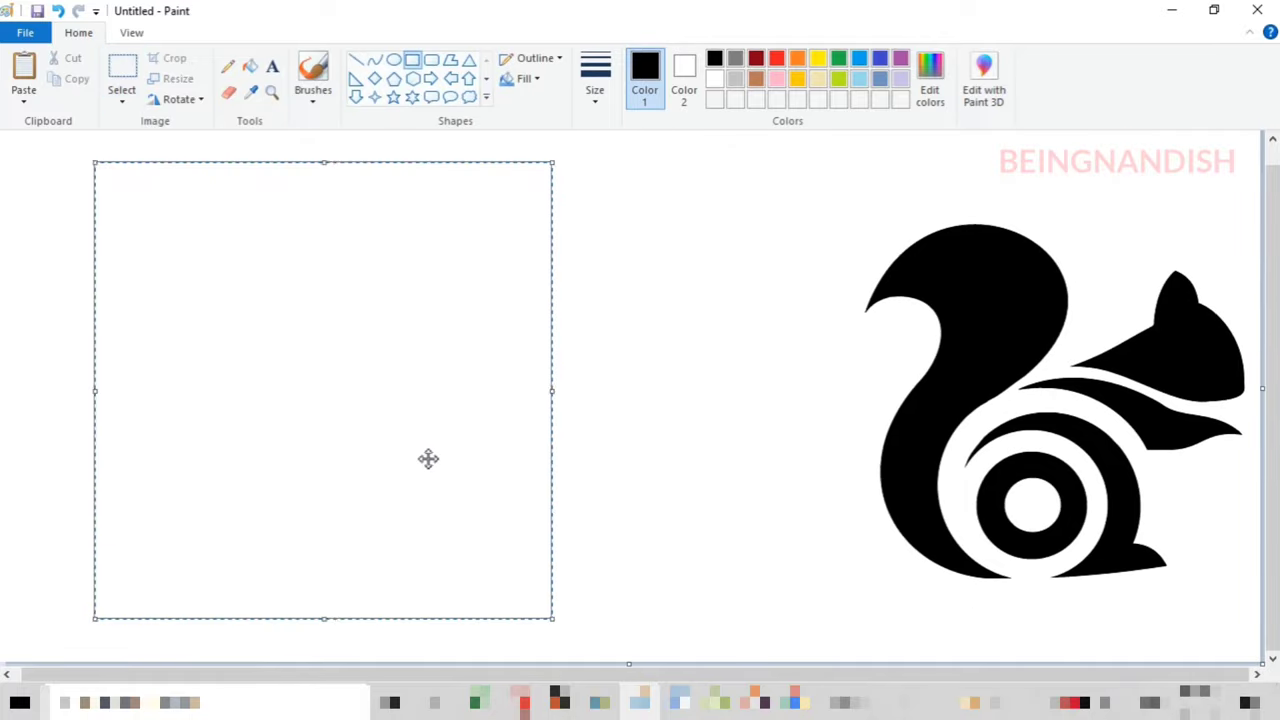
pyautogui.click(595, 80)
pyautogui.click(640, 248)
pyautogui.click(638, 245)
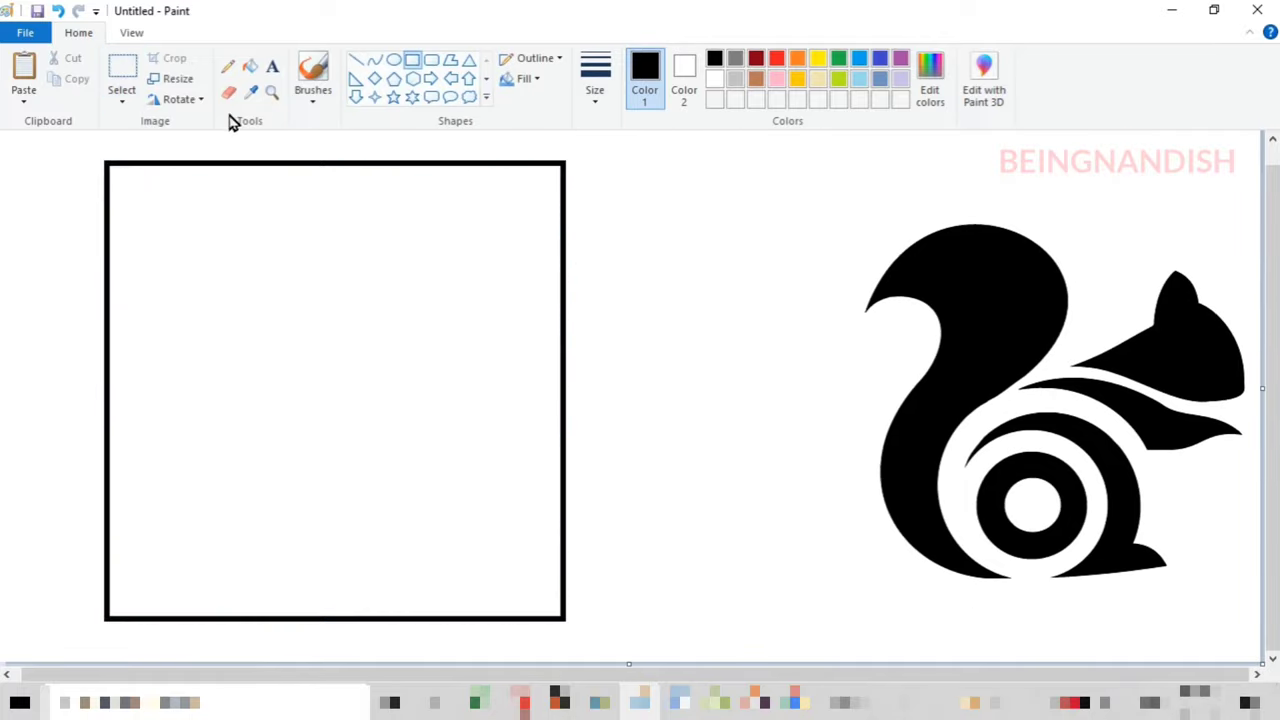
# Select and delete the upper-left corner of the square
pyautogui.click(131, 33)
pyautogui.click(24, 76)
pyautogui.click(78, 32)
pyautogui.click(122, 70)
pyautogui.moveTo(118, 138); pyautogui.dragTo(329, 316)
pyautogui.moveTo(426, 409); pyautogui.dragTo(436, 412)
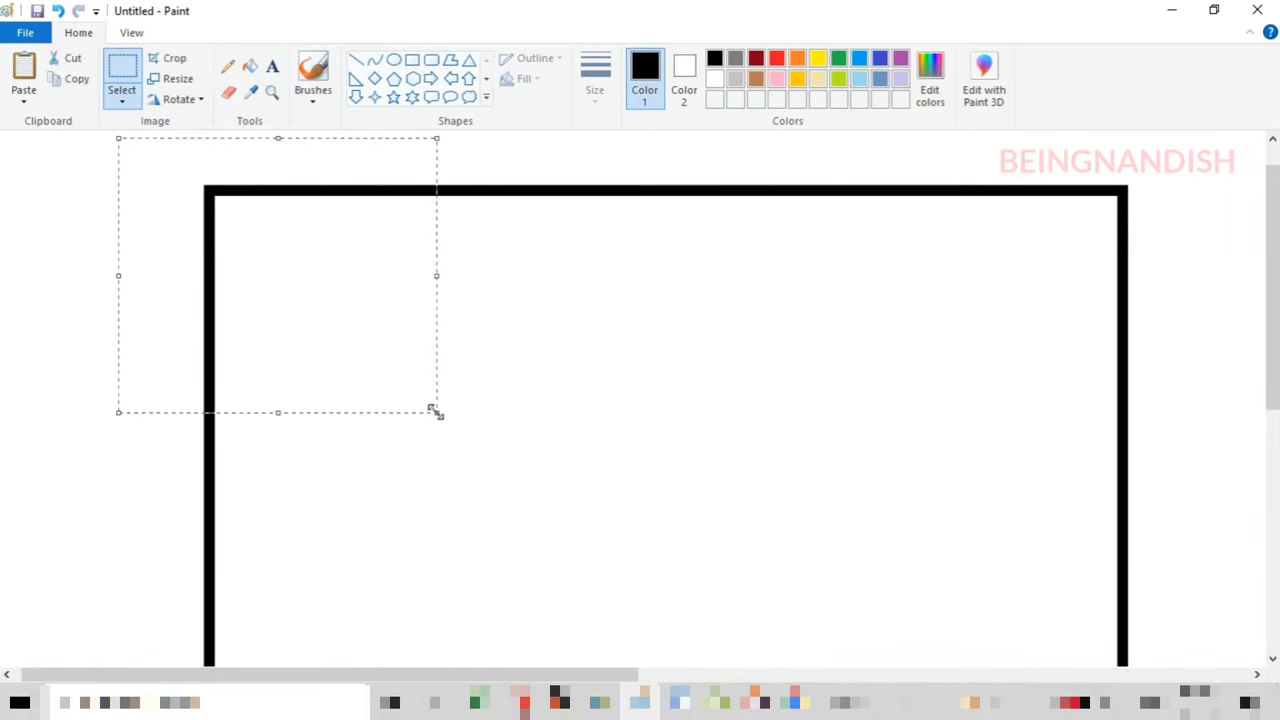
pyautogui.press('Delete')
# Draw a thick black circle in the open corner, sized and positioned to meet the square's top and left edges
pyautogui.click(395, 61)
pyautogui.moveTo(178, 153)
pyautogui.mouseDown()
pyautogui.moveTo(563, 657)
pyautogui.moveTo(597, 652)
pyautogui.mouseUp()
pyautogui.moveTo(377, 339); pyautogui.dragTo(409, 374)
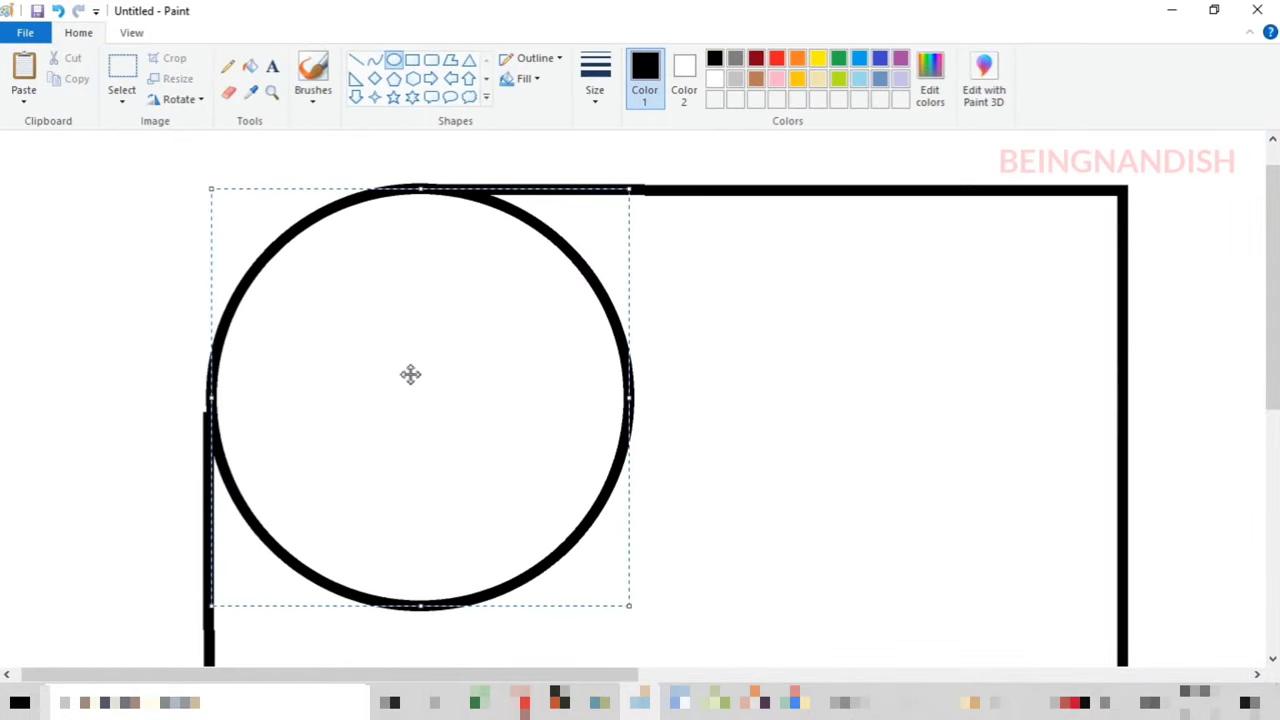
pyautogui.moveTo(626, 606); pyautogui.dragTo(663, 663)
pyautogui.moveTo(483, 471); pyautogui.dragTo(481, 458)
# Fill the circle and the rest of the square with black
pyautogui.click(250, 66)
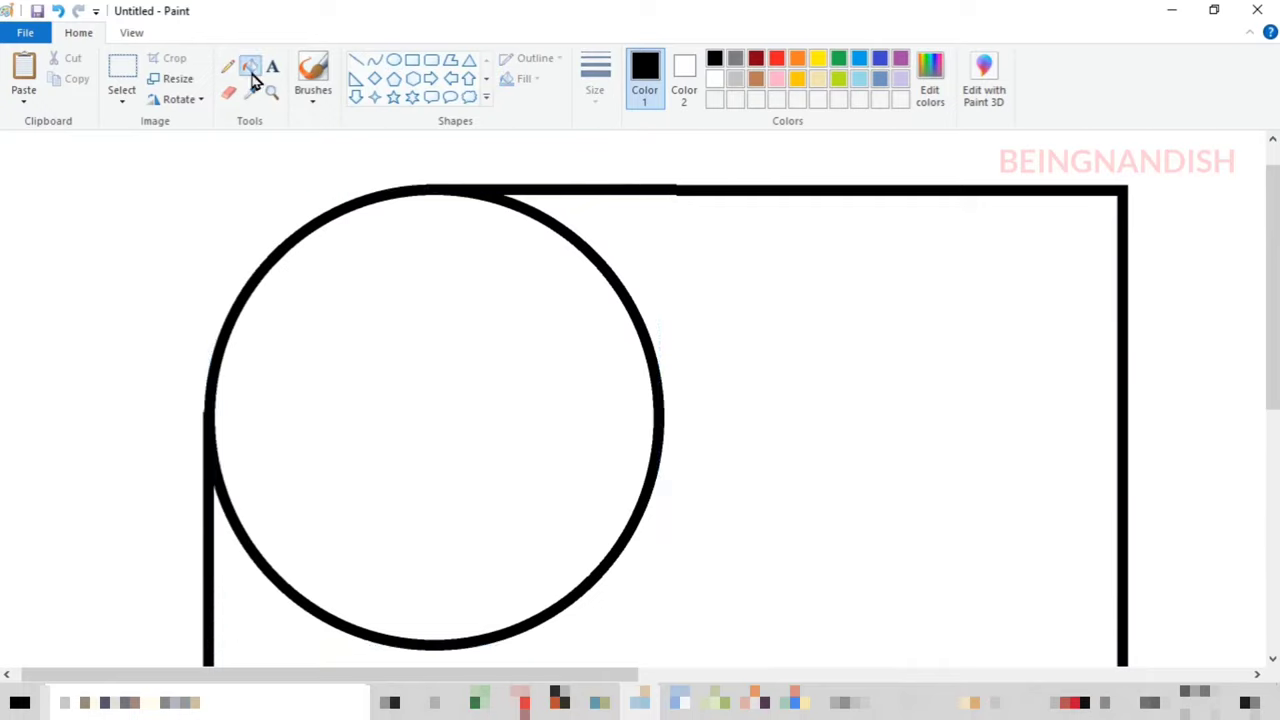
pyautogui.click(499, 295)
pyautogui.click(680, 254)
# Copy the rounded upper-left corner and delete the square's upper-right corner
pyautogui.click(122, 70)
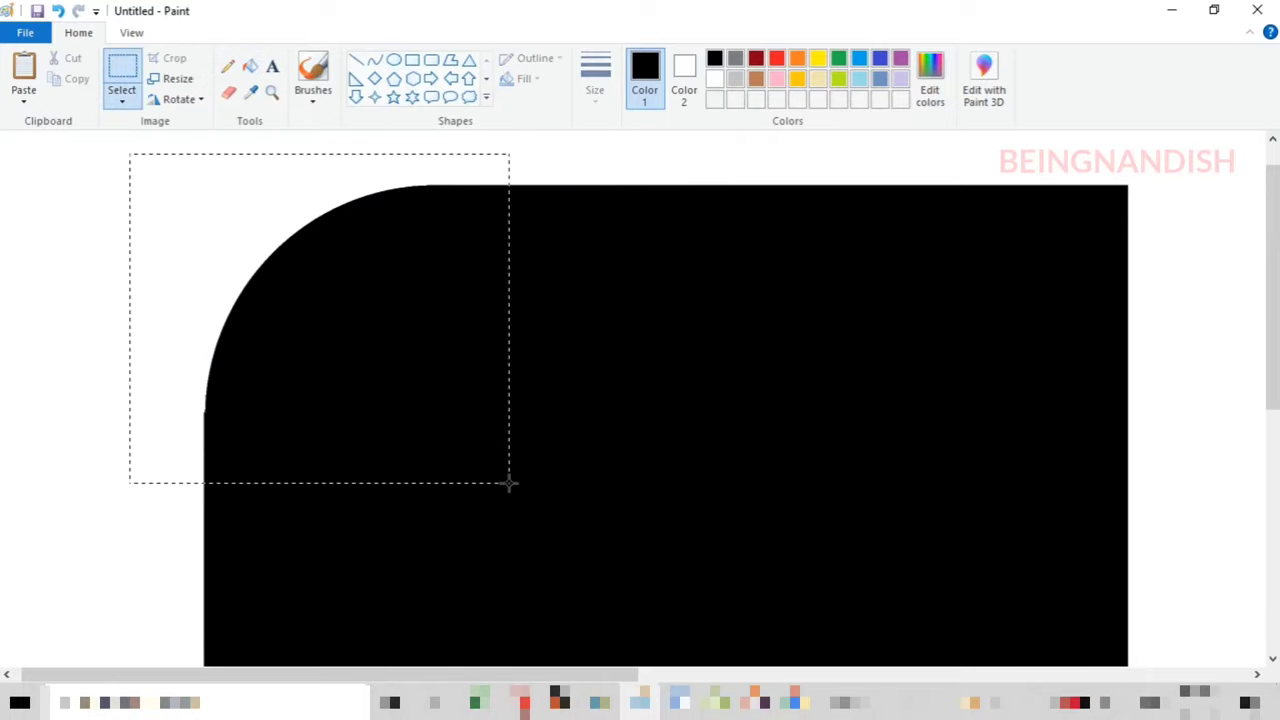
pyautogui.moveTo(509, 483); pyautogui.dragTo(509, 485)
pyautogui.hscroll(3, 483, 331)
pyautogui.click(795, 185)
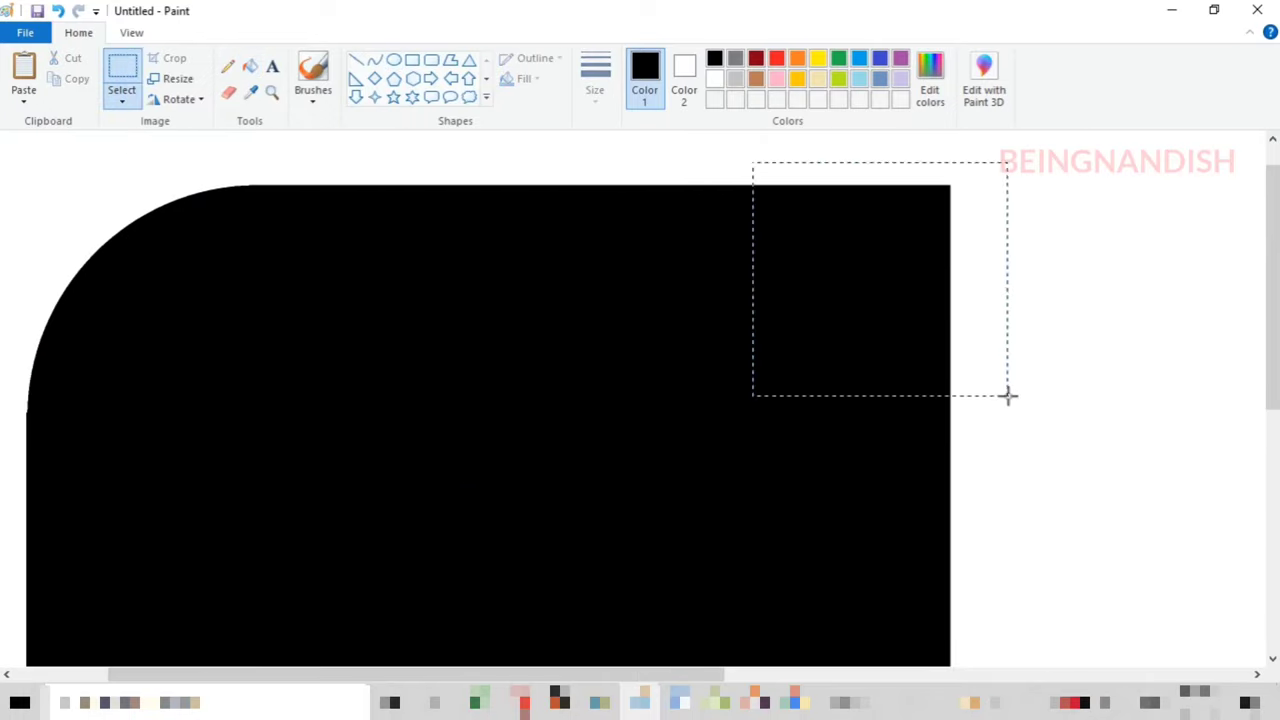
pyautogui.moveTo(1007, 395); pyautogui.dragTo(1010, 407)
pyautogui.press('Delete')
# Paste the rounded corner, flip it horizontally and fit it into the upper-right gap
pyautogui.click(28, 105)
pyautogui.moveTo(146, 281); pyautogui.dragTo(466, 323)
pyautogui.rightClick(466, 323)
pyautogui.moveTo(500, 483)
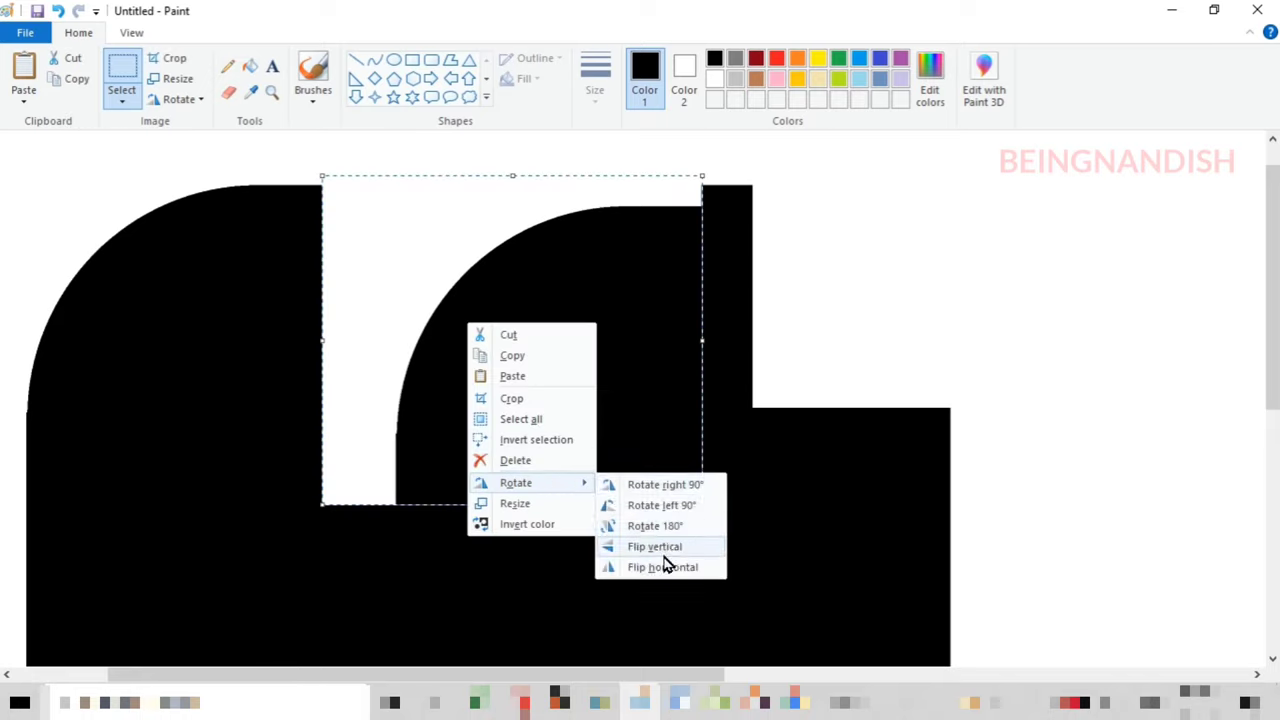
pyautogui.click(666, 563)
pyautogui.moveTo(857, 351); pyautogui.dragTo(882, 354)
pyautogui.click(1189, 380)
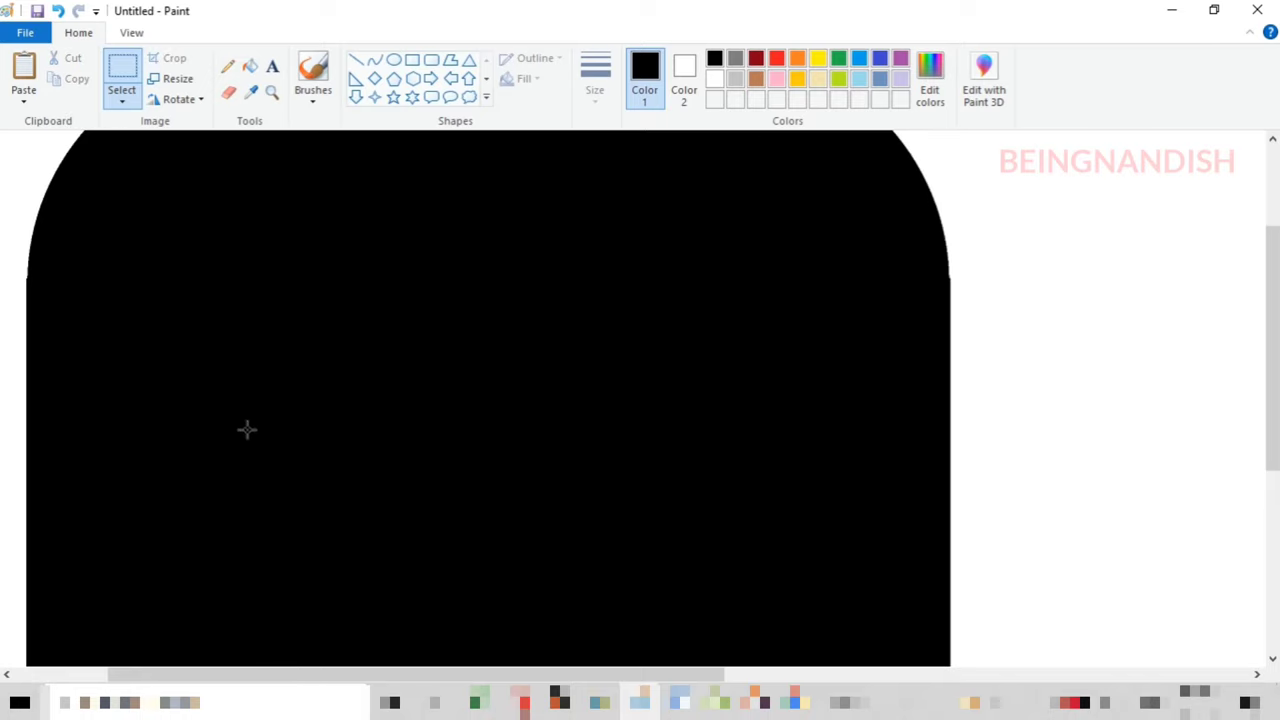
# Replace the square's lower-left corner with a pasted copy of the rounded corner, flipped vertically
pyautogui.click(131, 32)
pyautogui.click(62, 75)
pyautogui.click(78, 32)
pyautogui.moveTo(63, 523); pyautogui.dragTo(201, 632)
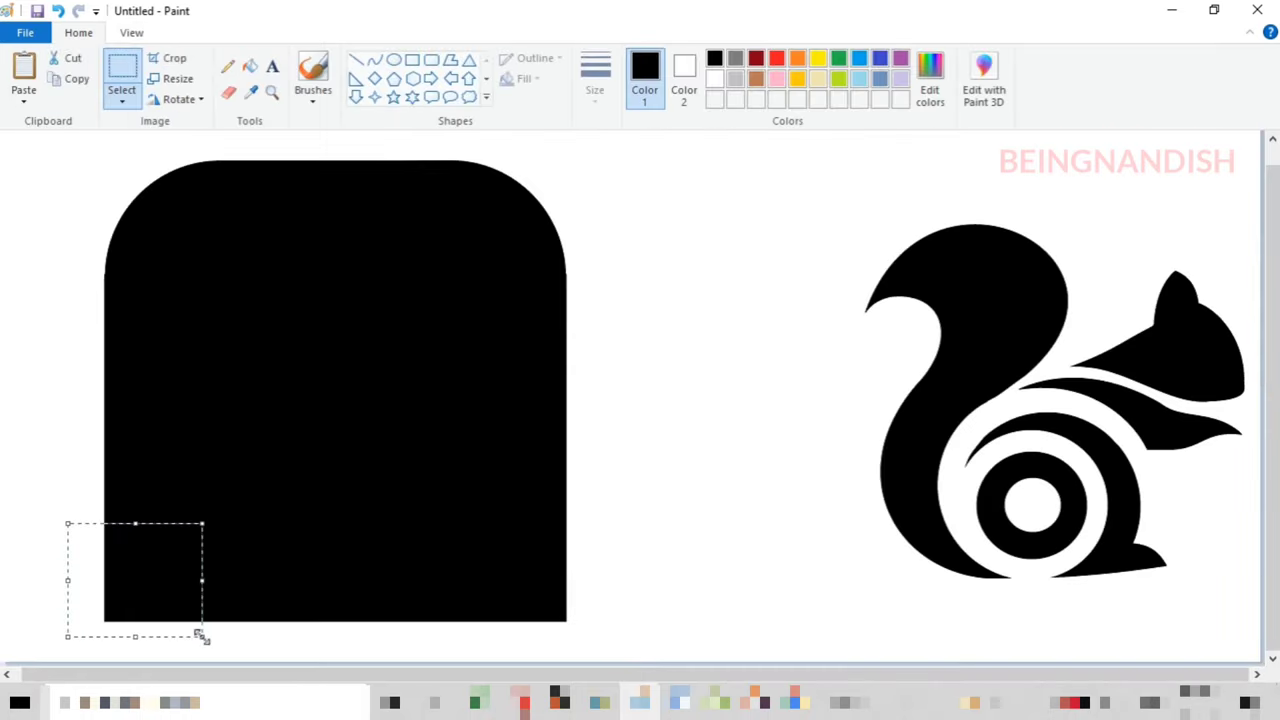
pyautogui.press('Delete')
pyautogui.hotkey('ctrl', 'v')
pyautogui.rightClick(106, 222)
pyautogui.moveTo(155, 384)
pyautogui.click(286, 449)
pyautogui.moveTo(150, 247); pyautogui.dragTo(213, 572)
# Replace the square's lower-right corner with a pasted copy of the rounded corner, flipped horizontally and vertically
pyautogui.click(453, 513)
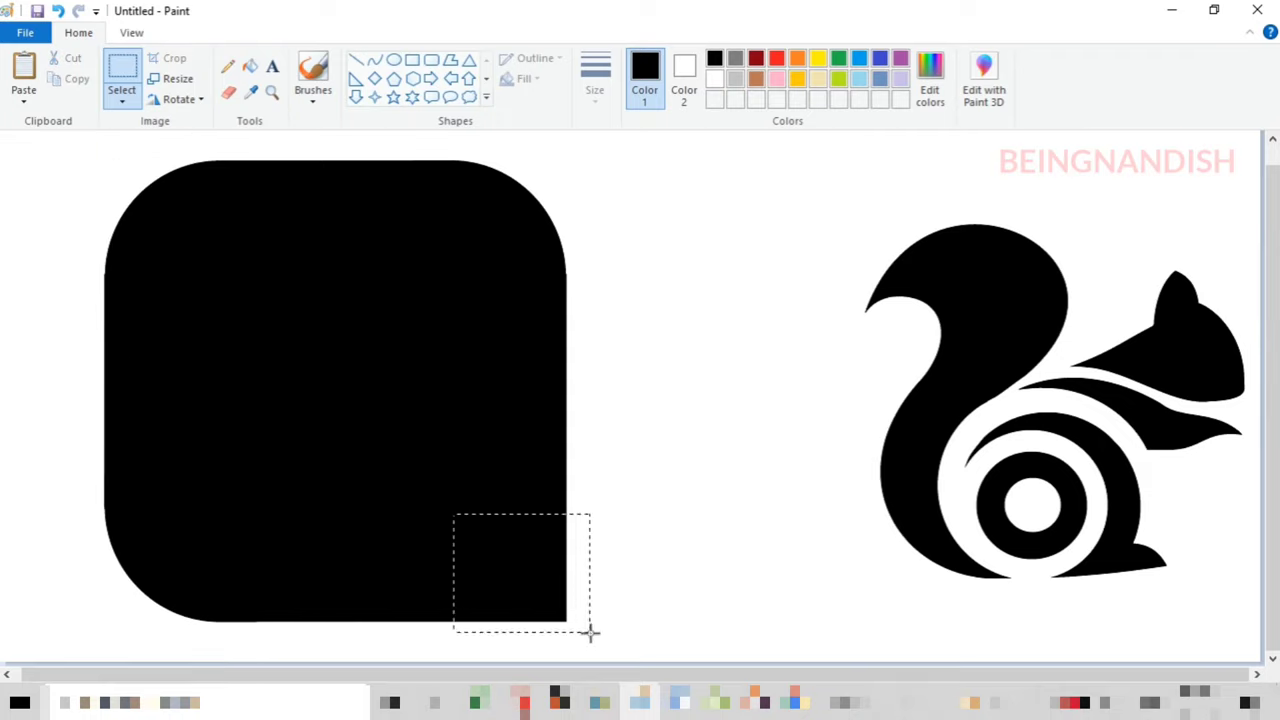
pyautogui.press('Delete')
pyautogui.hotkey('ctrl', 'v')
pyautogui.rightClick(103, 191)
pyautogui.rightClick(133, 220)
pyautogui.moveTo(182, 380)
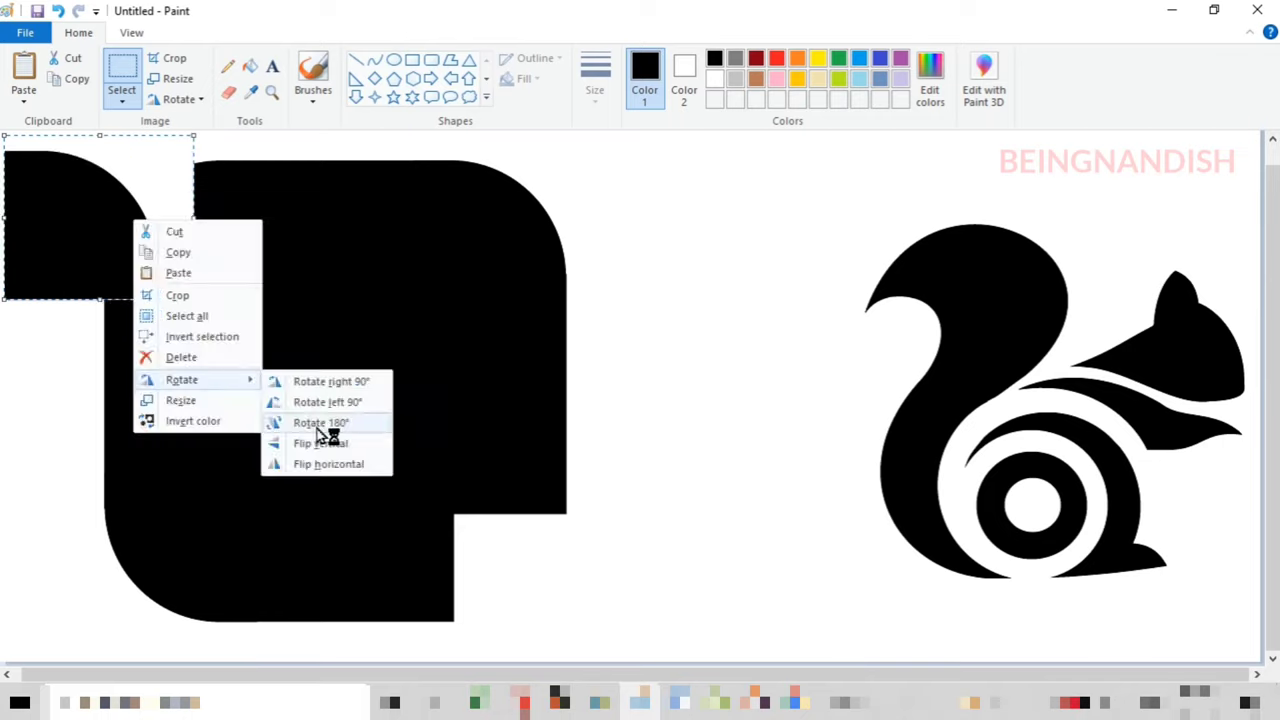
pyautogui.click(318, 424)
pyautogui.moveTo(138, 240); pyautogui.dragTo(551, 571)
pyautogui.click(674, 389)
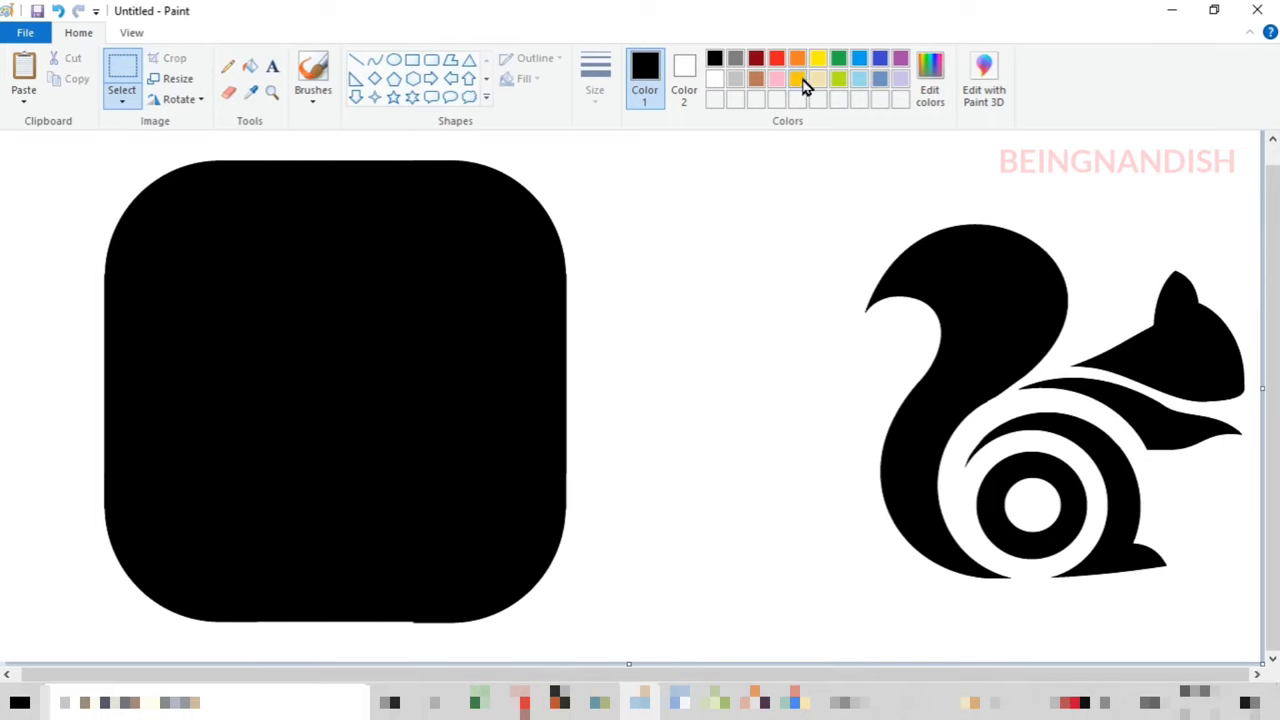
# Fill the rounded square with orange and recolor it with a lighter custom orange mixed from that shade
pyautogui.click(797, 58)
pyautogui.click(250, 66)
pyautogui.click(318, 294)
pyautogui.click(930, 90)
pyautogui.moveTo(840, 293); pyautogui.dragTo(840, 275)
pyautogui.click(650, 228)
pyautogui.moveTo(659, 219)
pyautogui.mouseDown()
pyautogui.moveTo(665, 234)
pyautogui.moveTo(653, 236)
pyautogui.mouseUp()
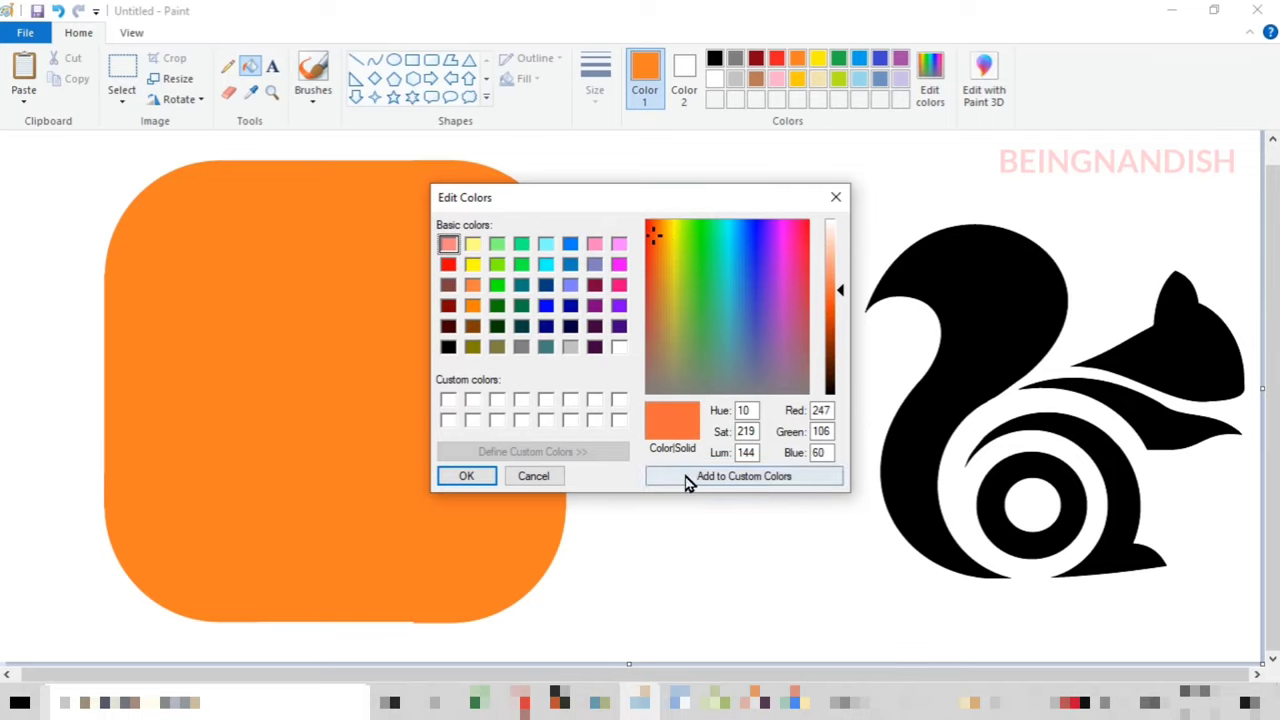
pyautogui.click(660, 232)
pyautogui.click(466, 476)
# Cut the squirrel, paste it back and make the selection transparent so it can sit over the orange square
pyautogui.click(122, 78)
pyautogui.moveTo(837, 191); pyautogui.dragTo(1257, 606)
pyautogui.rightClick(1131, 429)
pyautogui.click(1158, 443)
pyautogui.rightClick(831, 303)
pyautogui.click(850, 352)
pyautogui.moveTo(344, 330); pyautogui.dragTo(371, 398)
pyautogui.click(122, 100)
pyautogui.click(160, 268)
# Scale the pasted squirrel down slightly and center it on the orange rounded square
pyautogui.rightClick(845, 357)
pyautogui.click(890, 531)
pyautogui.write('50')
pyautogui.click(128, 428)
pyautogui.moveTo(467, 418); pyautogui.dragTo(374, 402)
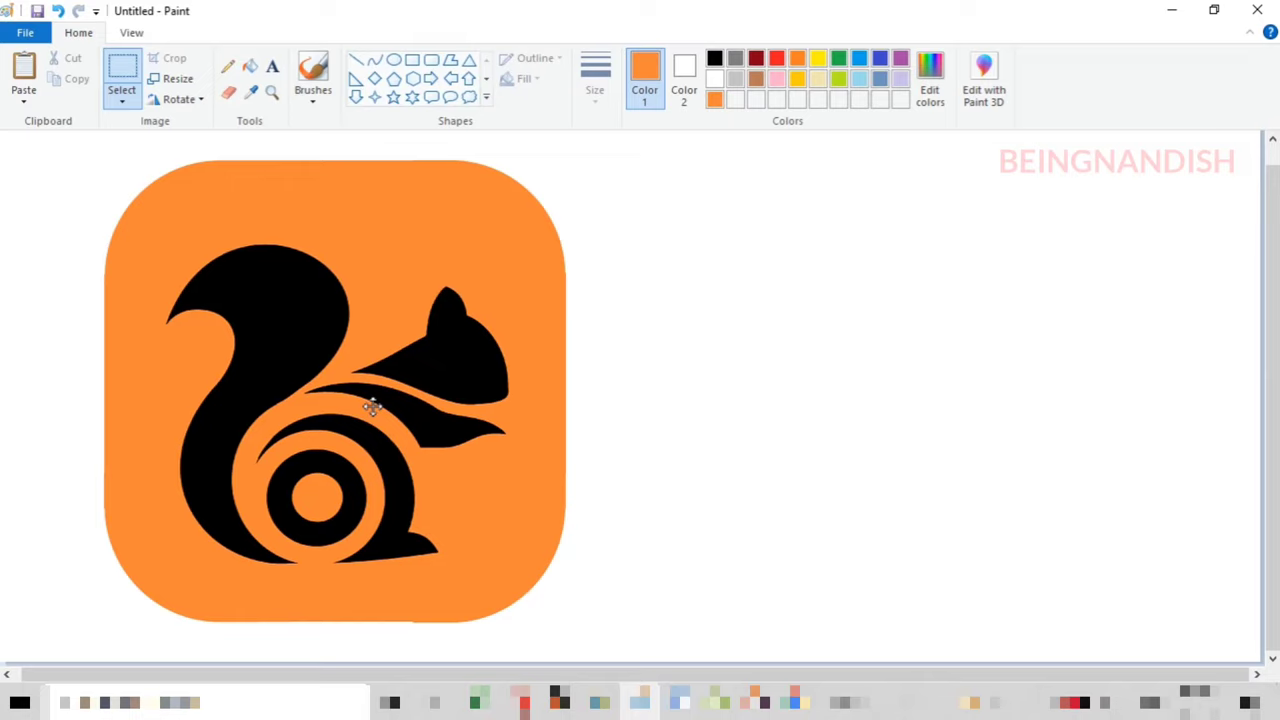
# Fill every part of the squirrel with white
pyautogui.click(251, 67)
pyautogui.click(714, 80)
pyautogui.click(336, 319)
pyautogui.click(403, 463)
# Select the finished icon and move it to the middle of the canvas
pyautogui.click(122, 70)
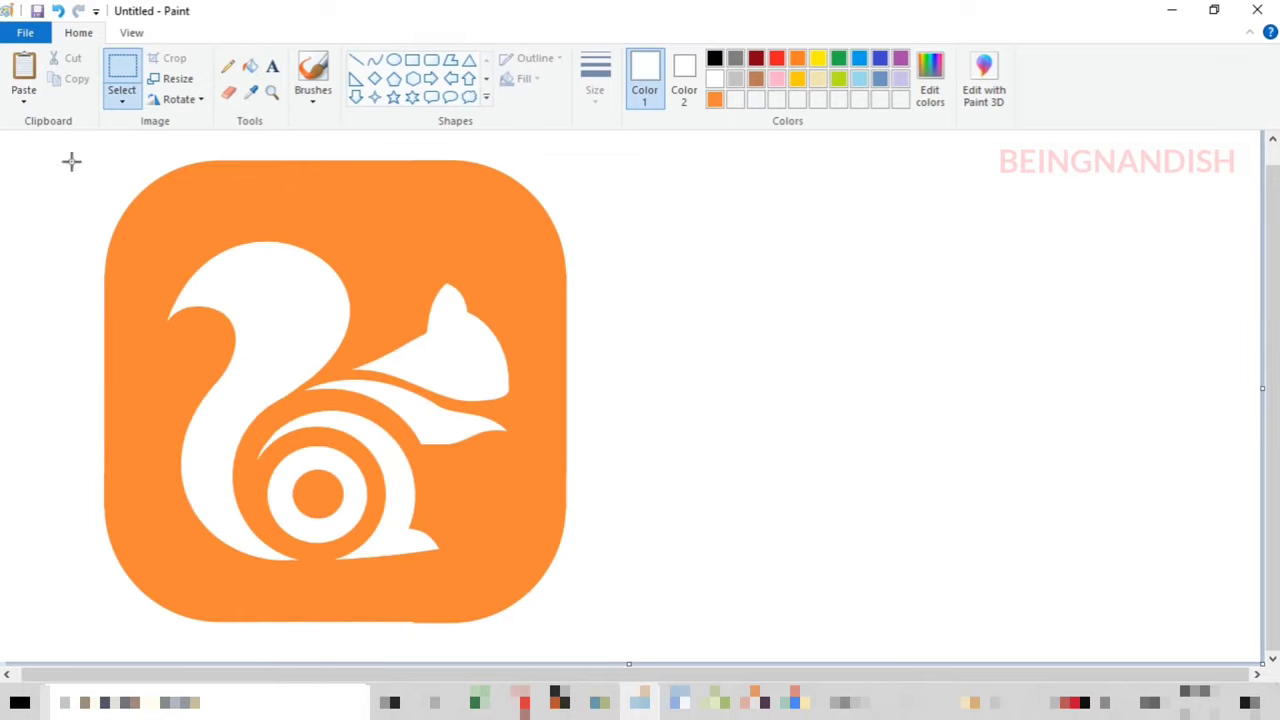
pyautogui.moveTo(71, 160); pyautogui.dragTo(626, 634)
pyautogui.moveTo(514, 503); pyautogui.dragTo(806, 504)
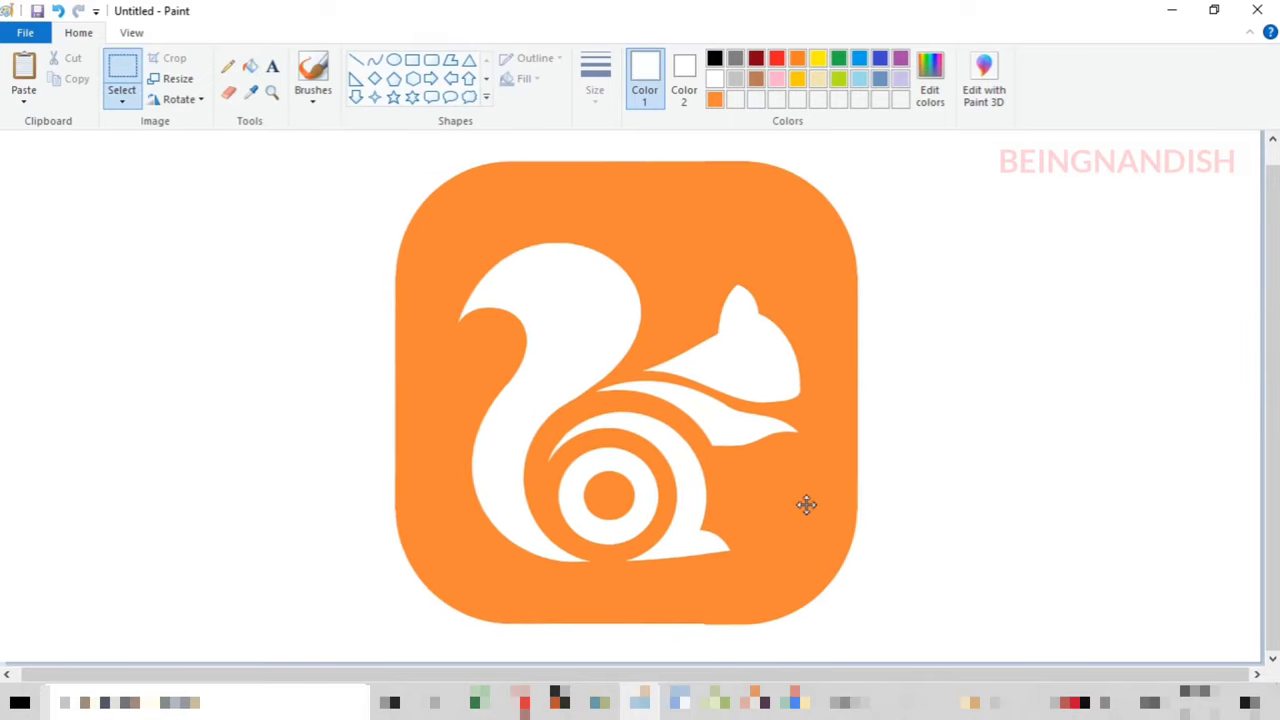
pyautogui.click(1060, 409)
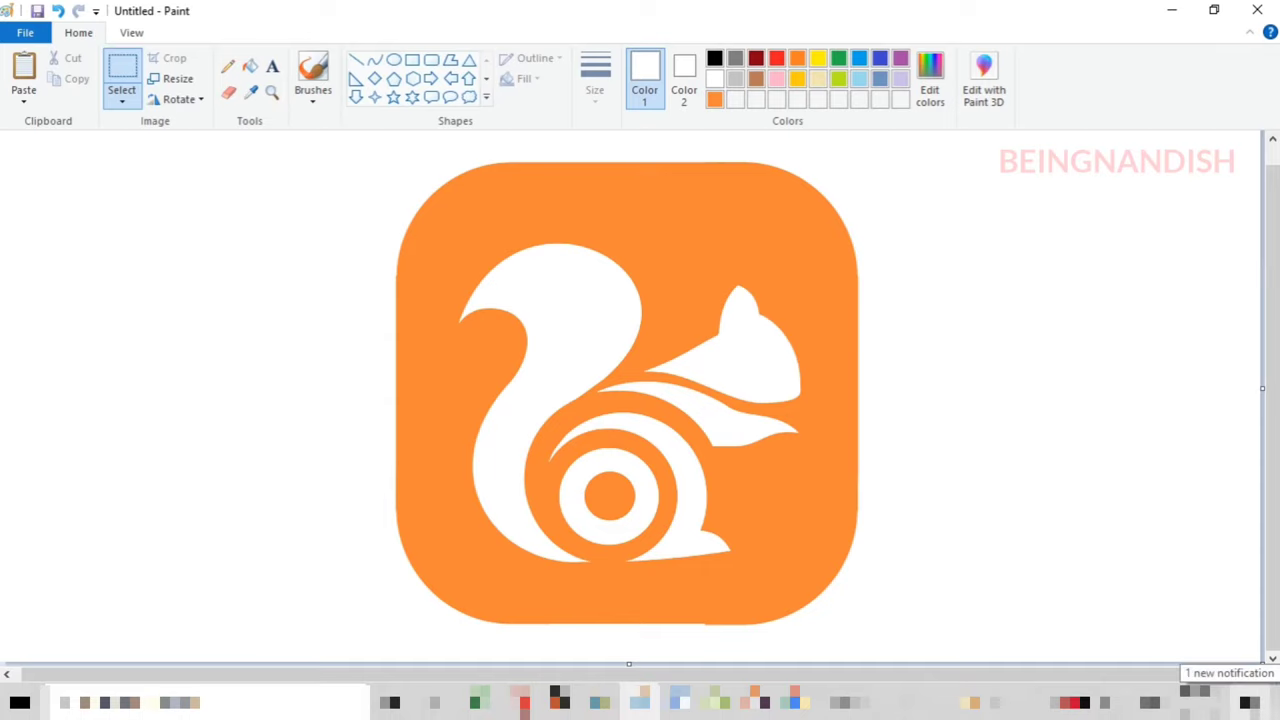